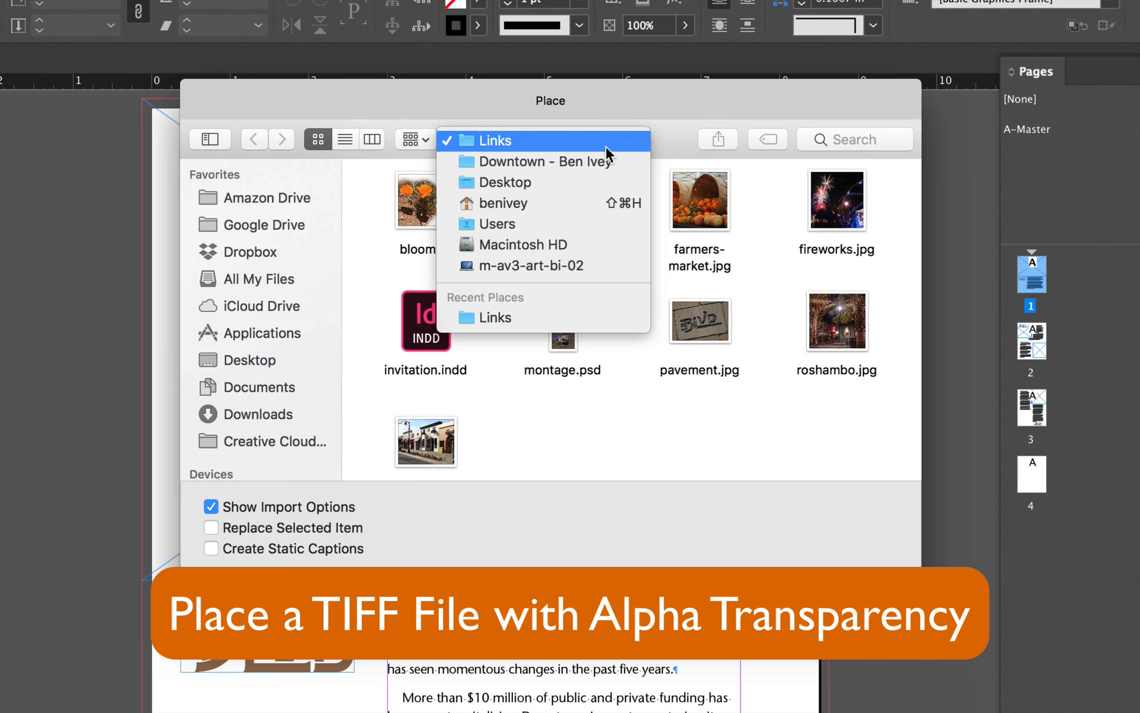
# Step: Choose bloom.tif from the Links folder for placing, with import options shown
pyautogui.click(573, 161)
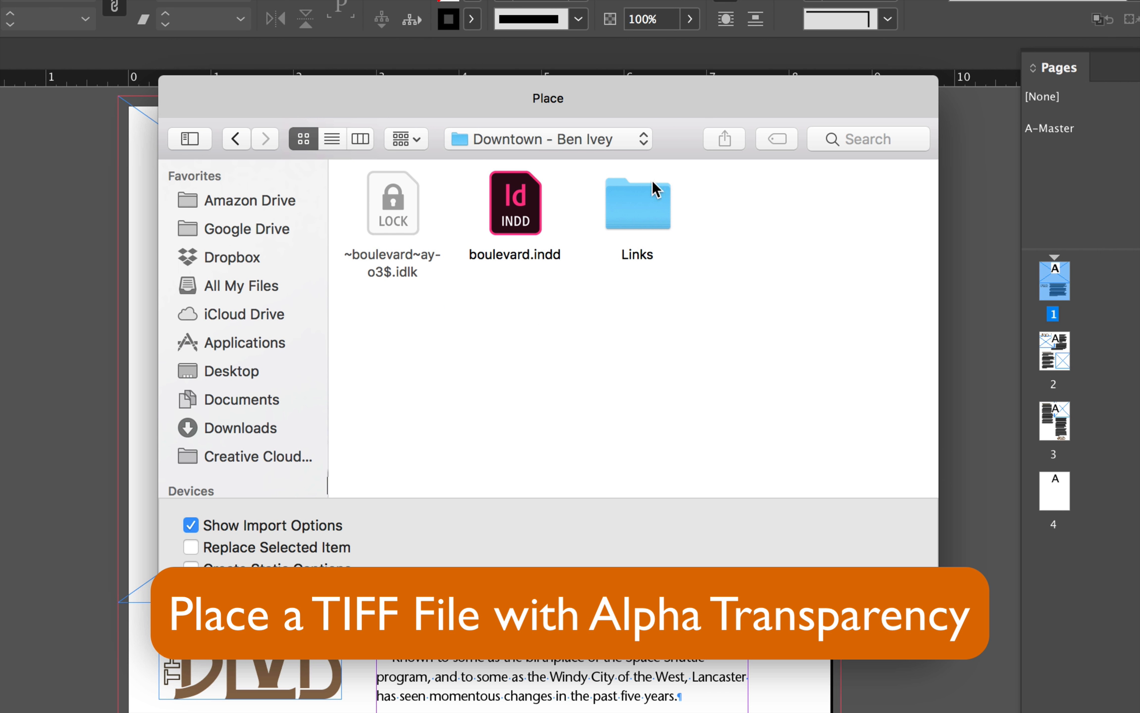
pyautogui.doubleClick(636, 213)
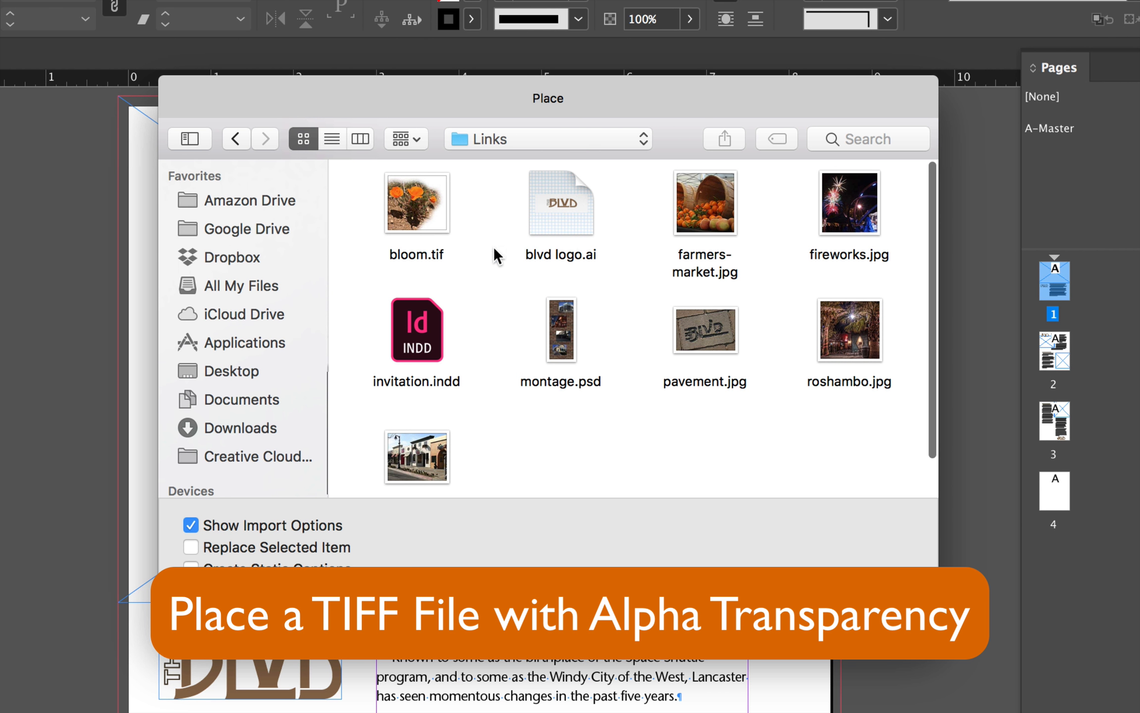
pyautogui.click(418, 204)
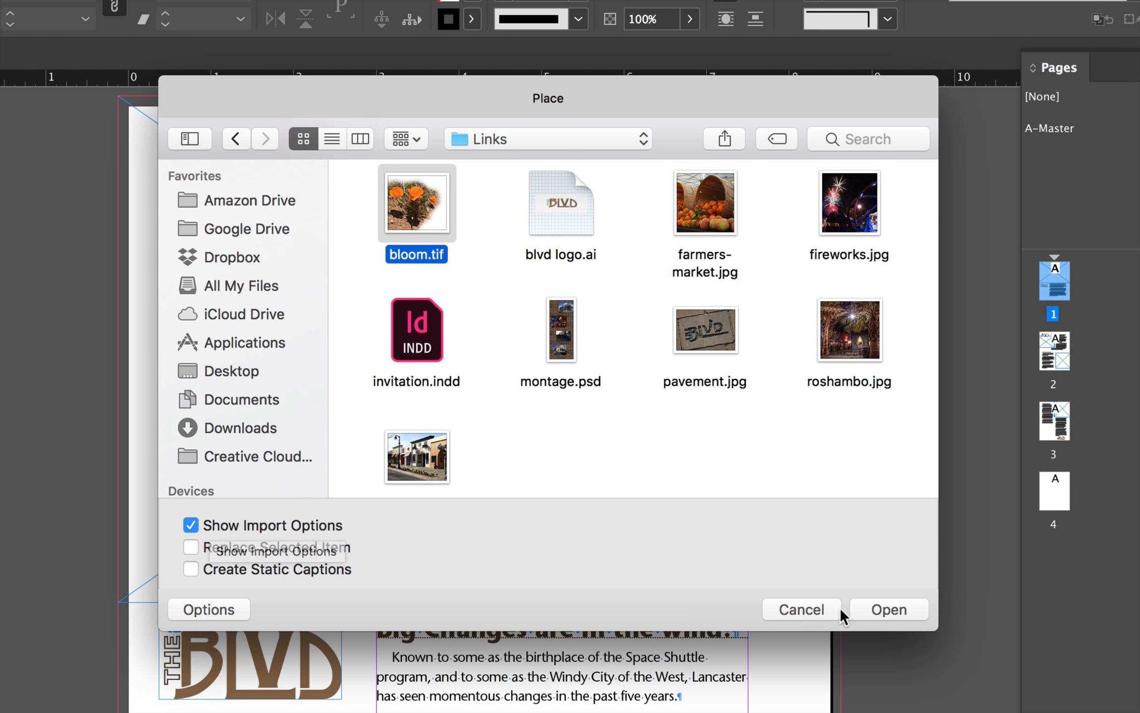
pyautogui.click(887, 606)
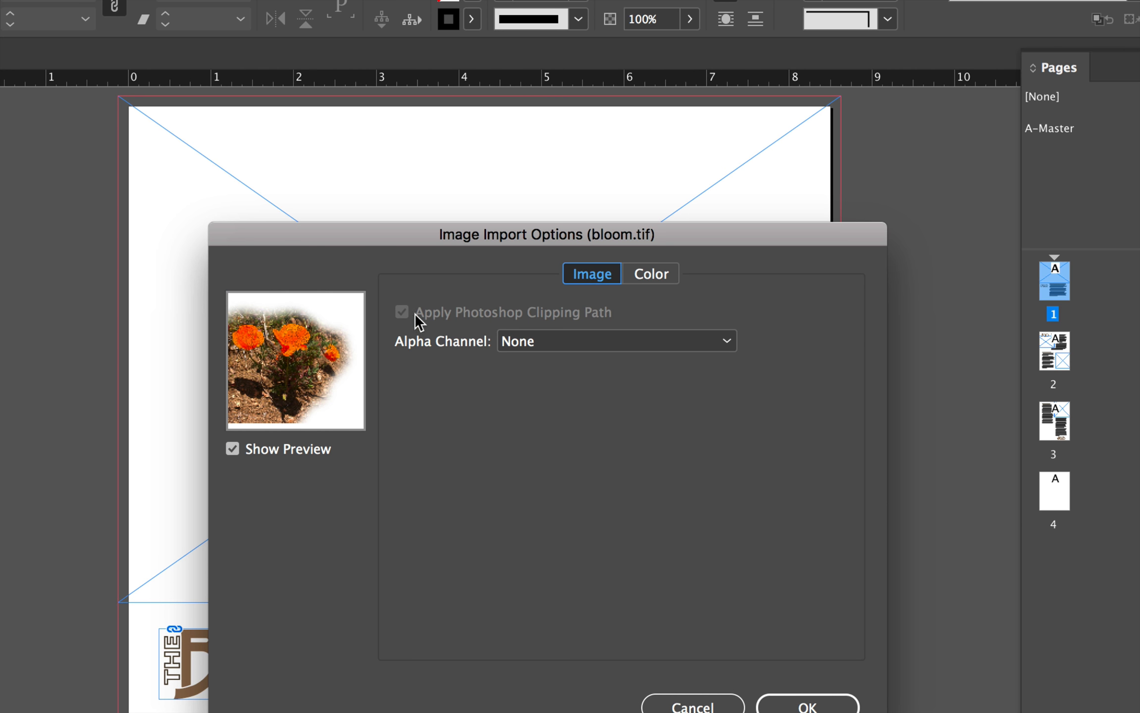
# Step: Import bloom.tif using its outline alpha channel, checking the color settings and keeping ColorMatch RGB with Use Document Image Intent
pyautogui.moveTo(387, 238); pyautogui.dragTo(363, 117)
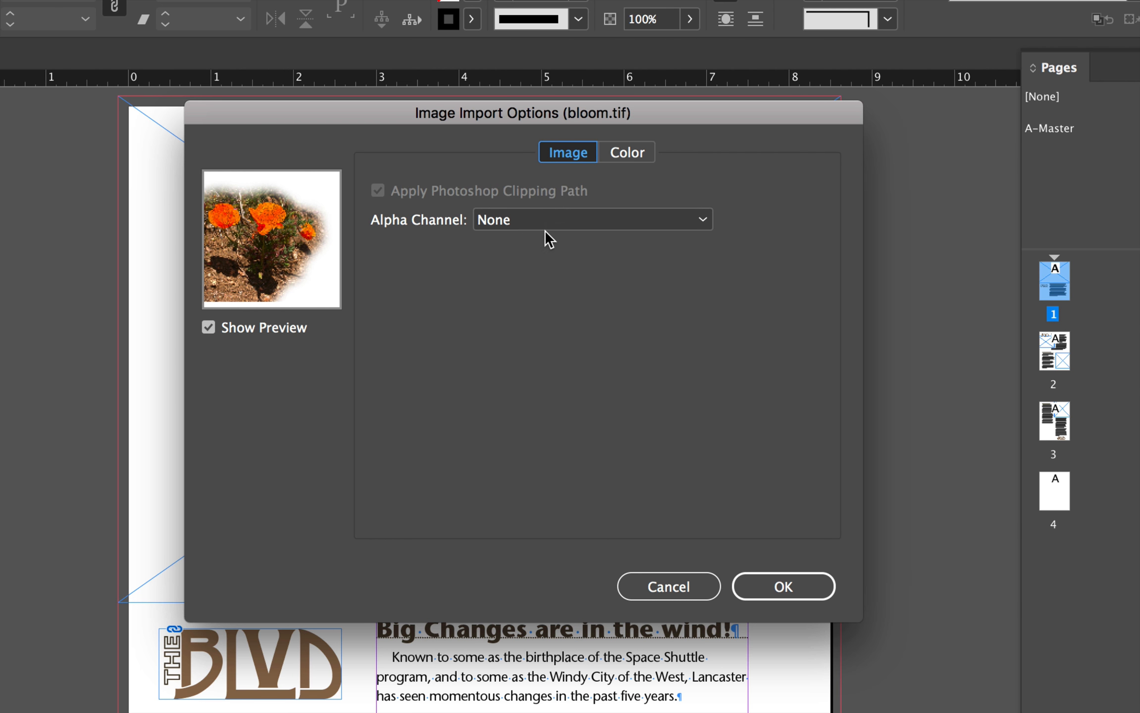
pyautogui.click(493, 219)
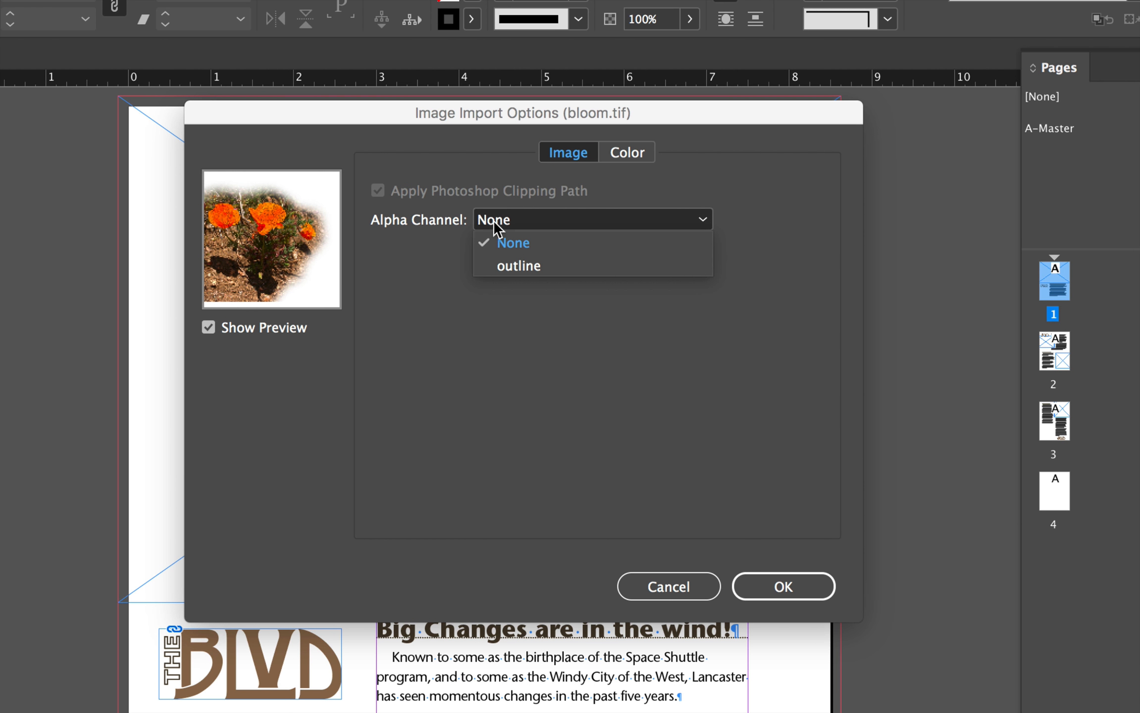
pyautogui.click(540, 265)
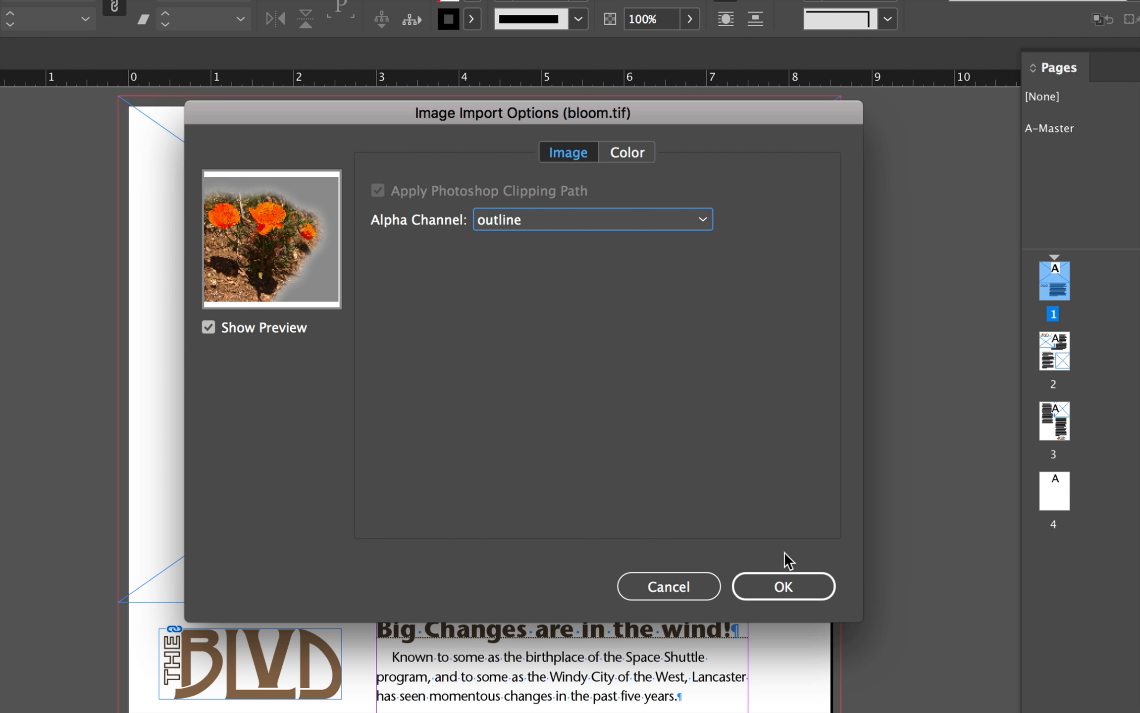
pyautogui.click(646, 154)
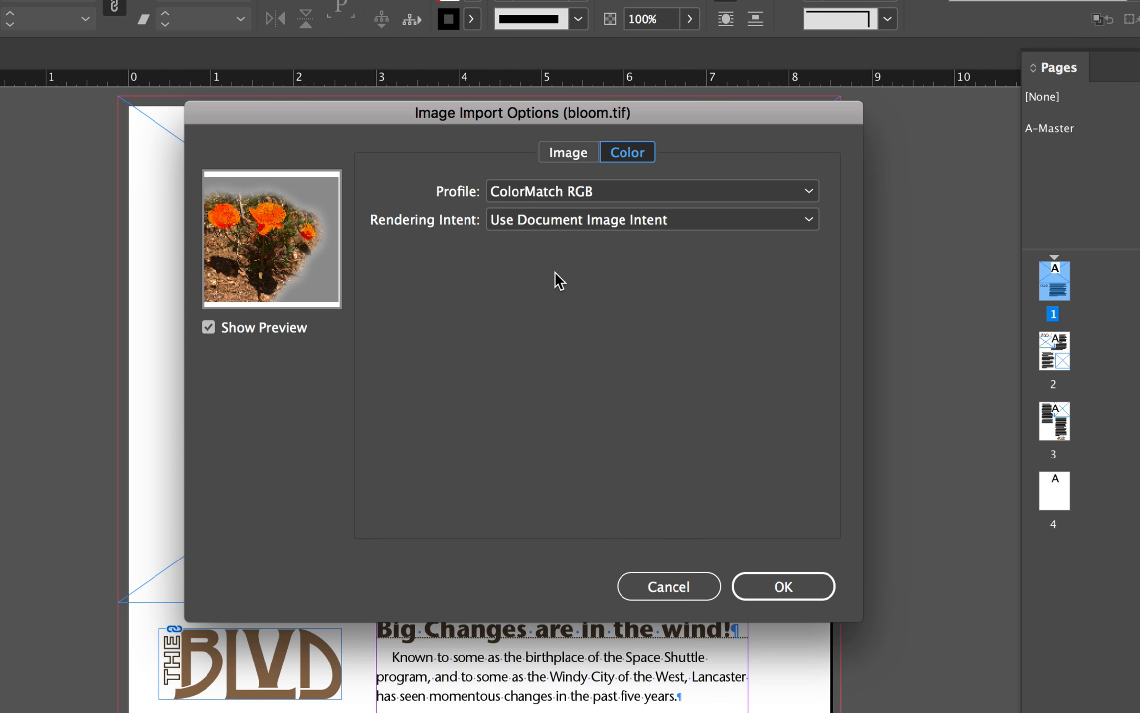
pyautogui.click(787, 592)
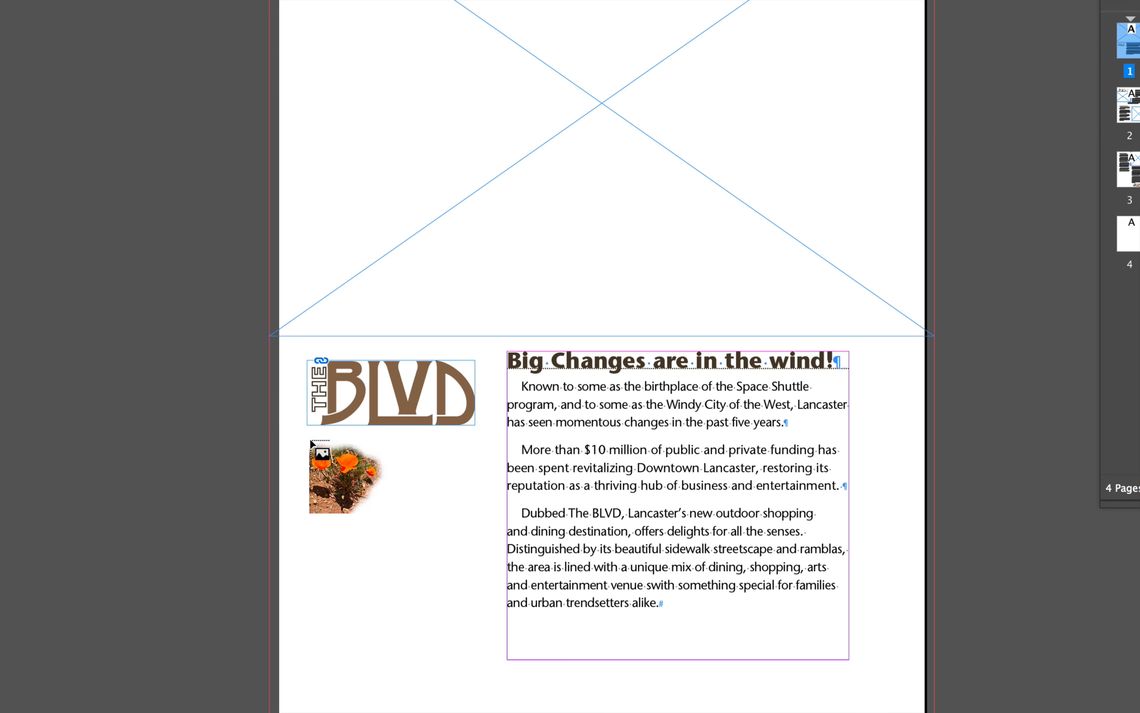
# Step: Place the poppy image on page 1, snap its lower-left corner to the page's bleed corner, and deselect it
pyautogui.click(269, 422)
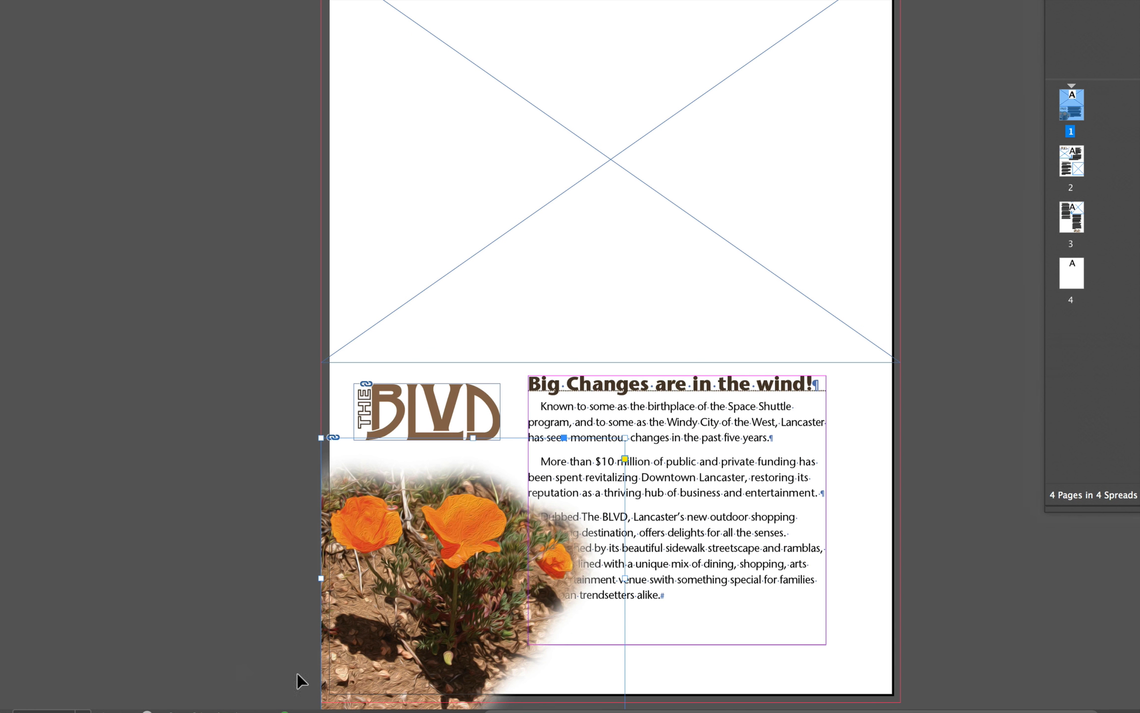
pyautogui.moveTo(347, 683); pyautogui.dragTo(379, 671)
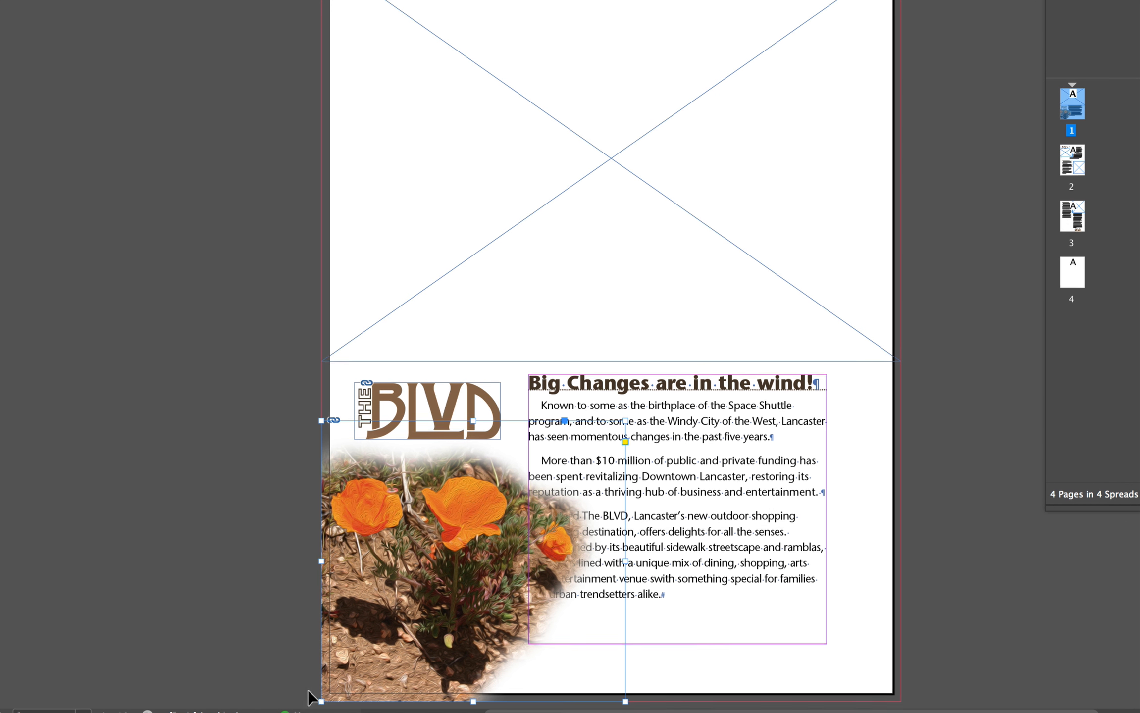
pyautogui.click(271, 626)
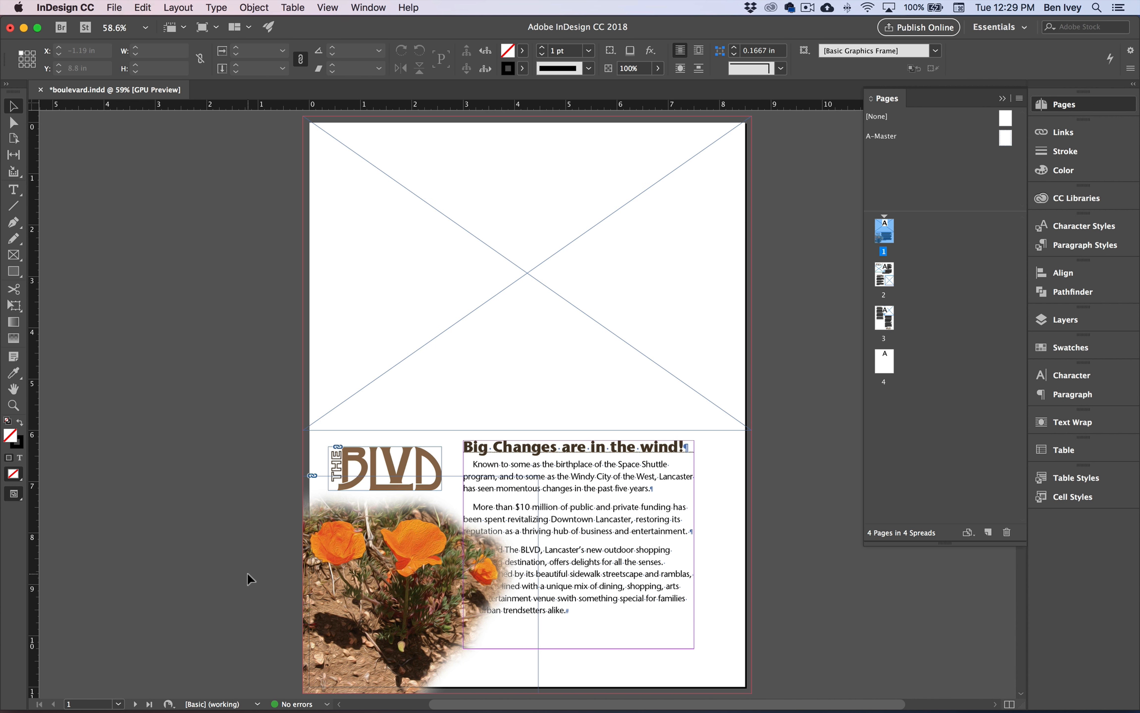
# Step: Show the Text Wrap settings and position them beside the poppy image, over the body text
pyautogui.click(376, 9)
pyautogui.click(411, 277)
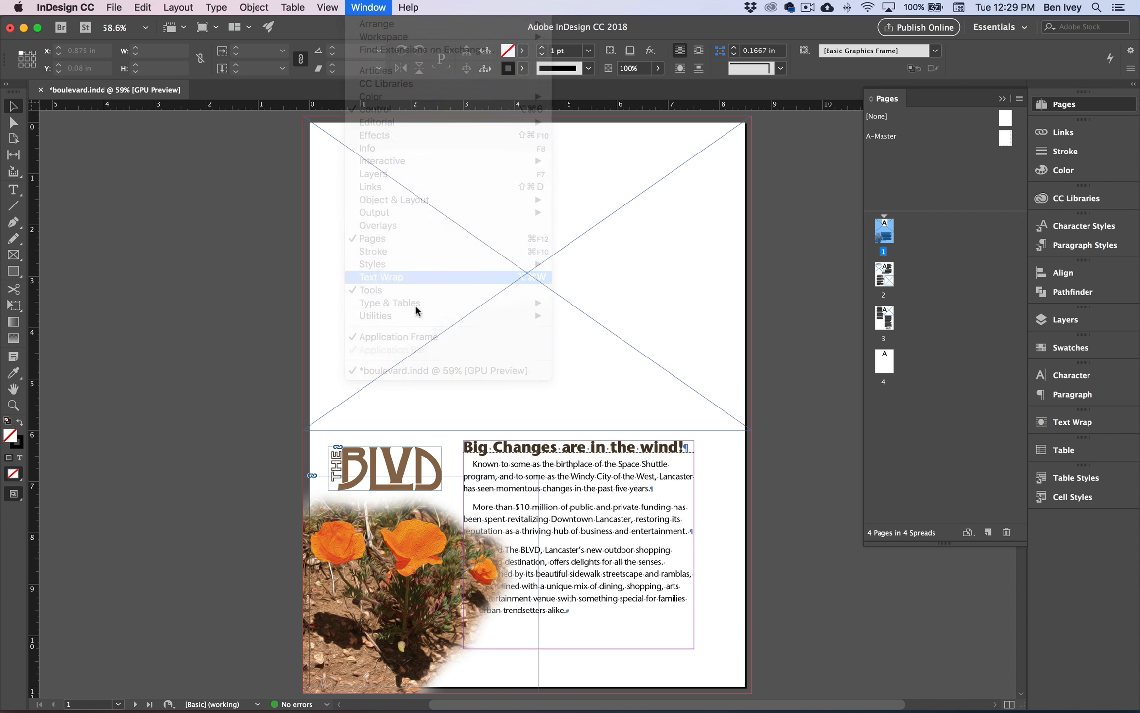
pyautogui.moveTo(887, 409); pyautogui.dragTo(582, 487)
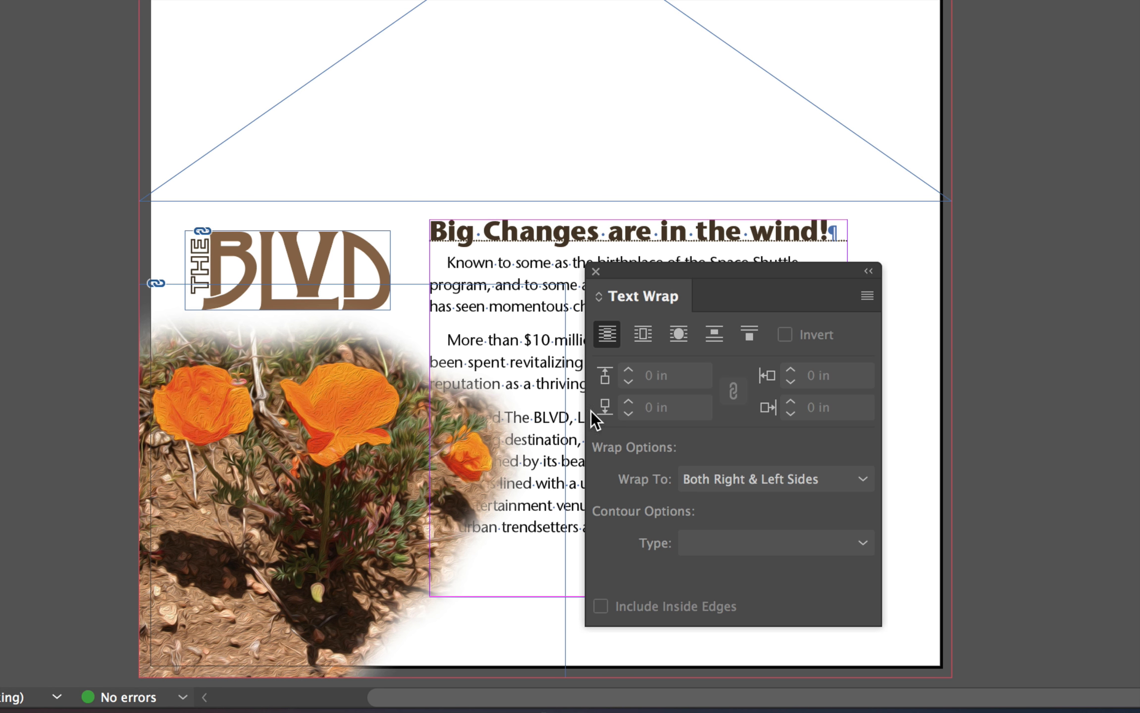
# Step: Try to apply object-shape text wrap with a 0.375 in offset on all sides while no object is selected
pyautogui.click(677, 337)
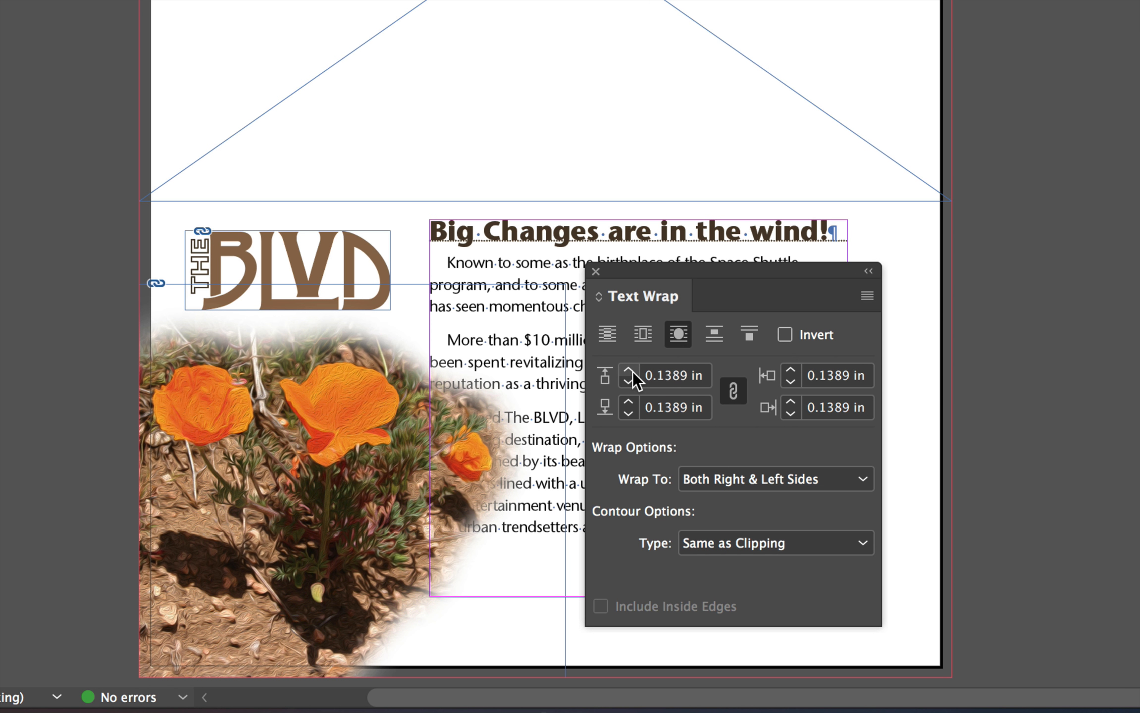
pyautogui.tripleClick(678, 378)
pyautogui.write('0.375')
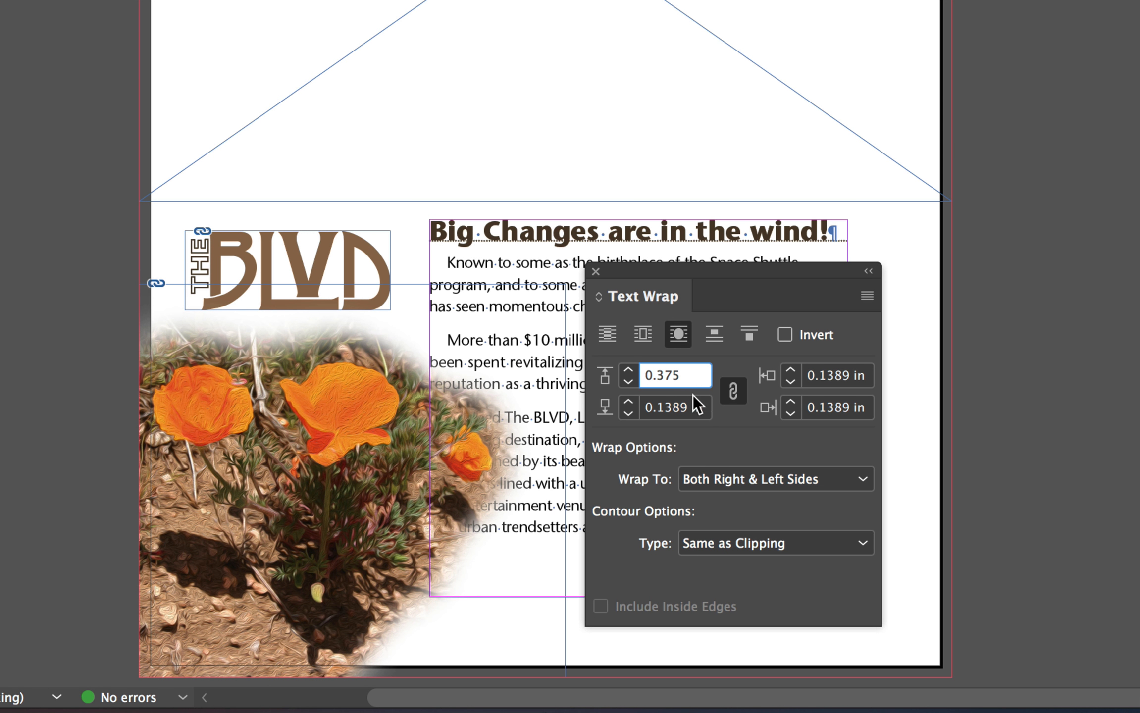
pyautogui.press('Tab')
pyautogui.click(694, 416)
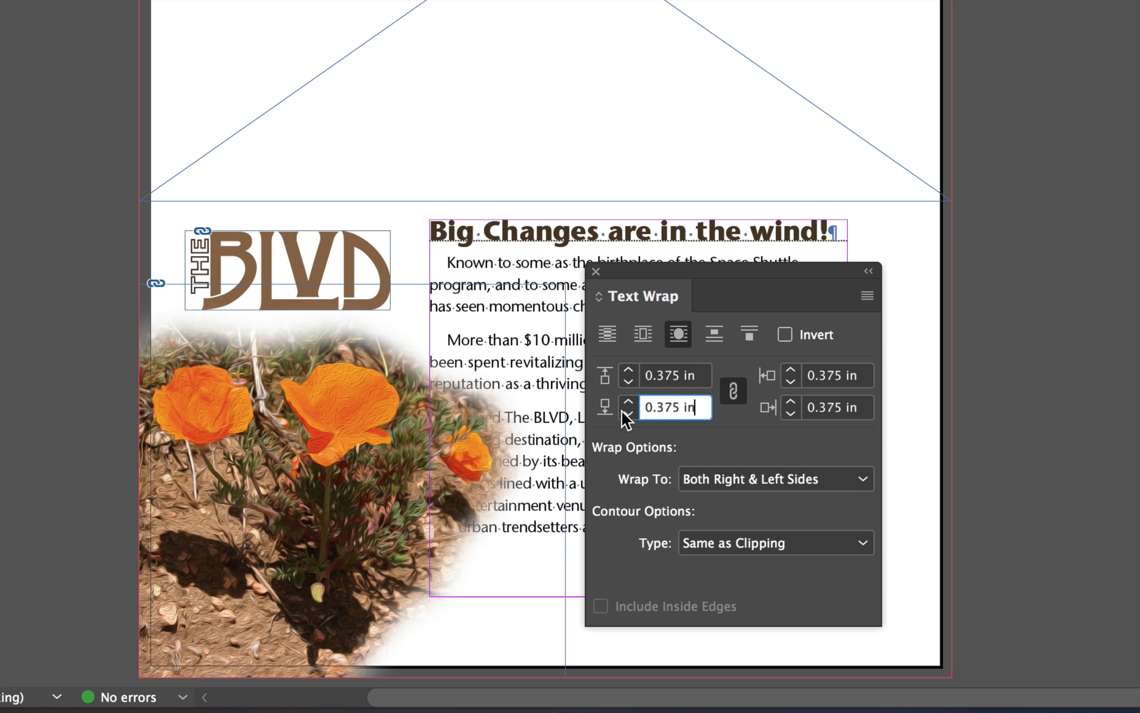
# Step: Wrap text around the poppy image's object shape with a 0.375 in offset and Alpha Channel contour, then deselect the image
pyautogui.click(255, 397)
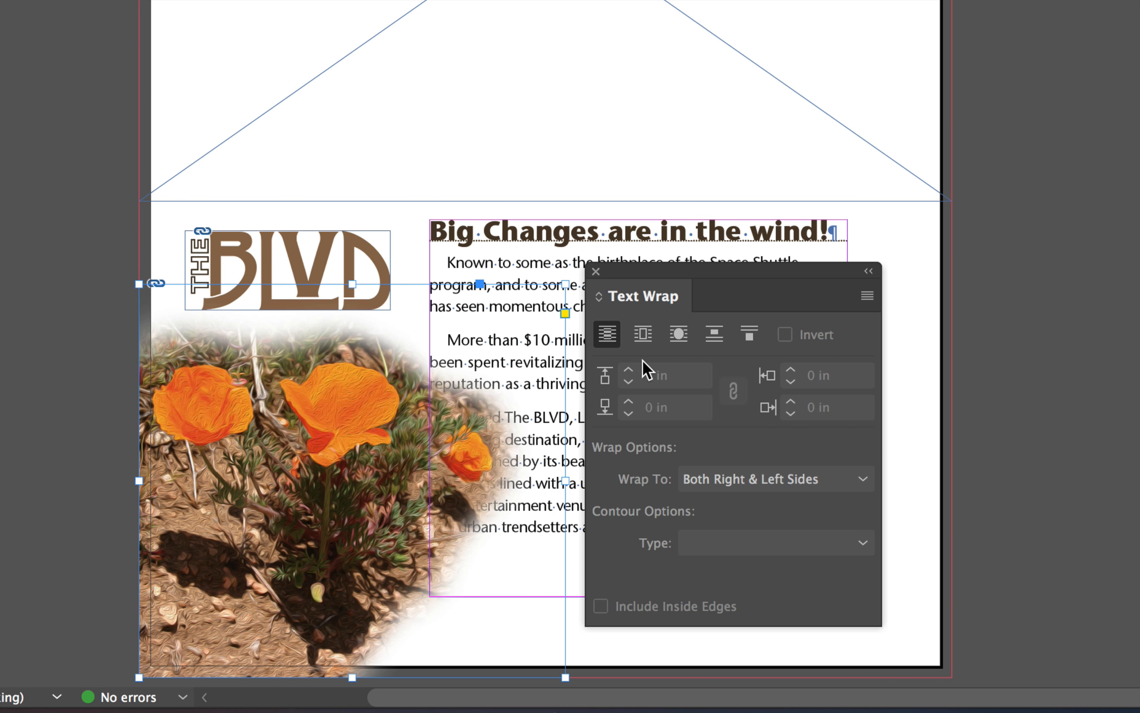
pyautogui.click(679, 341)
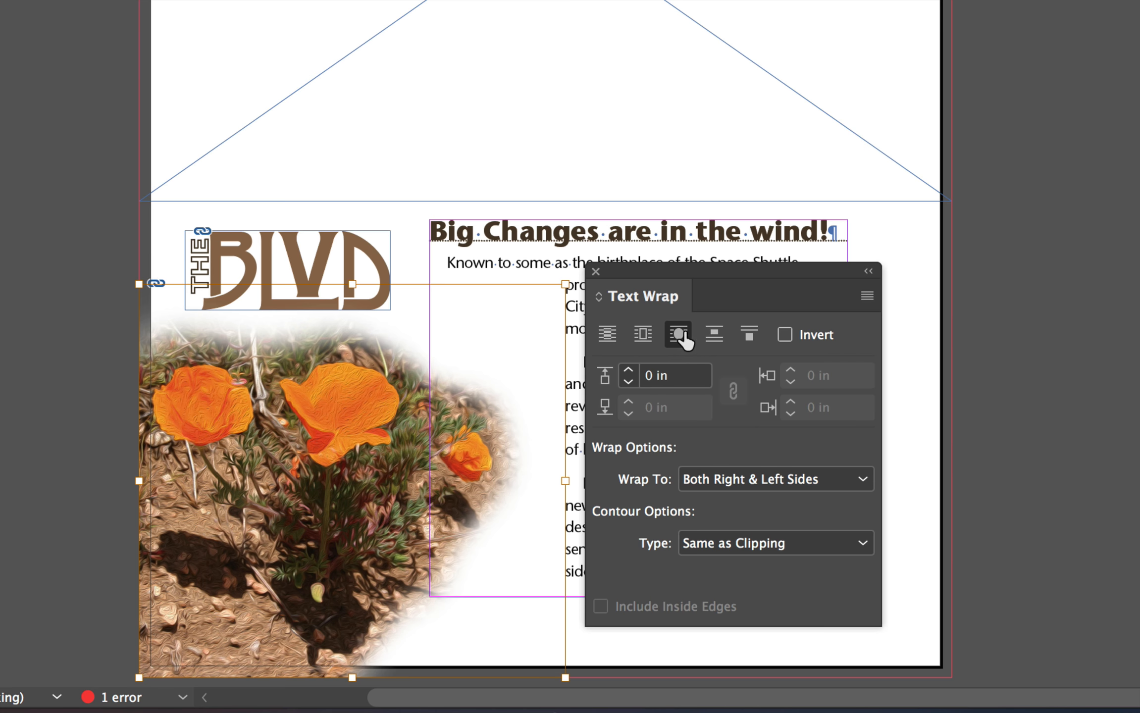
pyautogui.click(673, 375)
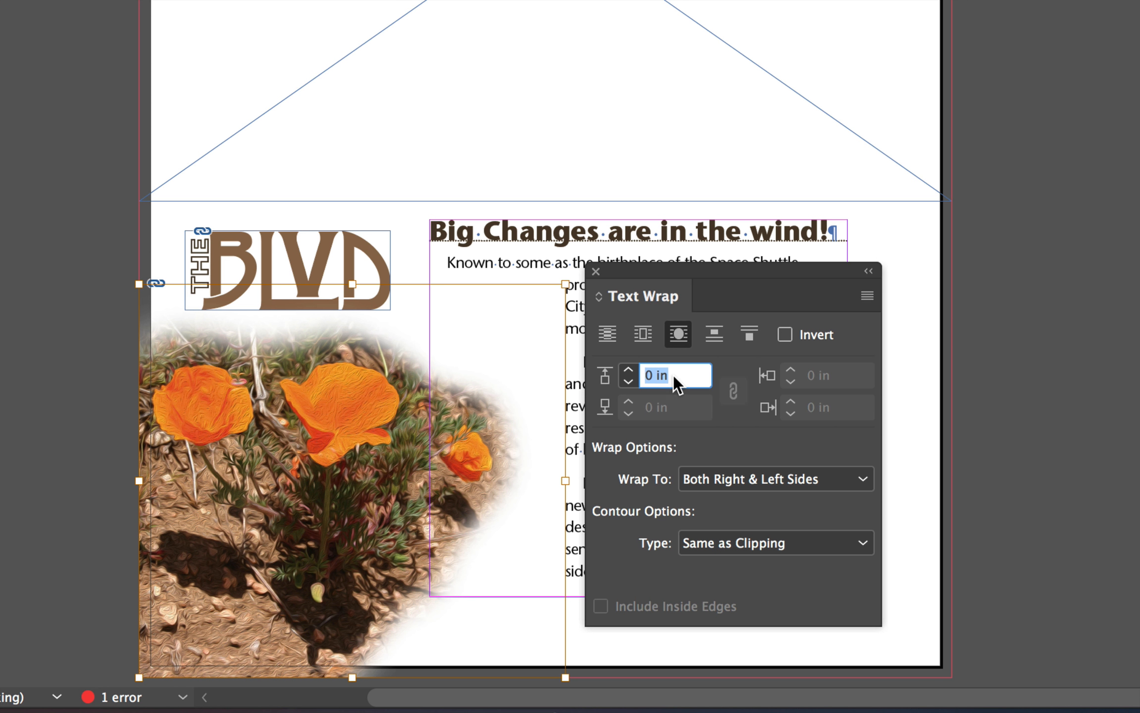
pyautogui.write('.375')
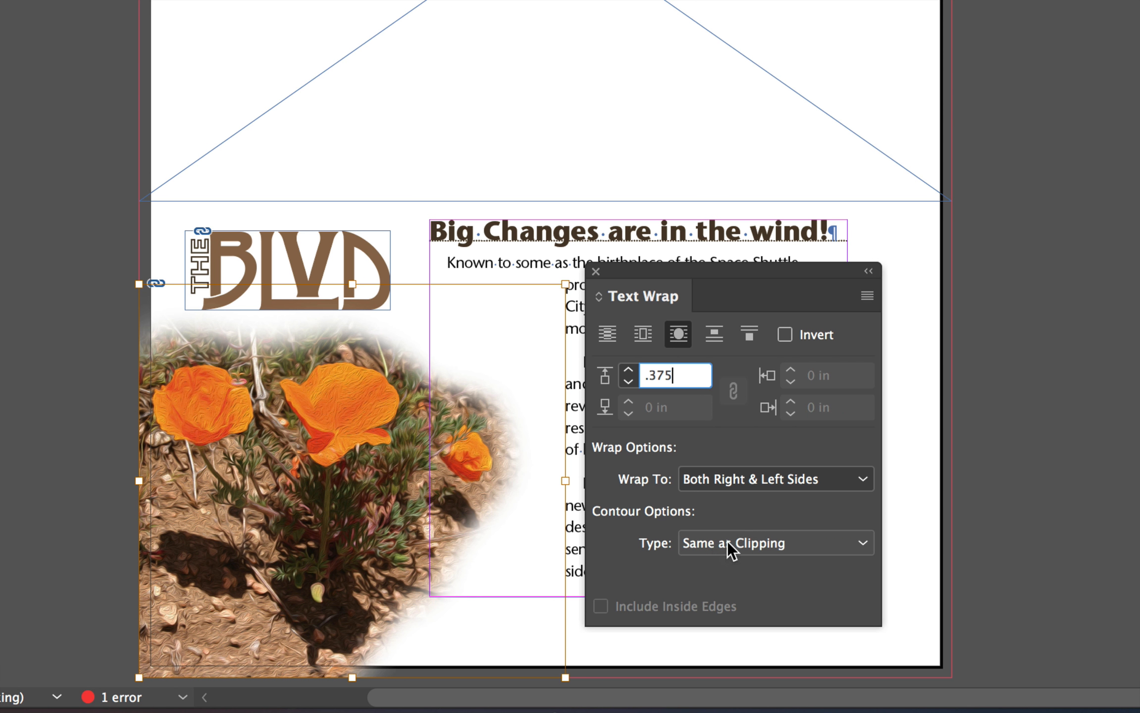
pyautogui.click(767, 542)
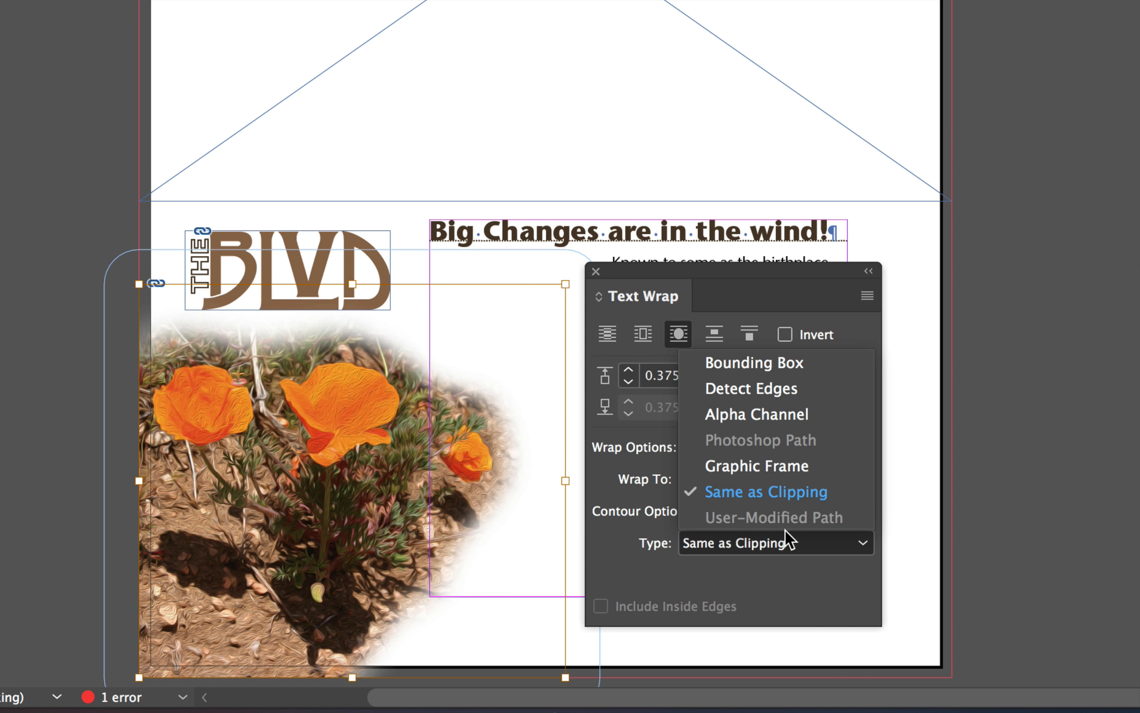
pyautogui.click(771, 414)
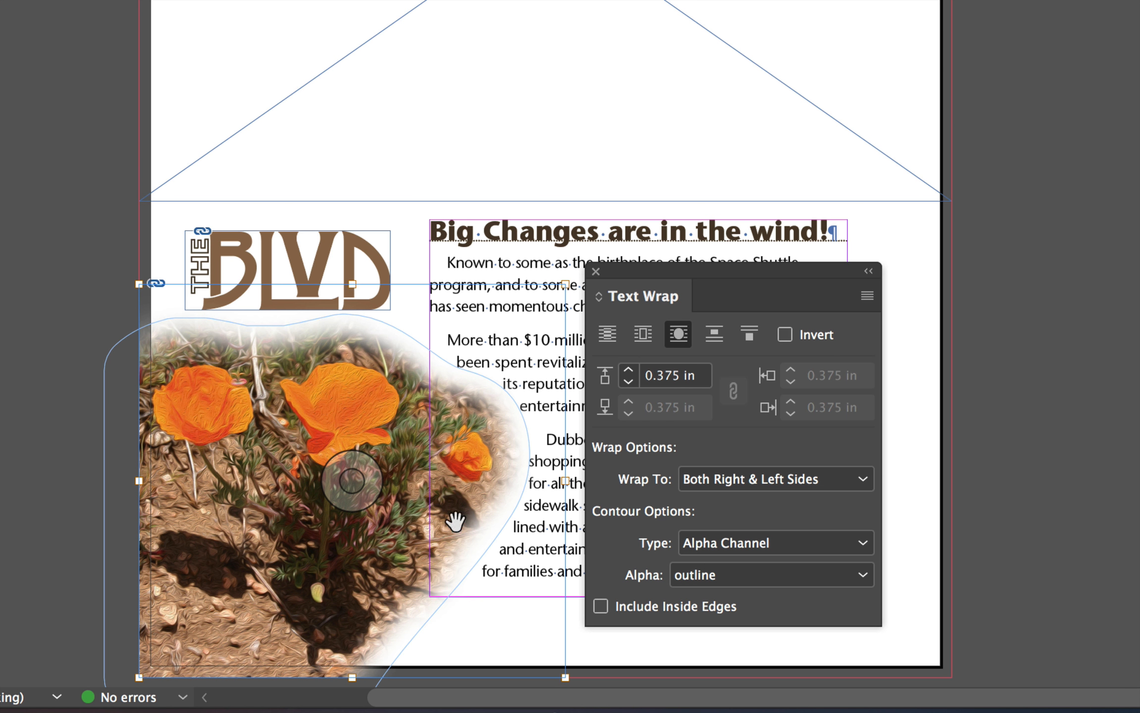
pyautogui.click(164, 383)
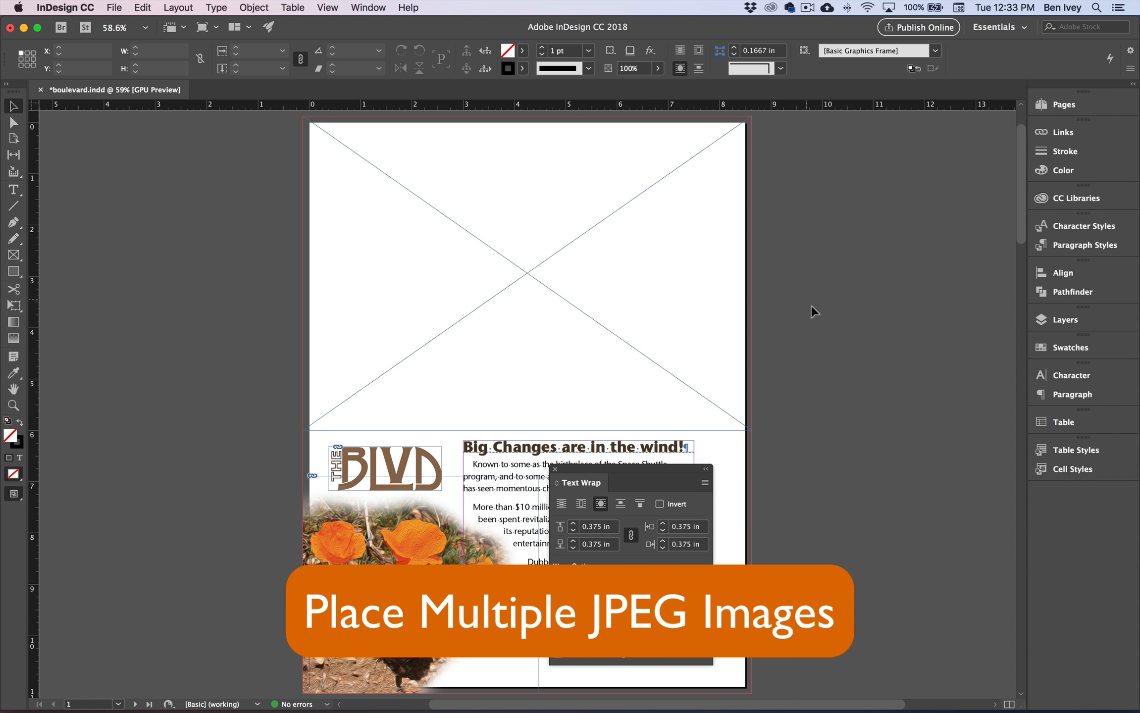
# Step: Choose farmers-market.jpg, fireworks.jpg, roshambo.jpg, pavement.jpg and shops.jpg from the Links folder for placing together
pyautogui.click(118, 7)
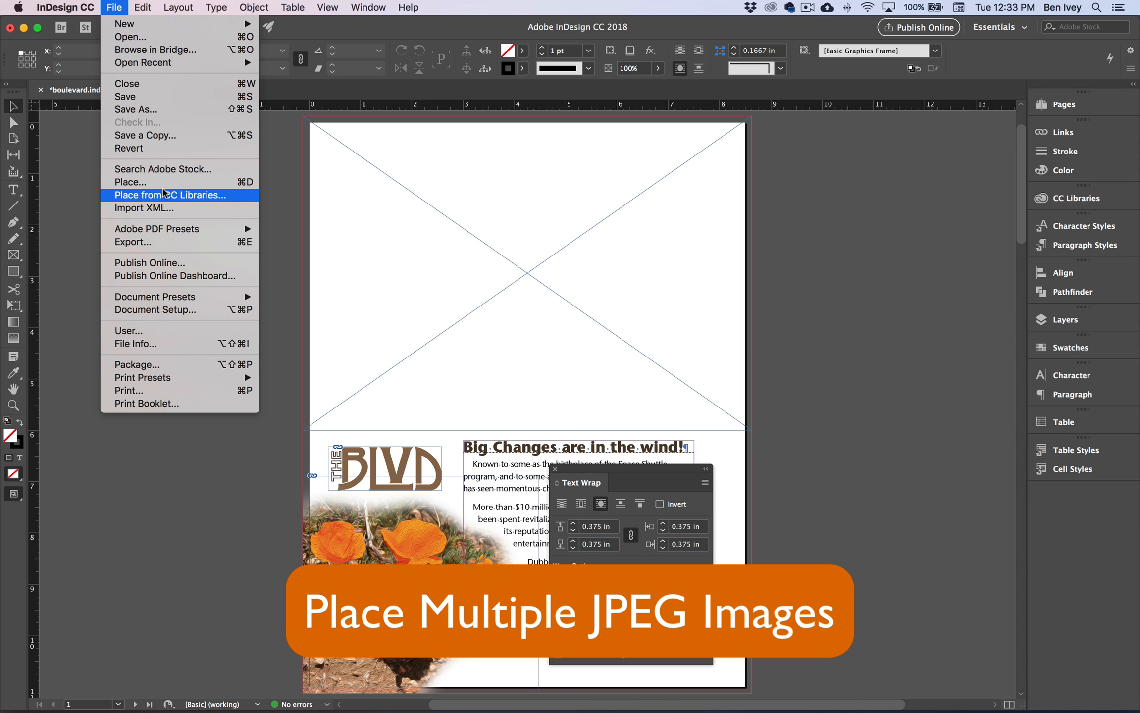
pyautogui.click(163, 182)
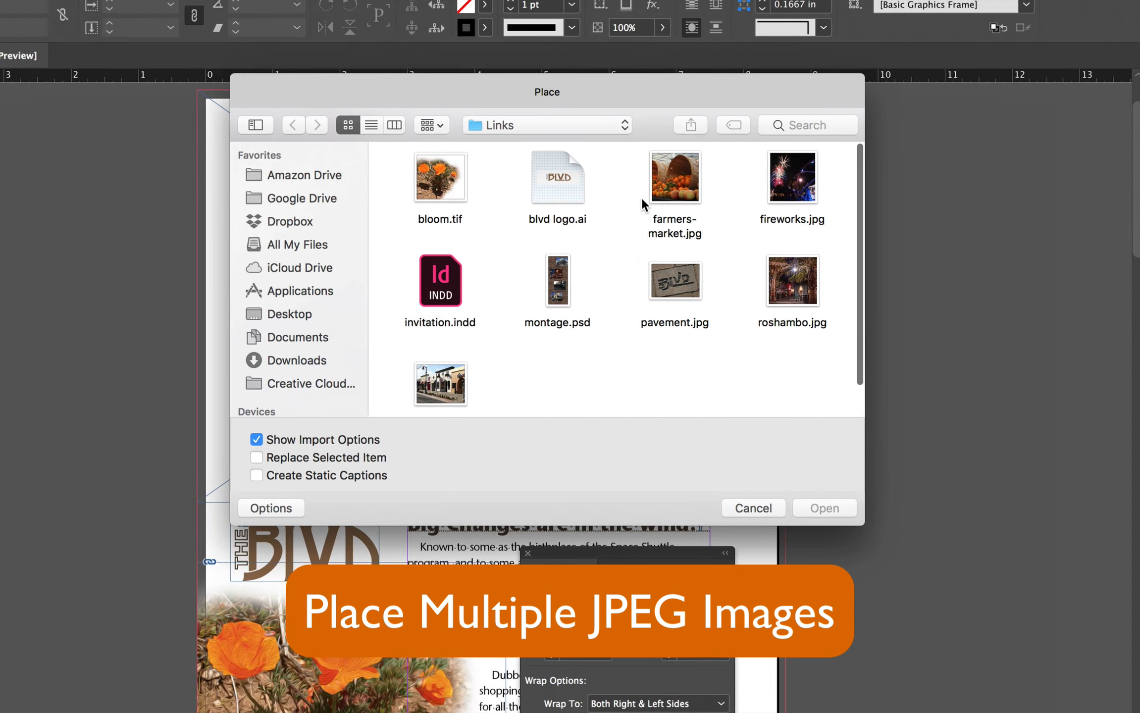
pyautogui.click(551, 126)
pyautogui.click(550, 126)
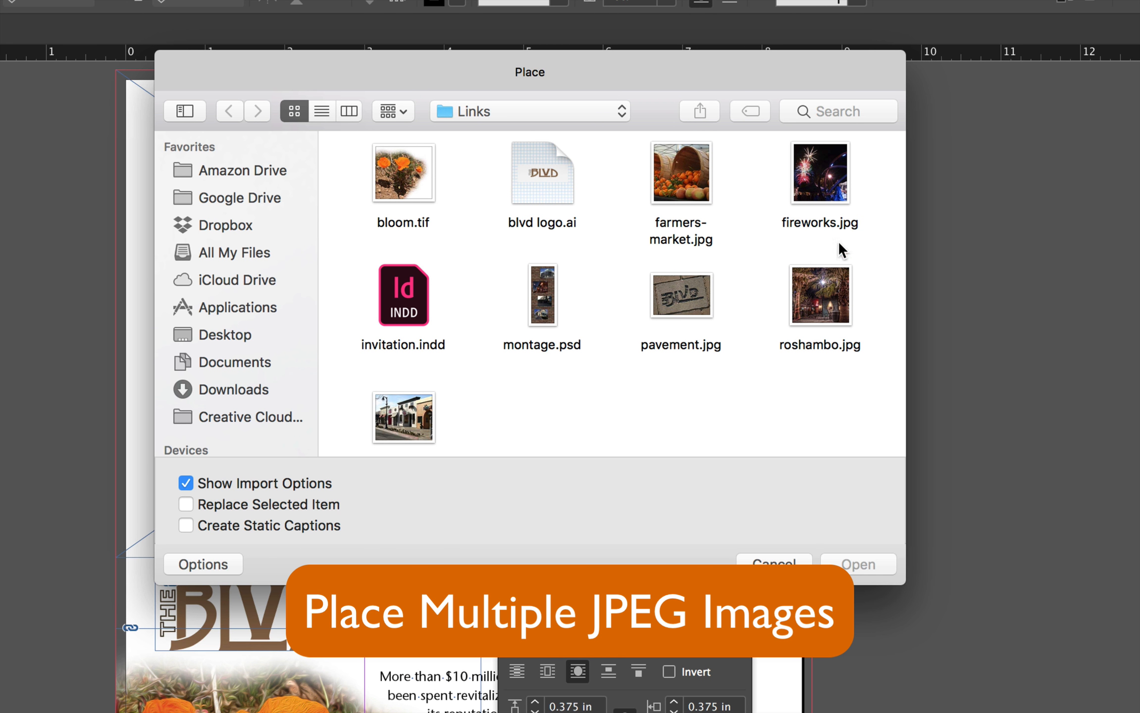
pyautogui.click(680, 216)
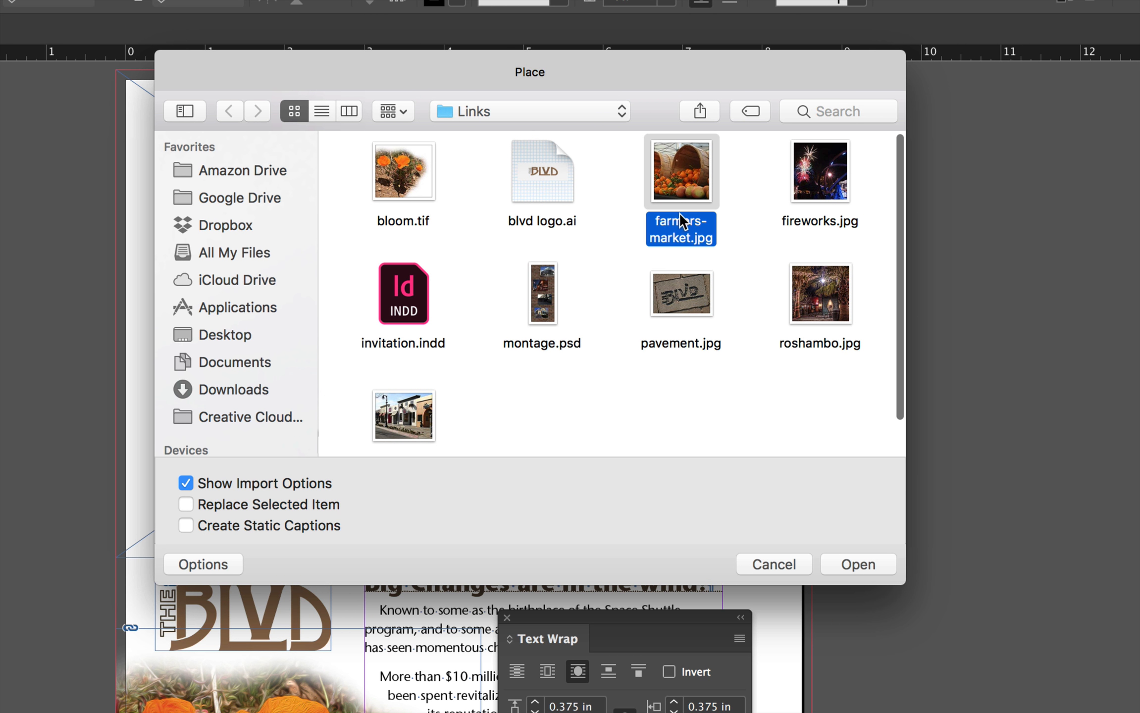
pyautogui.keyDown('super'); pyautogui.click(810, 192); pyautogui.keyUp('super')
pyautogui.keyDown('super'); pyautogui.click(808, 307); pyautogui.keyUp('super')
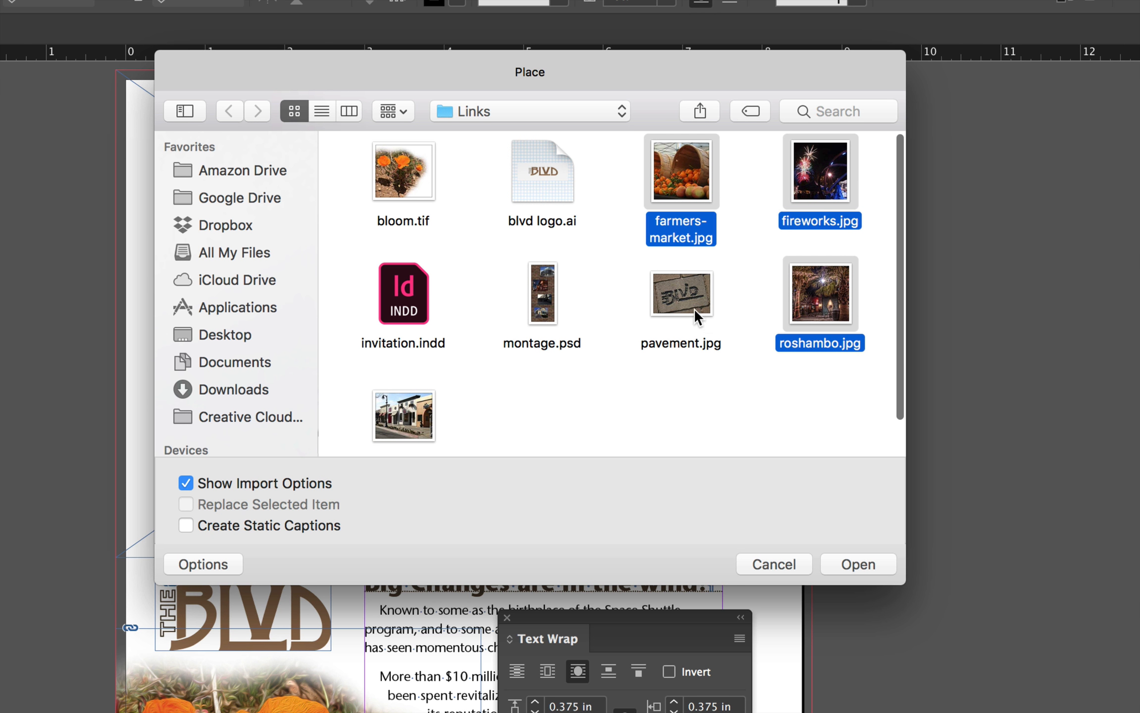
pyautogui.keyDown('super'); pyautogui.click(702, 294); pyautogui.keyUp('super')
pyautogui.scroll(-2, 673, 323)
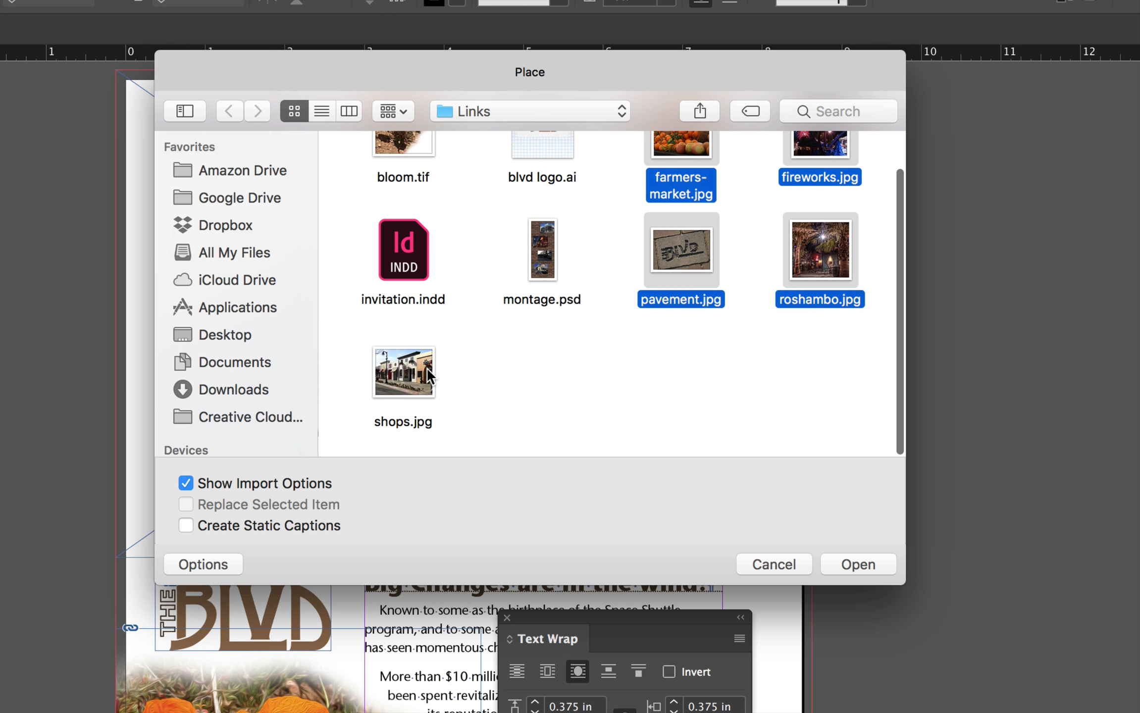
pyautogui.keyDown('super'); pyautogui.click(404, 377); pyautogui.keyUp('super')
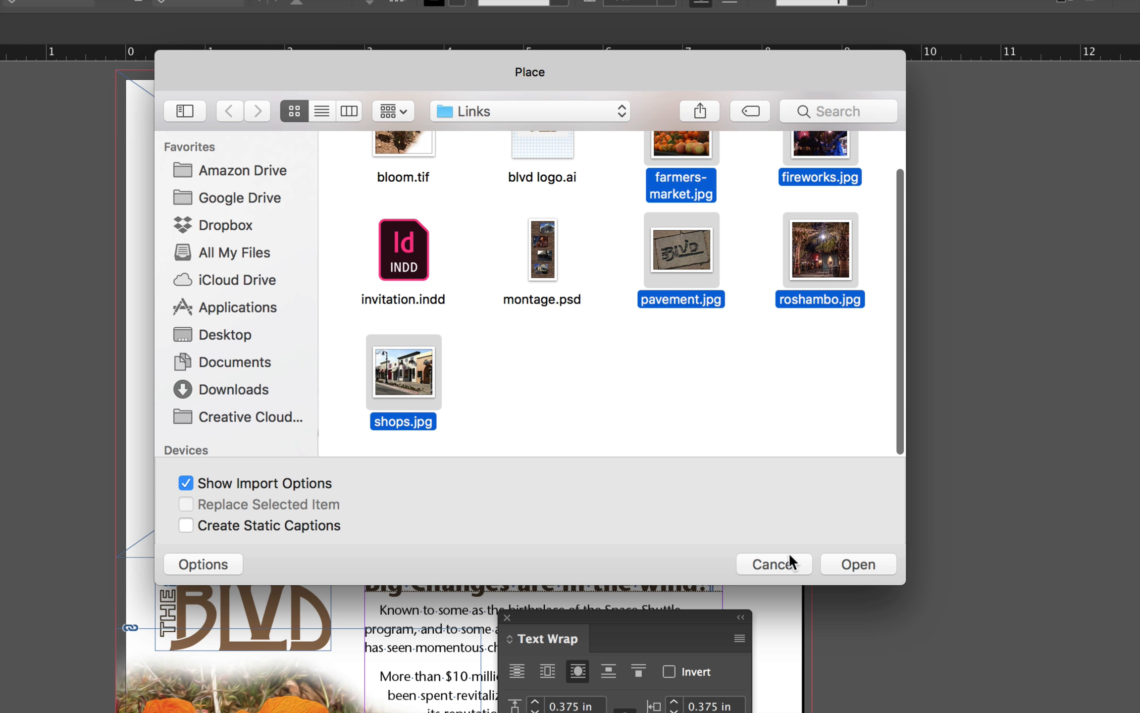
pyautogui.click(868, 561)
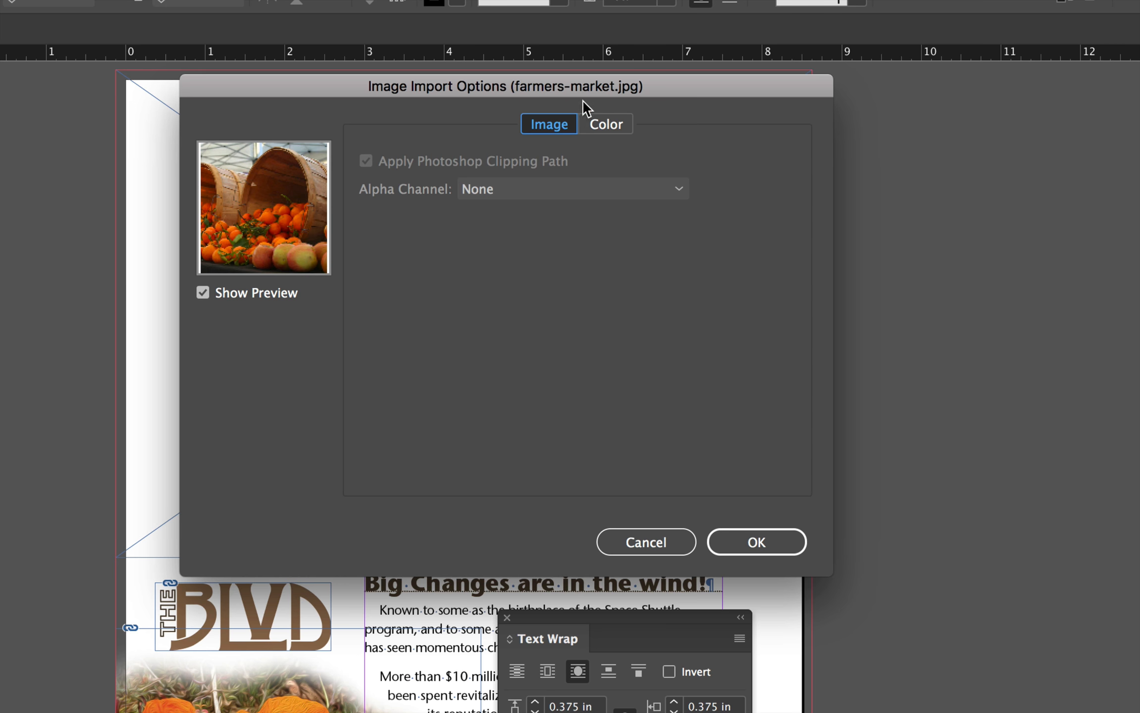
# Step: Check the color import options for farmers-market.jpg and import all five JPEG images with their existing import options
pyautogui.click(609, 124)
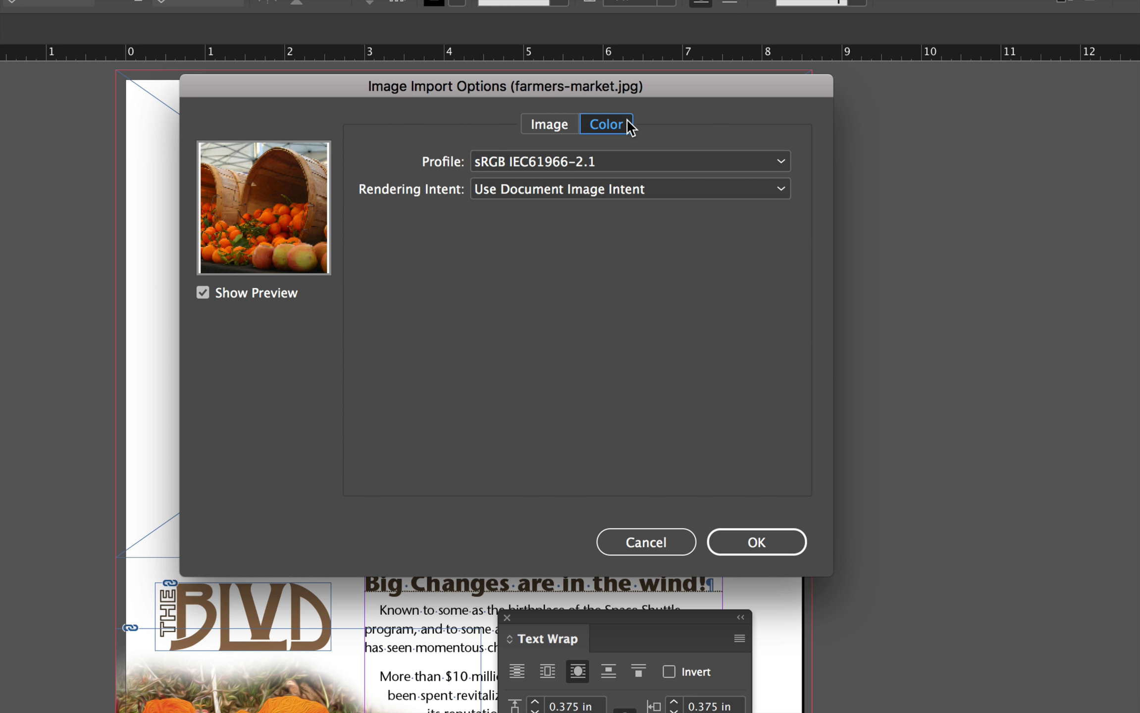
pyautogui.click(734, 541)
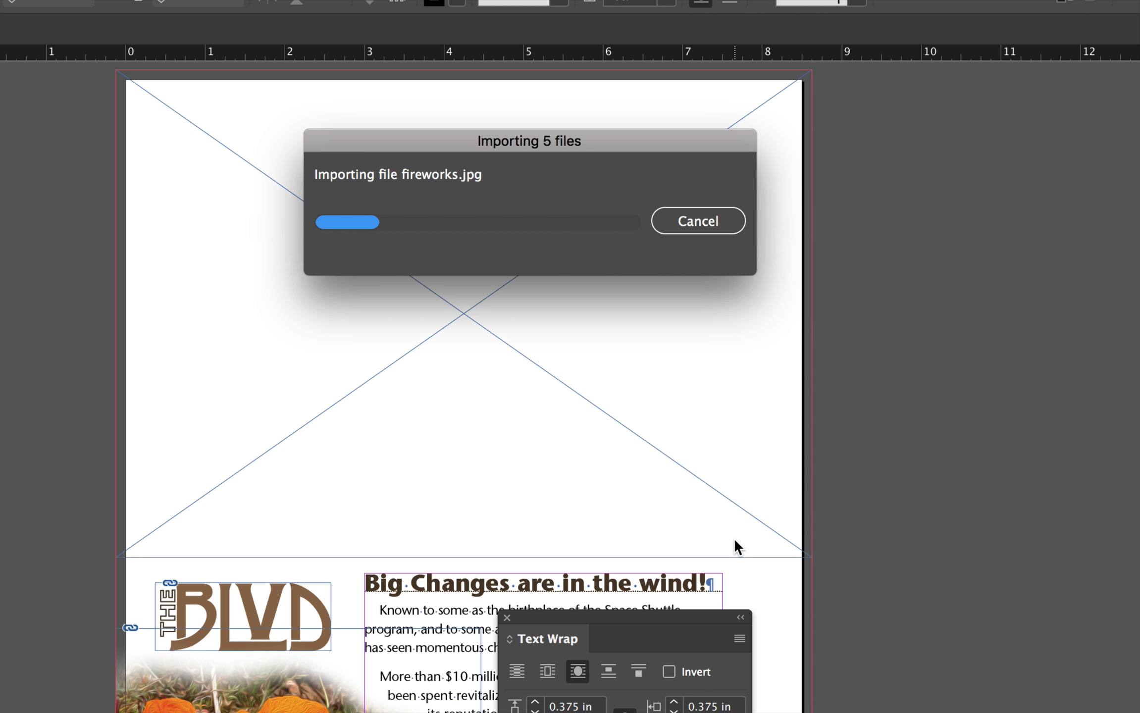
pyautogui.click(734, 539)
pyautogui.click(735, 538)
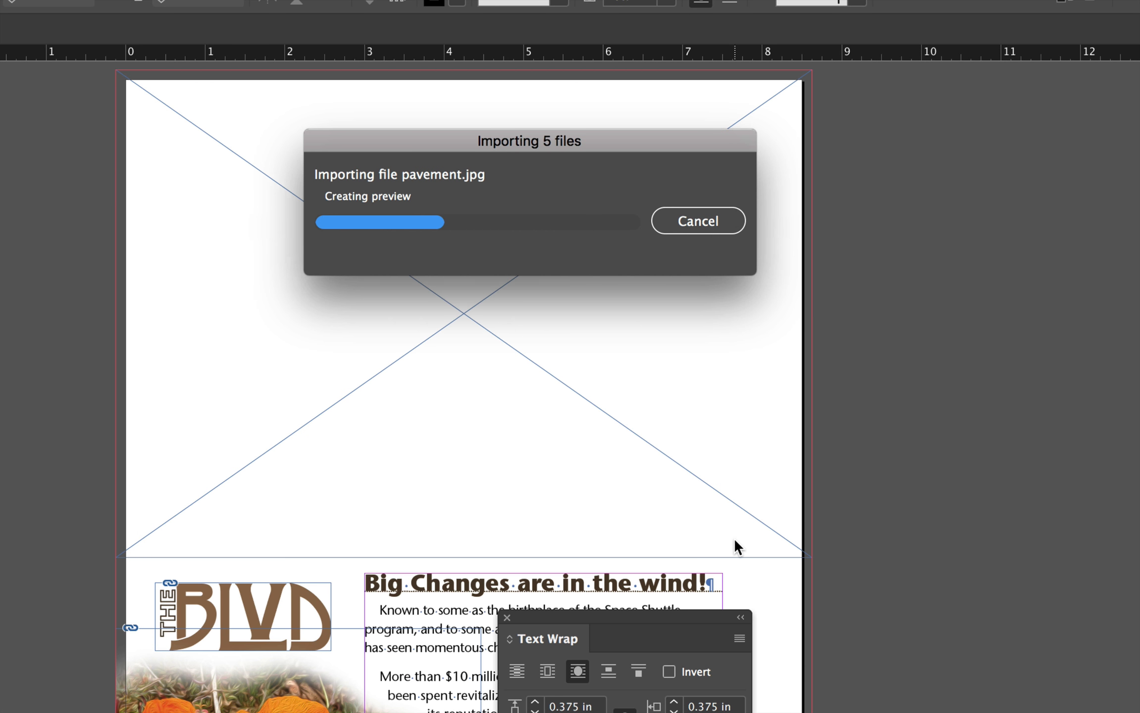
pyautogui.click(735, 539)
pyautogui.click(735, 538)
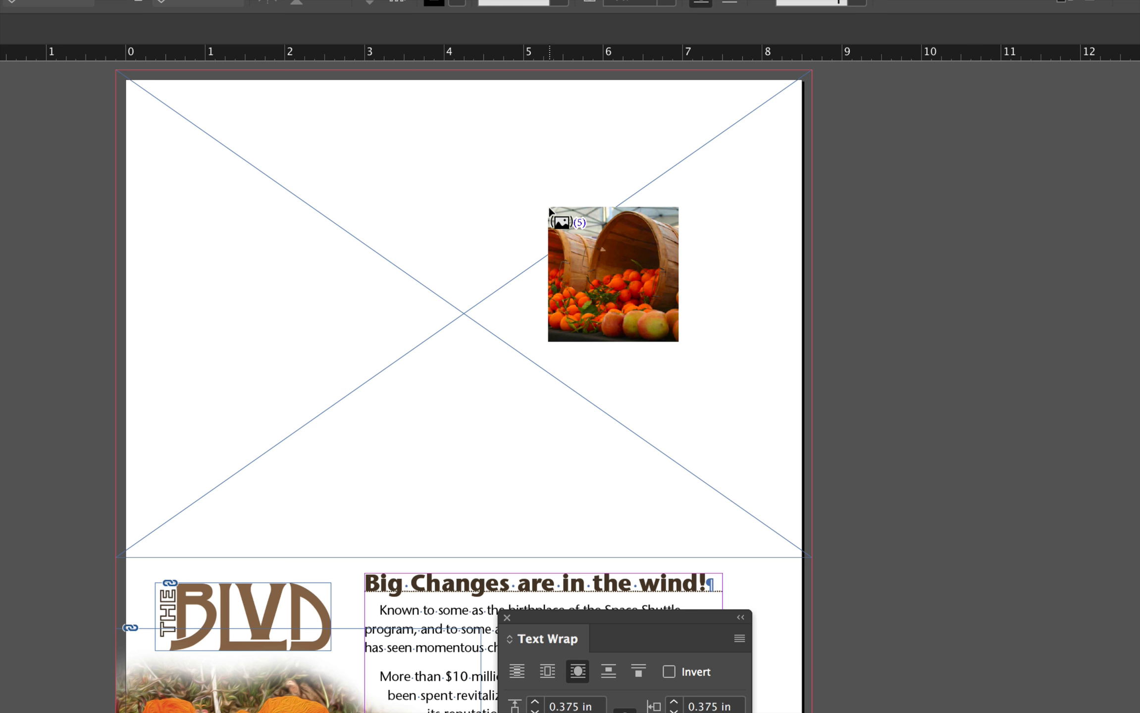
# Step: Cycle through the loaded images to pavement.jpg and place it in the large empty frame on page 1
pyautogui.press('Right')
pyautogui.press('Right')
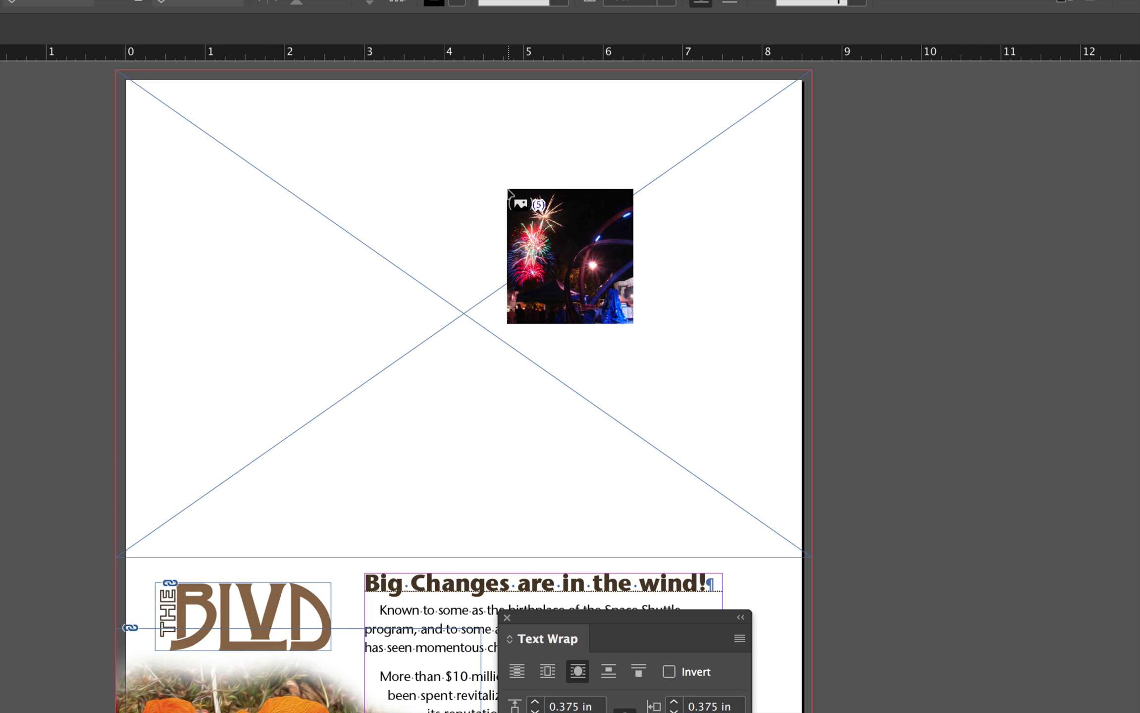
pyautogui.press('Right')
pyautogui.press('Right')
pyautogui.press('Right')
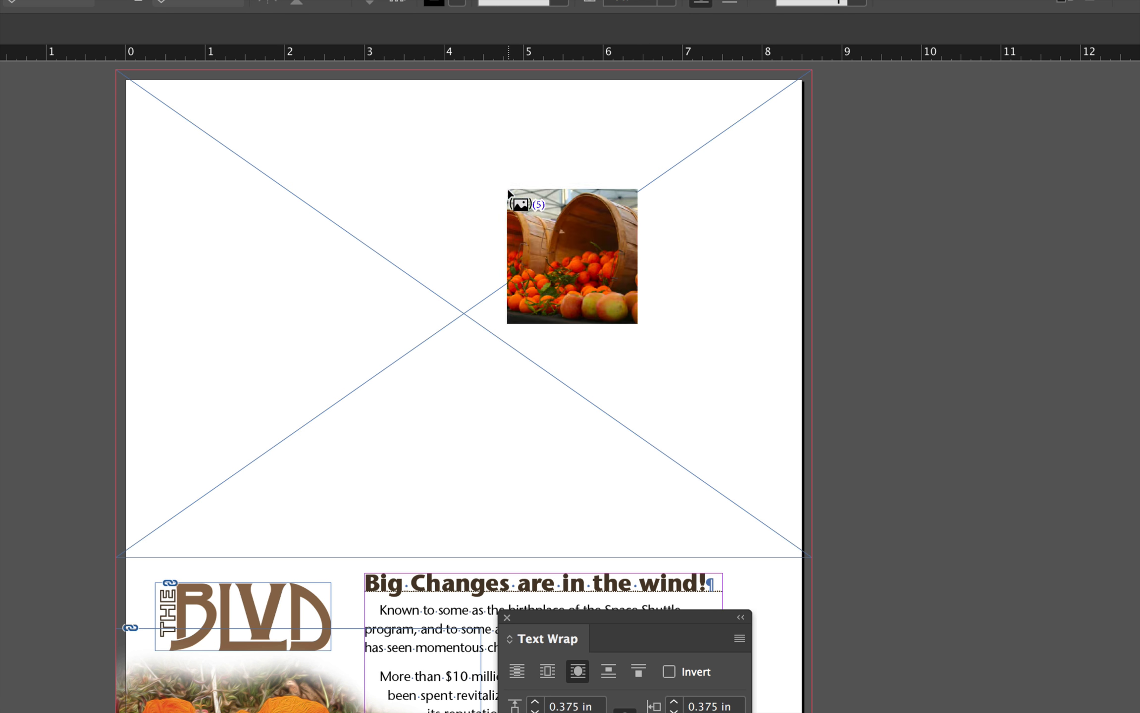
pyautogui.press('Left')
pyautogui.press('Left')
pyautogui.press('Left')
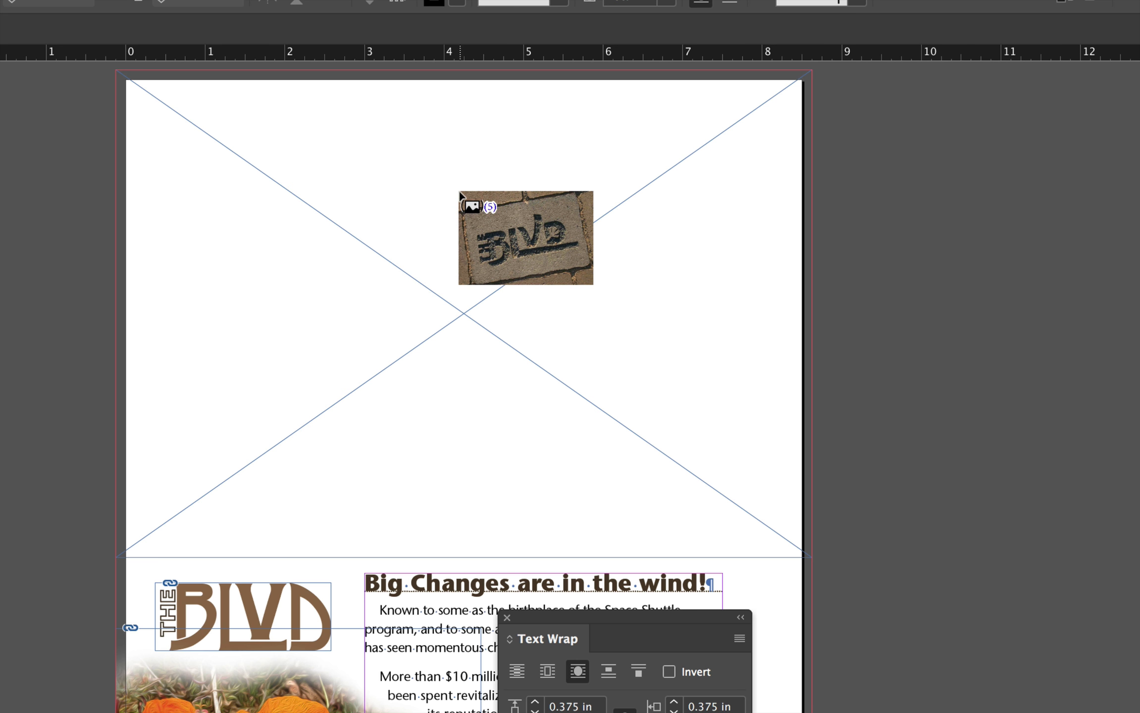
pyautogui.click(461, 194)
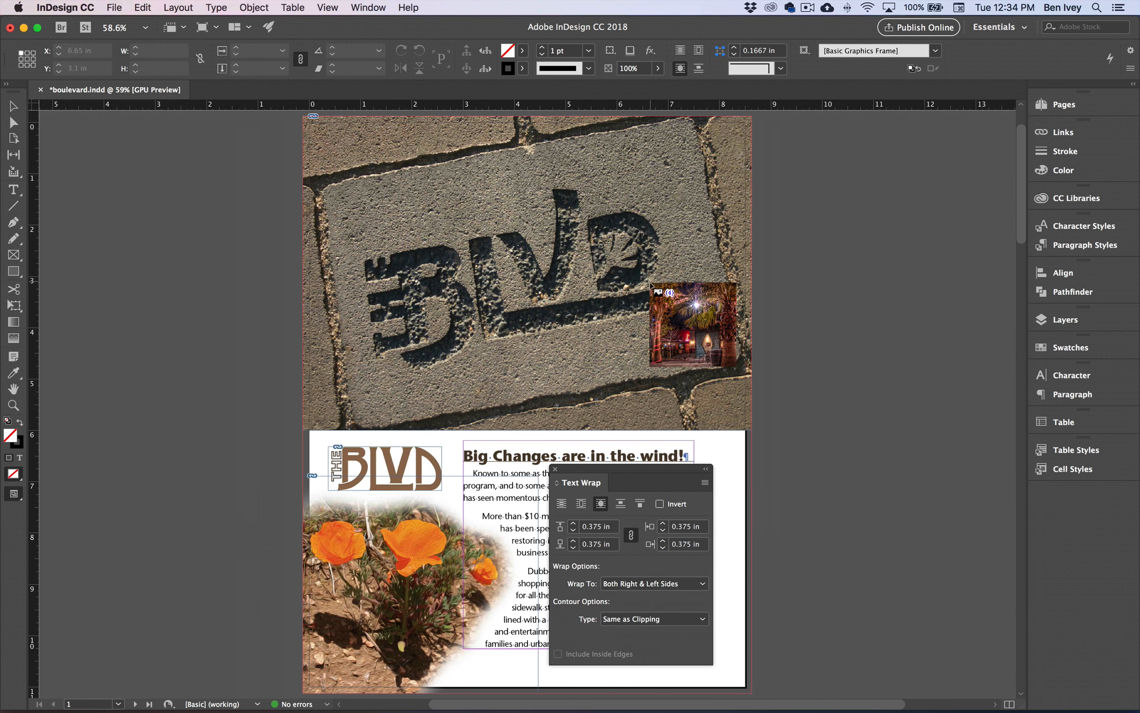
# Step: On page 2, place shops.jpg in the frame below the logo and fireworks.jpg in the frame beside Culture & Entertainment
pyautogui.scroll(-20, 674, 421)
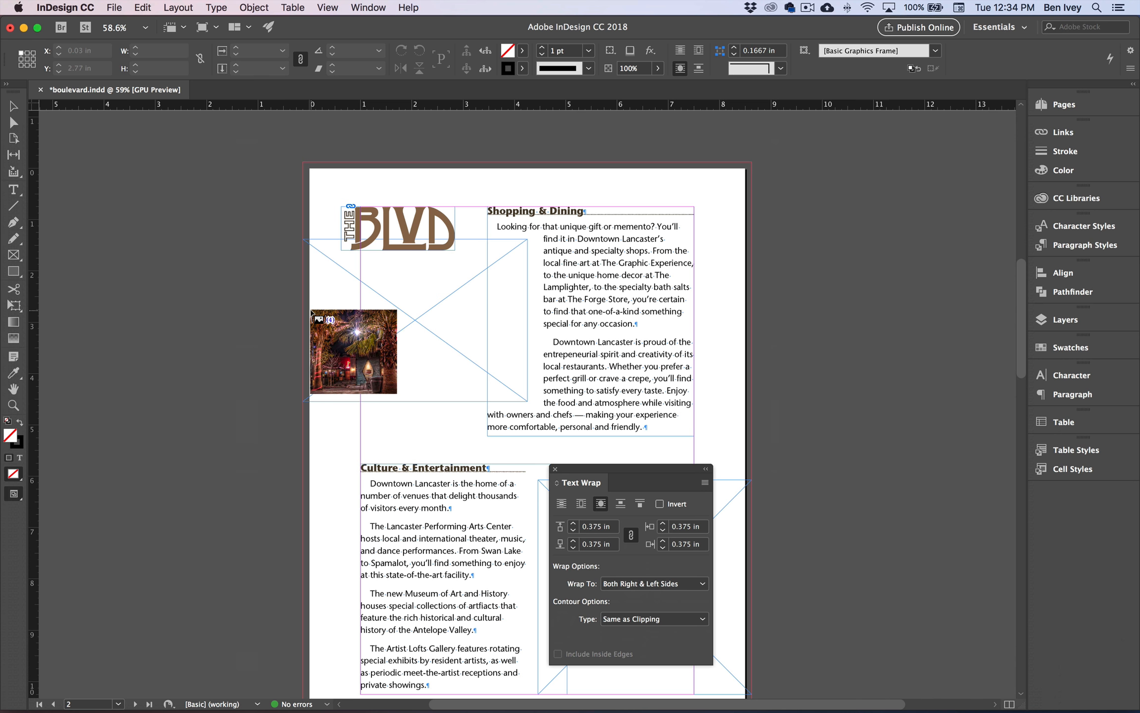
pyautogui.press('Right')
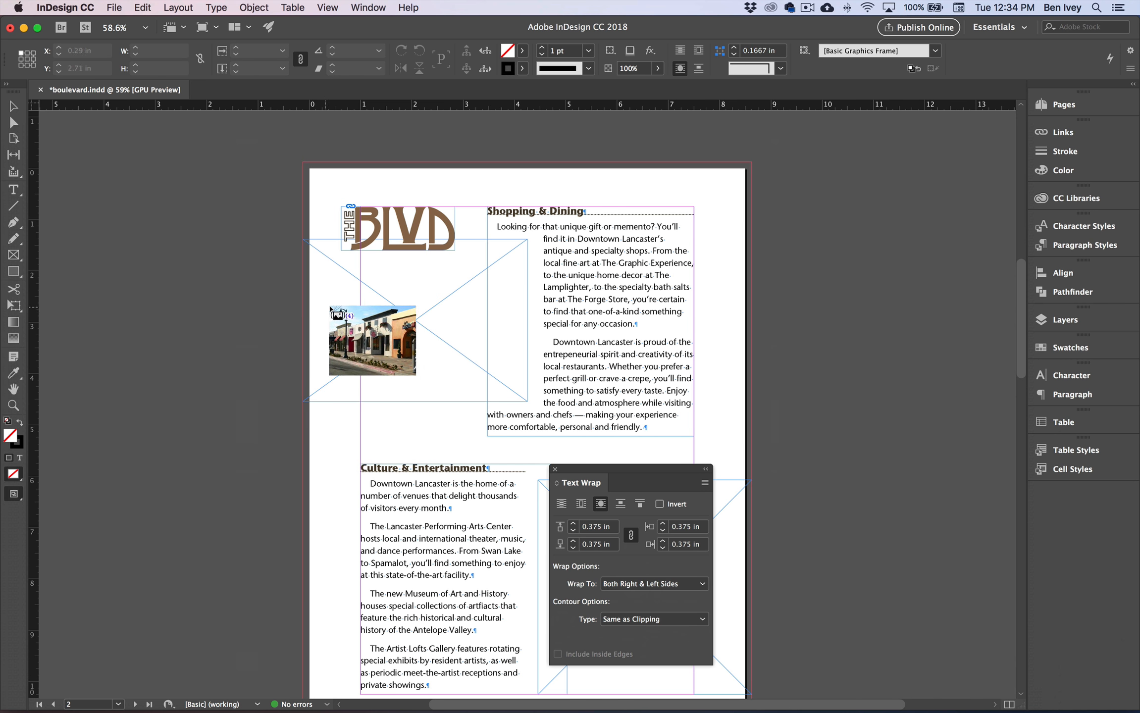
pyautogui.click(322, 317)
pyautogui.scroll(-5, 347, 322)
pyautogui.scroll(-1, 362, 324)
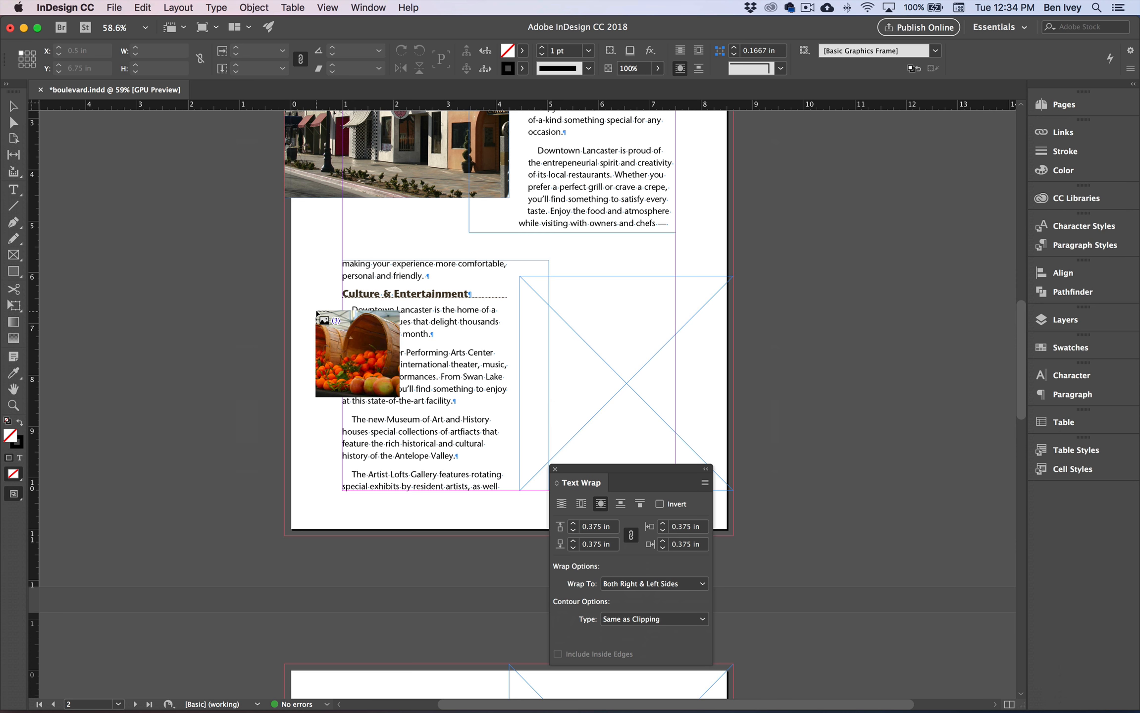
pyautogui.press('Right')
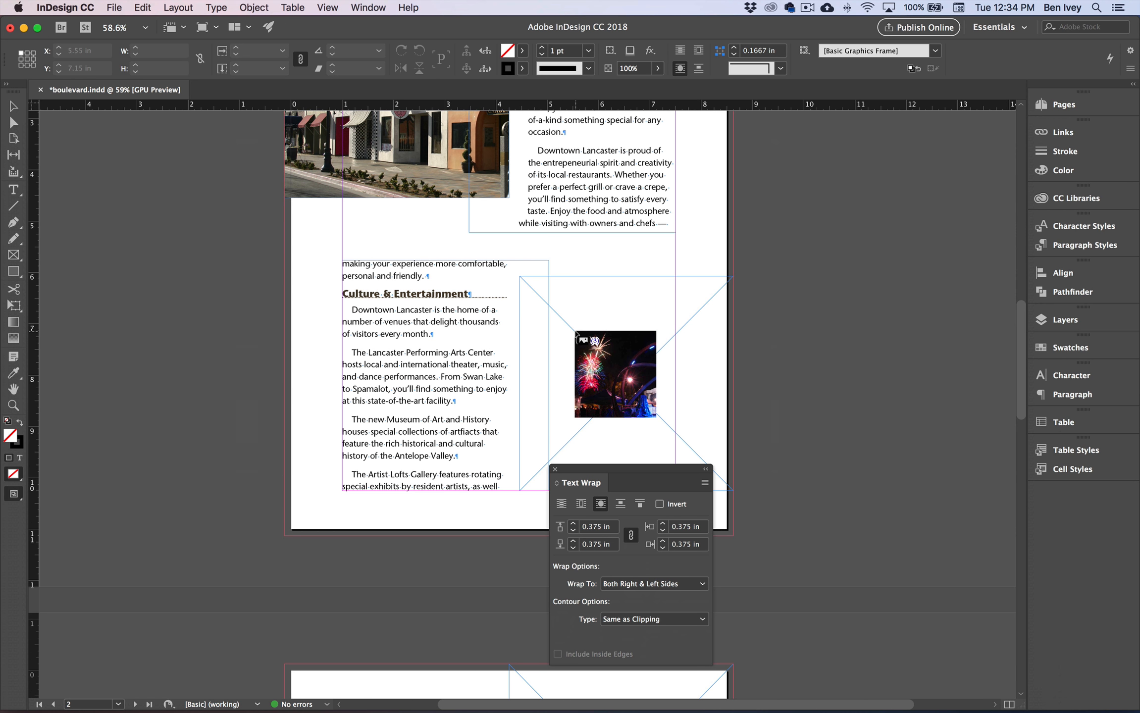
pyautogui.click(575, 334)
# Step: On page 3, place farmers-market.jpg in the upper frame and roshambo.jpg in the lower frame
pyautogui.scroll(-15, 627, 327)
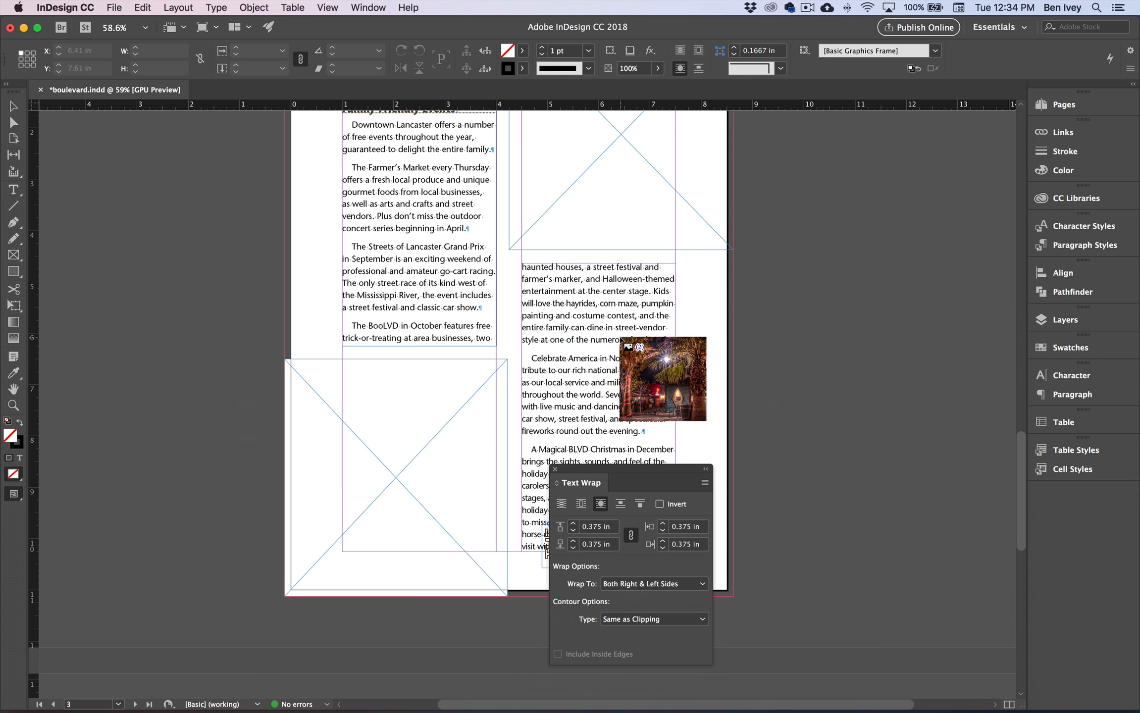
pyautogui.scroll(5, 623, 339)
pyautogui.press('Left')
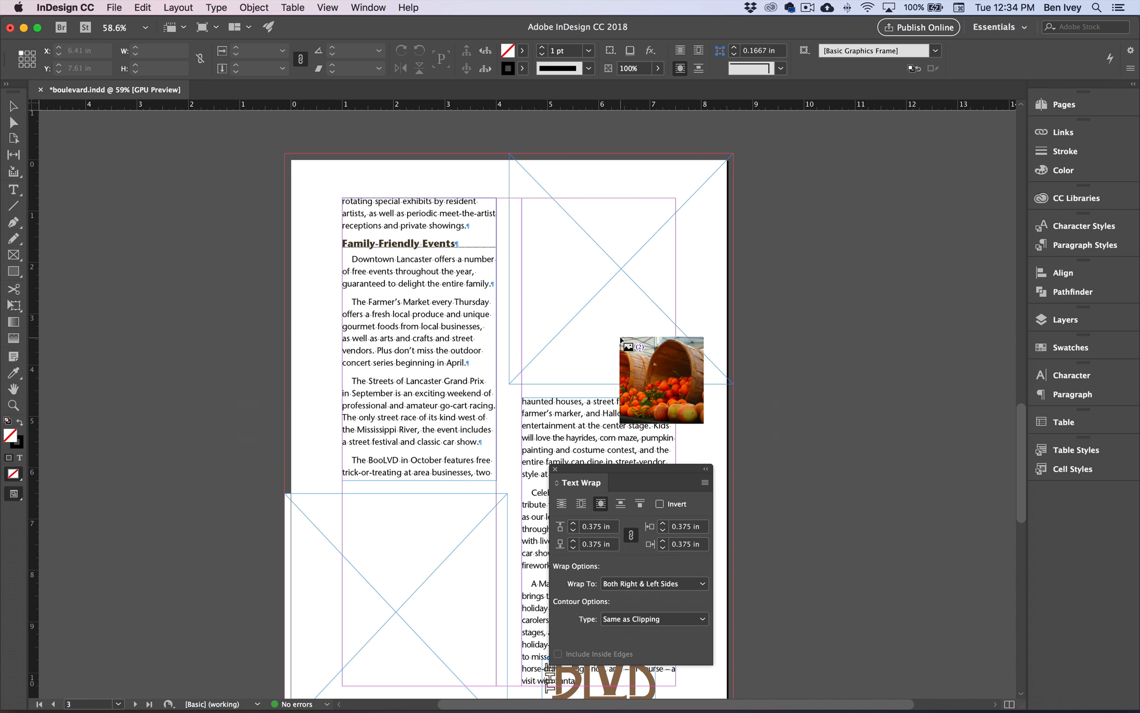
pyautogui.click(533, 300)
pyautogui.scroll(-8, 522, 344)
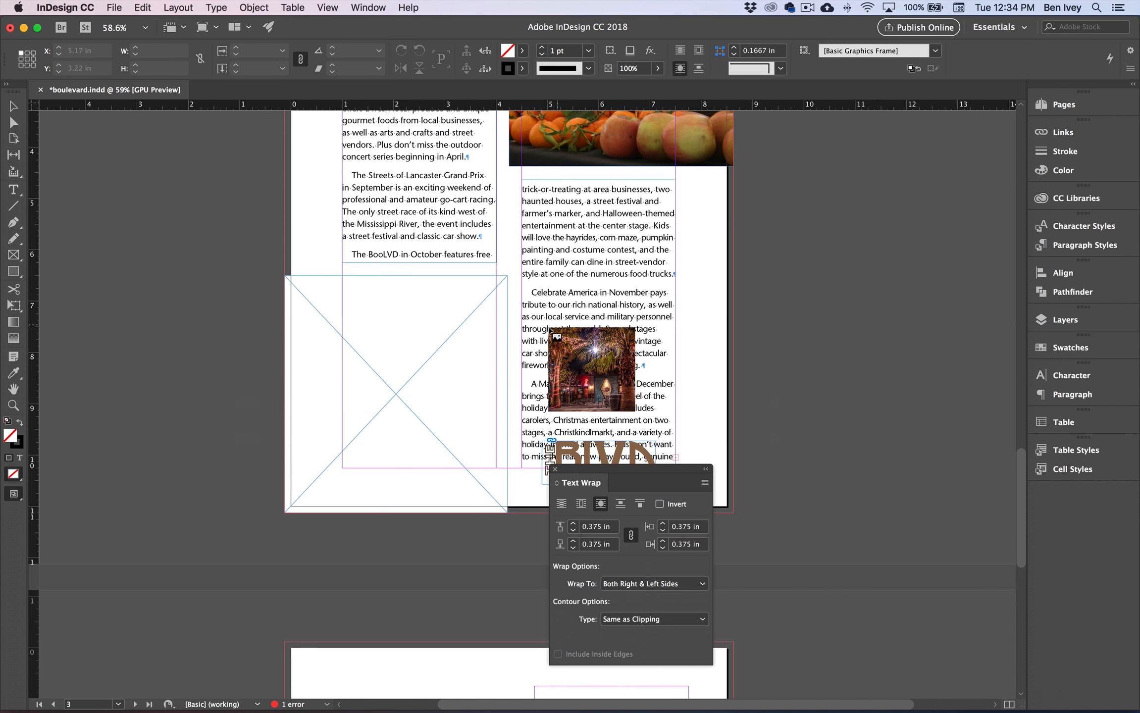
pyautogui.click(376, 325)
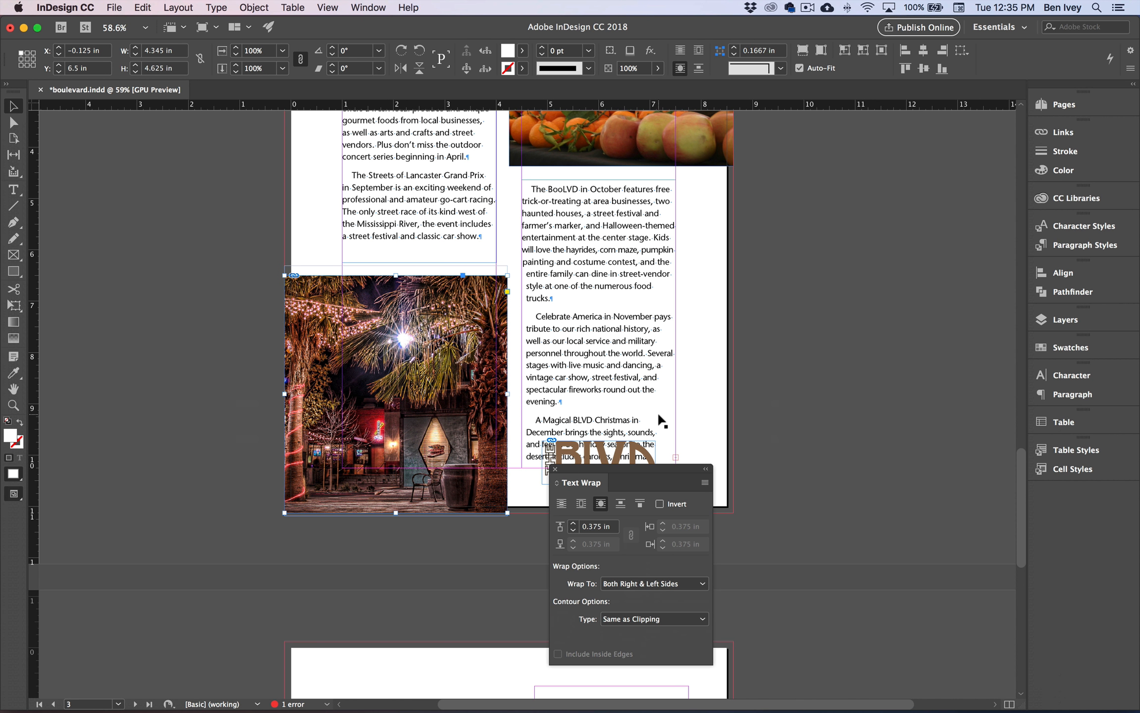
# Step: Deselect the placed image, save the newsletter and close the Text Wrap settings
pyautogui.scroll(-10, 804, 413)
pyautogui.scroll(-7, 805, 413)
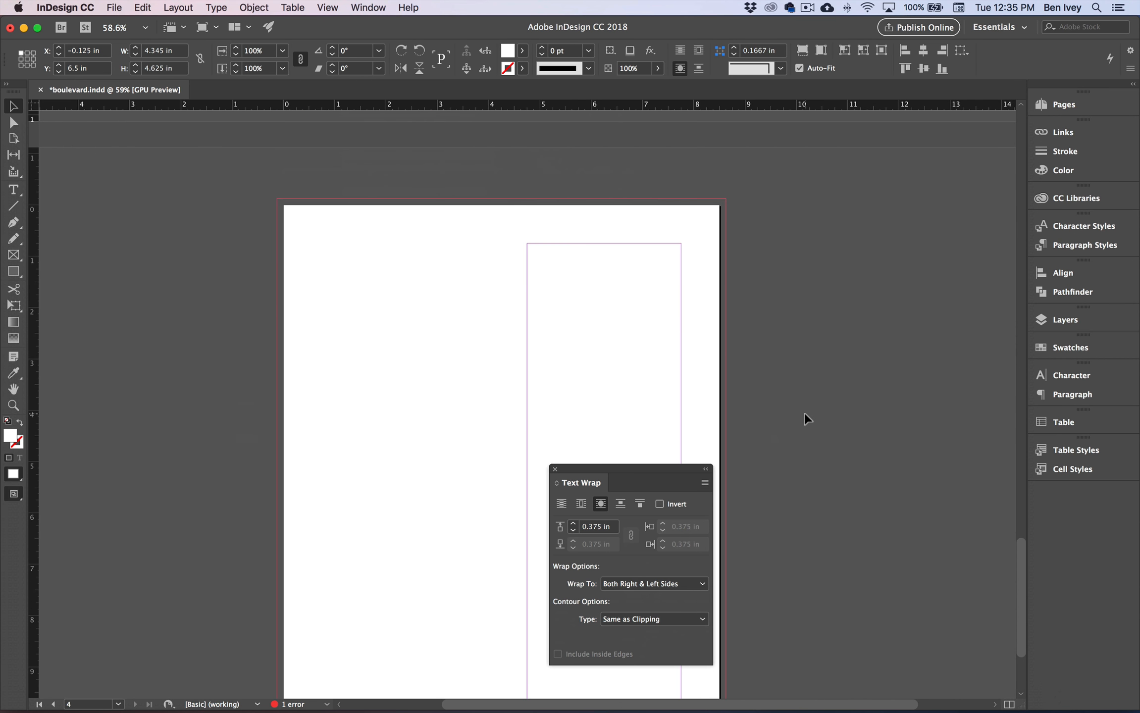
pyautogui.scroll(1, 805, 413)
pyautogui.click(805, 418)
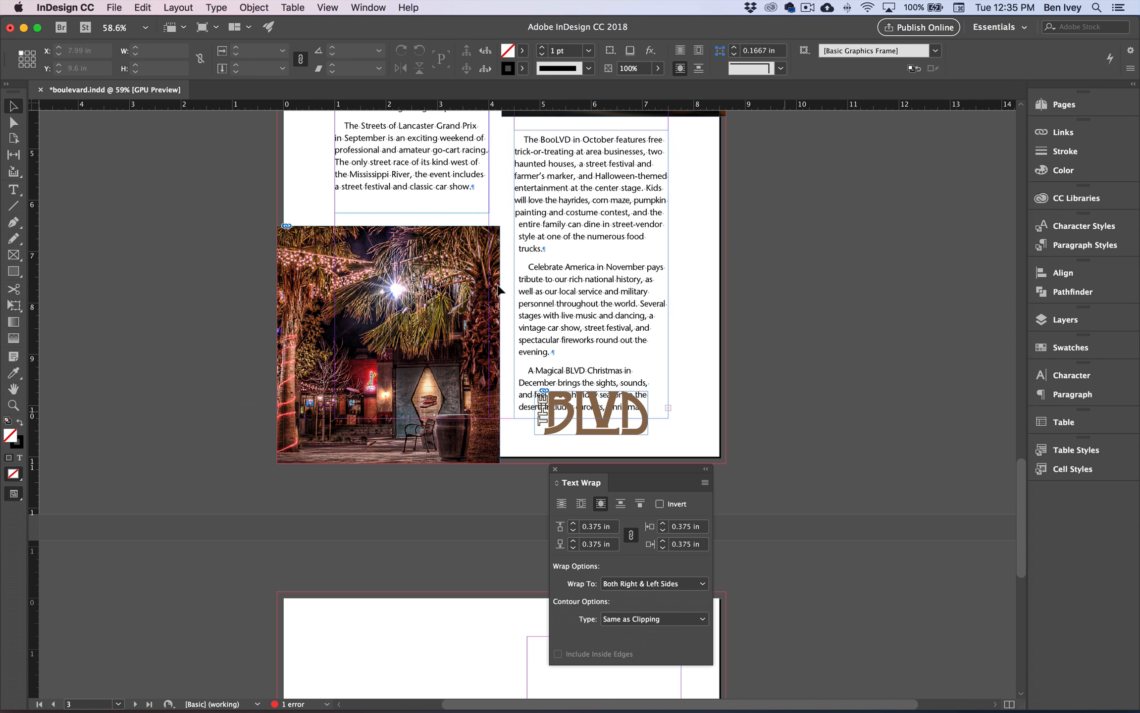
pyautogui.click(114, 7)
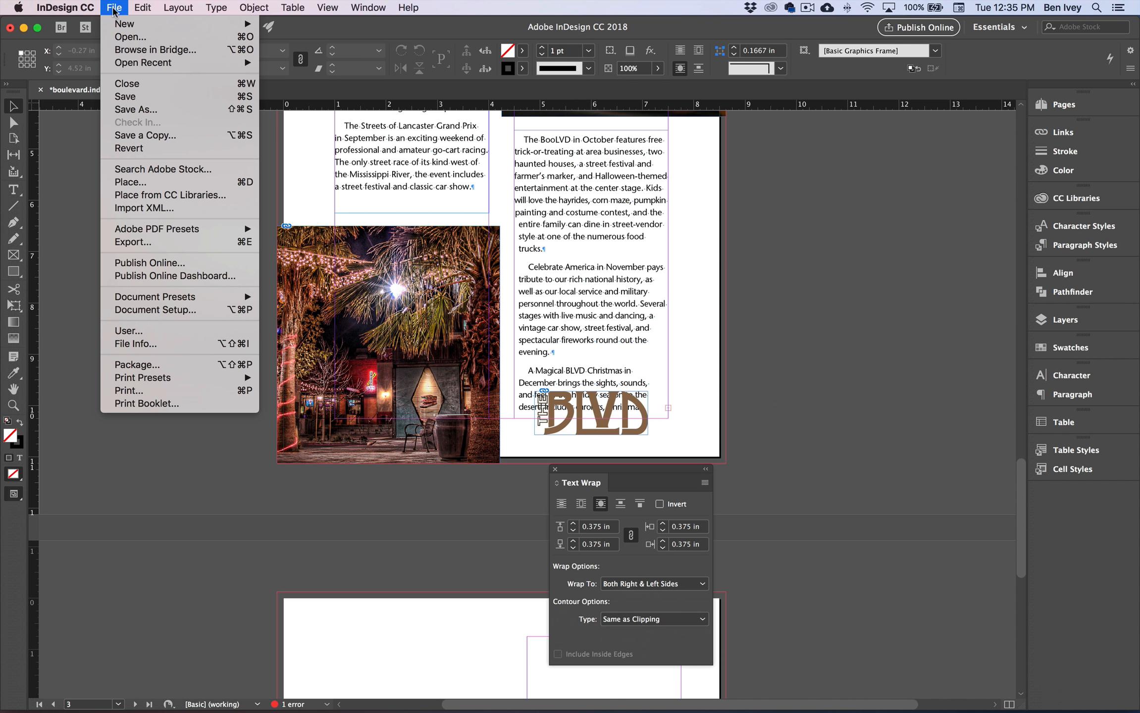
pyautogui.click(148, 97)
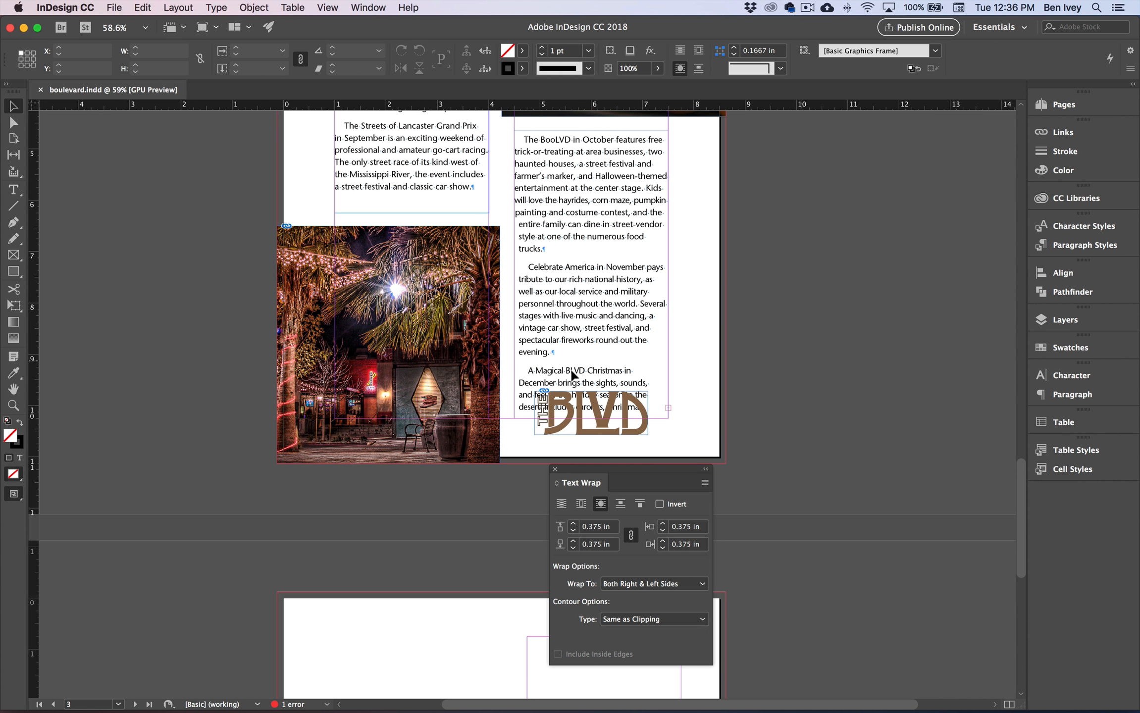
pyautogui.click(556, 470)
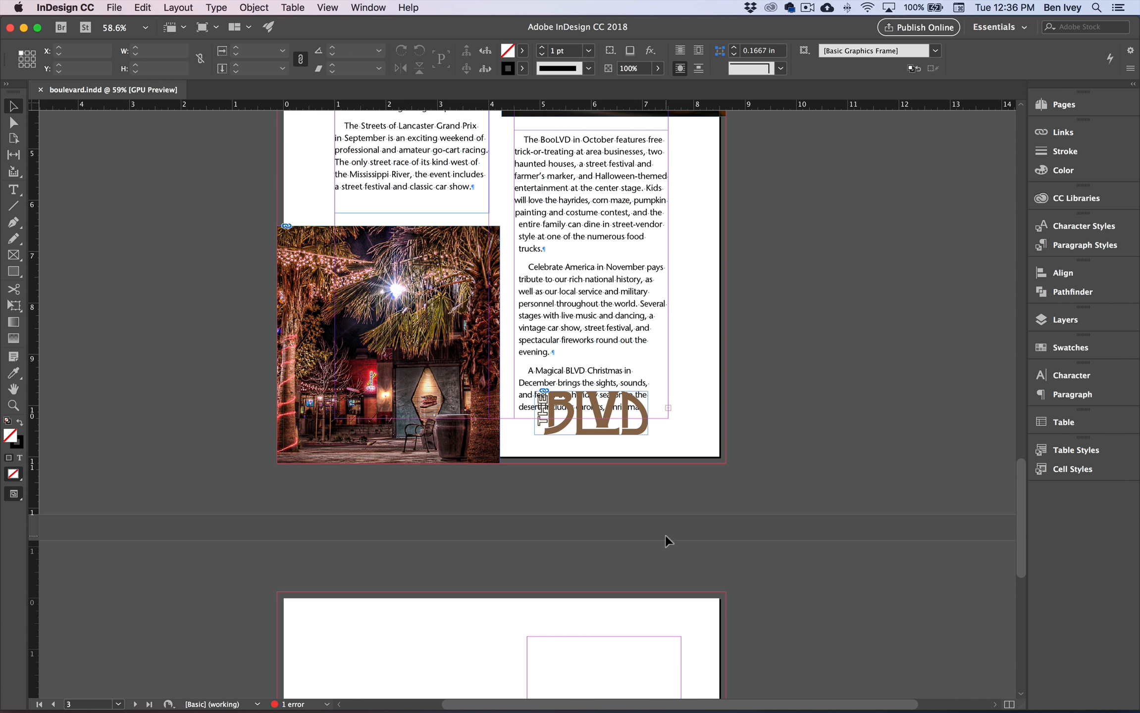
# Step: Choose invitation.indd from the Links folder for placing on page 4, with import options shown
pyautogui.scroll(-10, 666, 536)
pyautogui.moveTo(706, 315)
pyautogui.mouseDown()
pyautogui.moveTo(713, 229)
pyautogui.moveTo(679, 313)
pyautogui.moveTo(698, 308)
pyautogui.mouseUp()
pyautogui.press('super+equal')
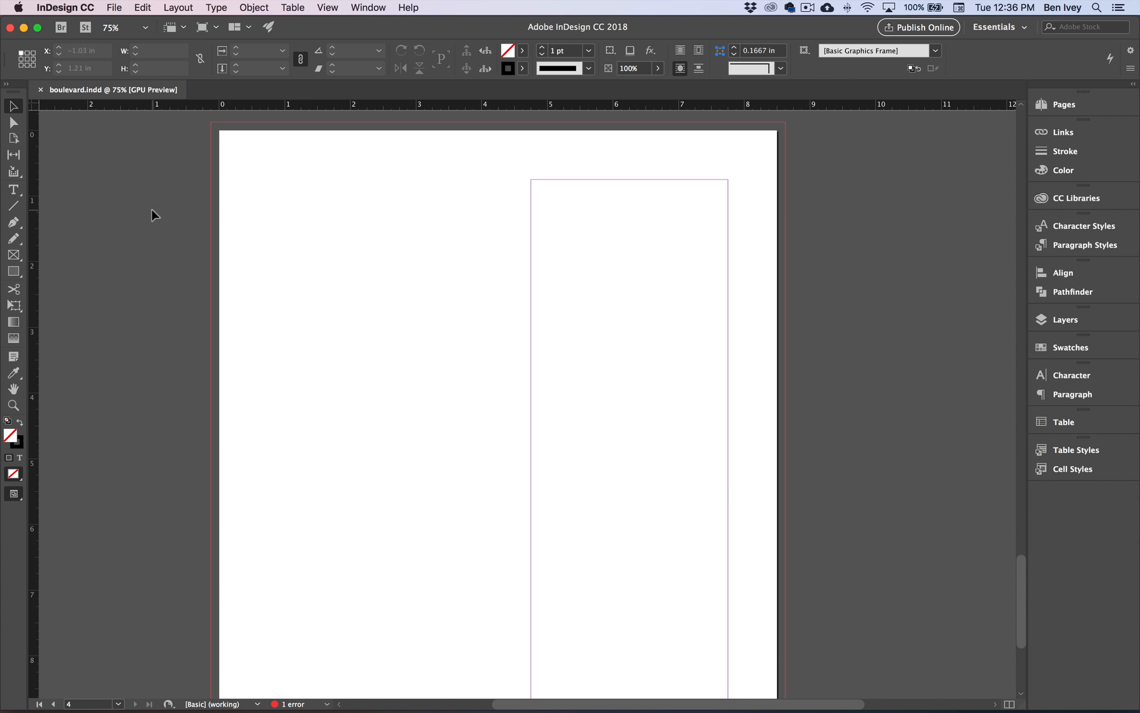
pyautogui.click(118, 8)
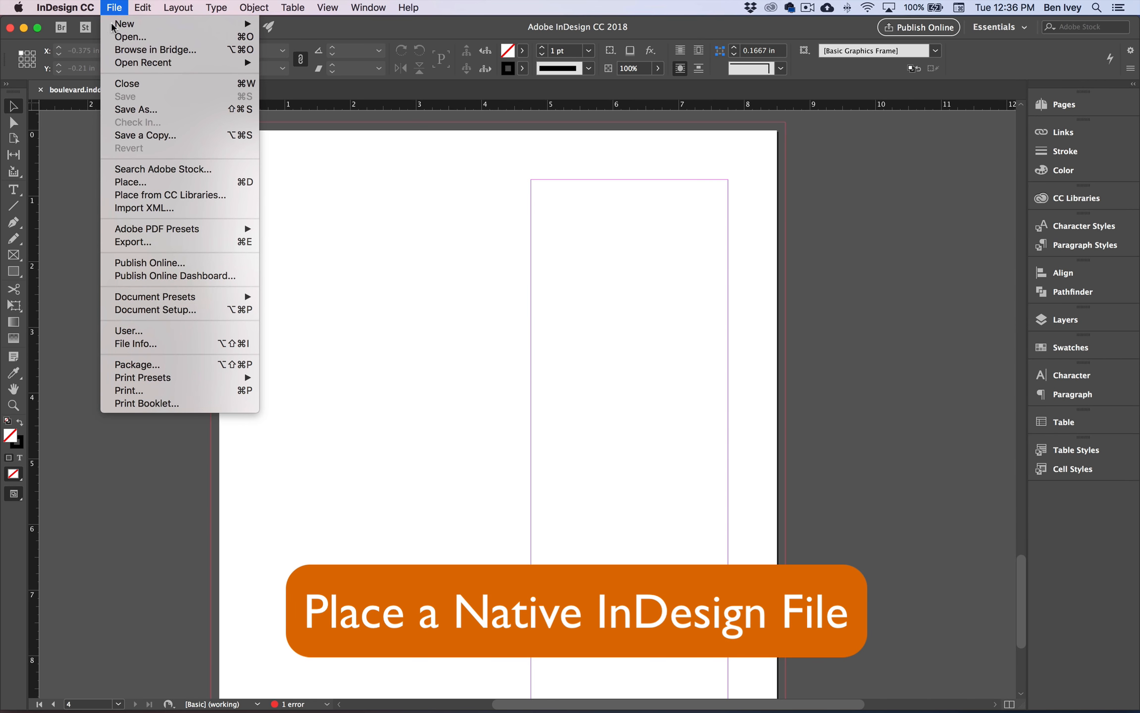
pyautogui.click(138, 183)
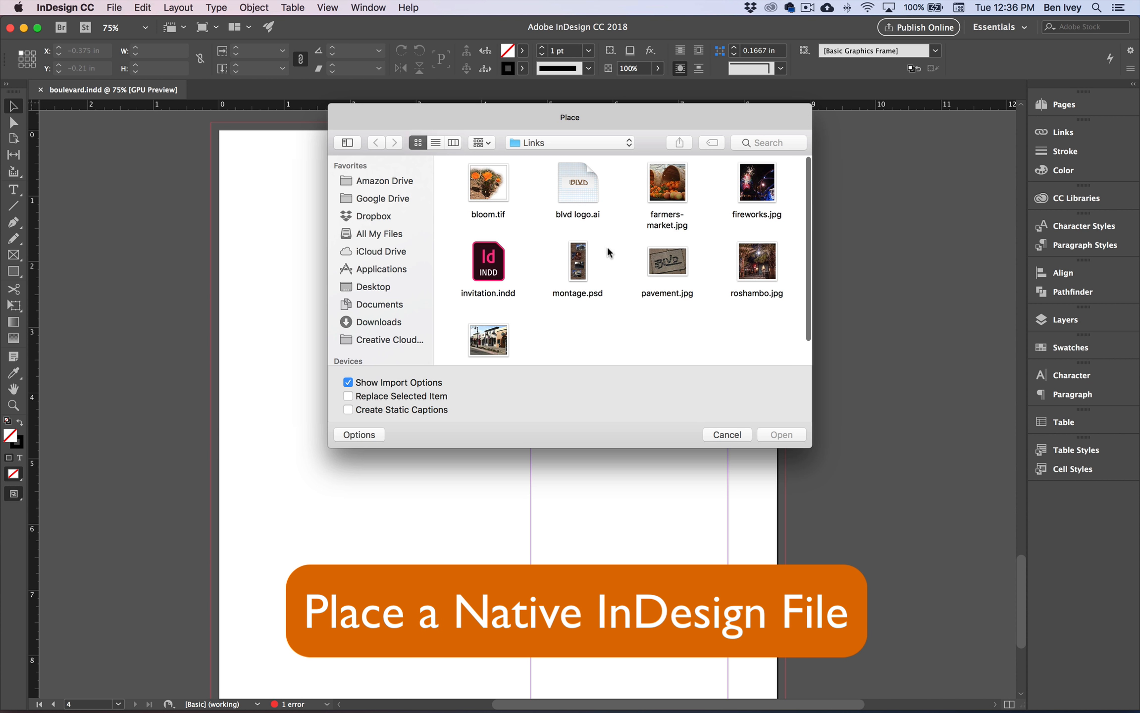
pyautogui.scroll(-2, 618, 267)
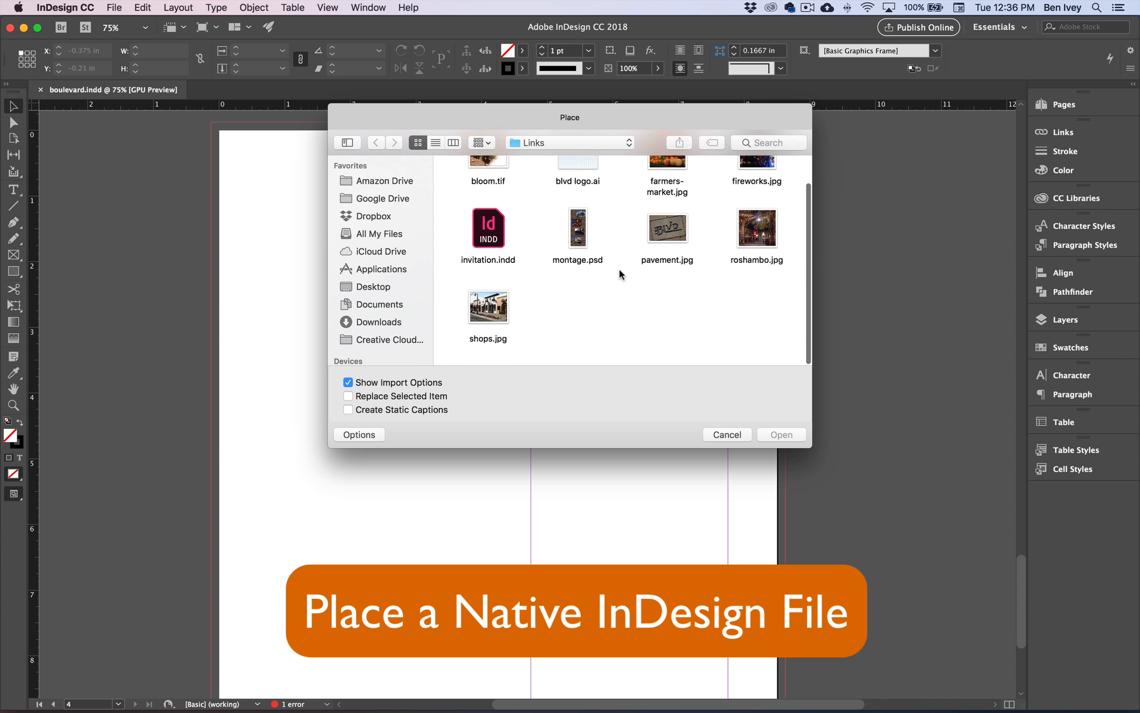
pyautogui.click(473, 224)
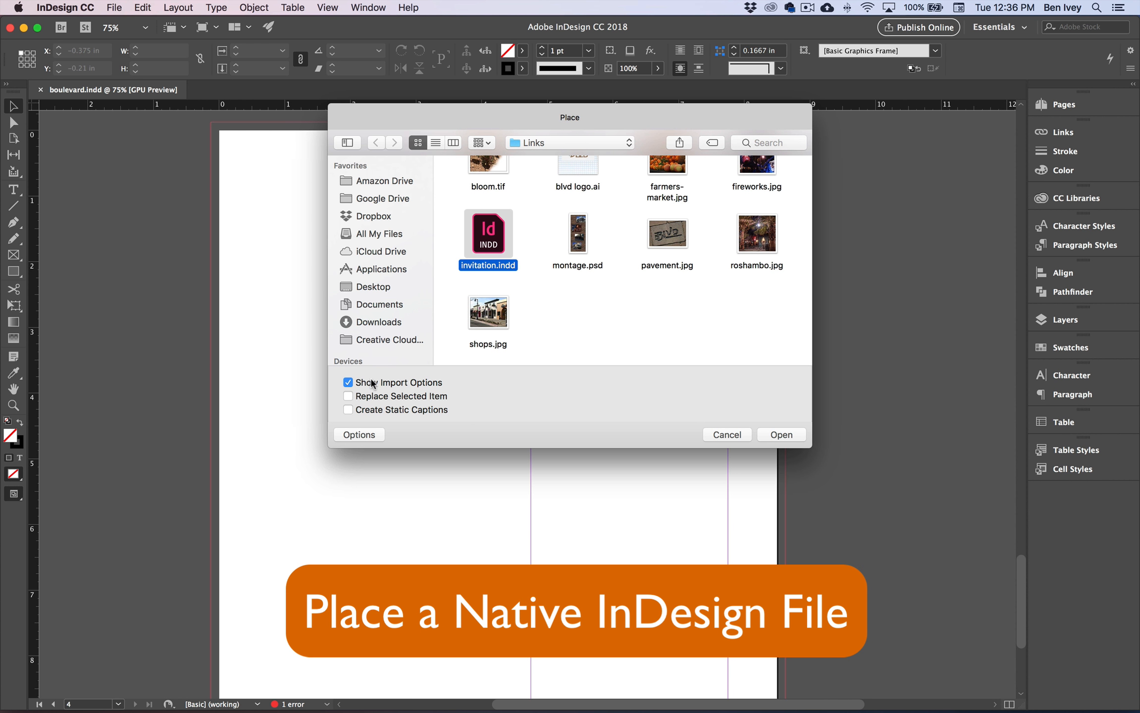
pyautogui.click(782, 434)
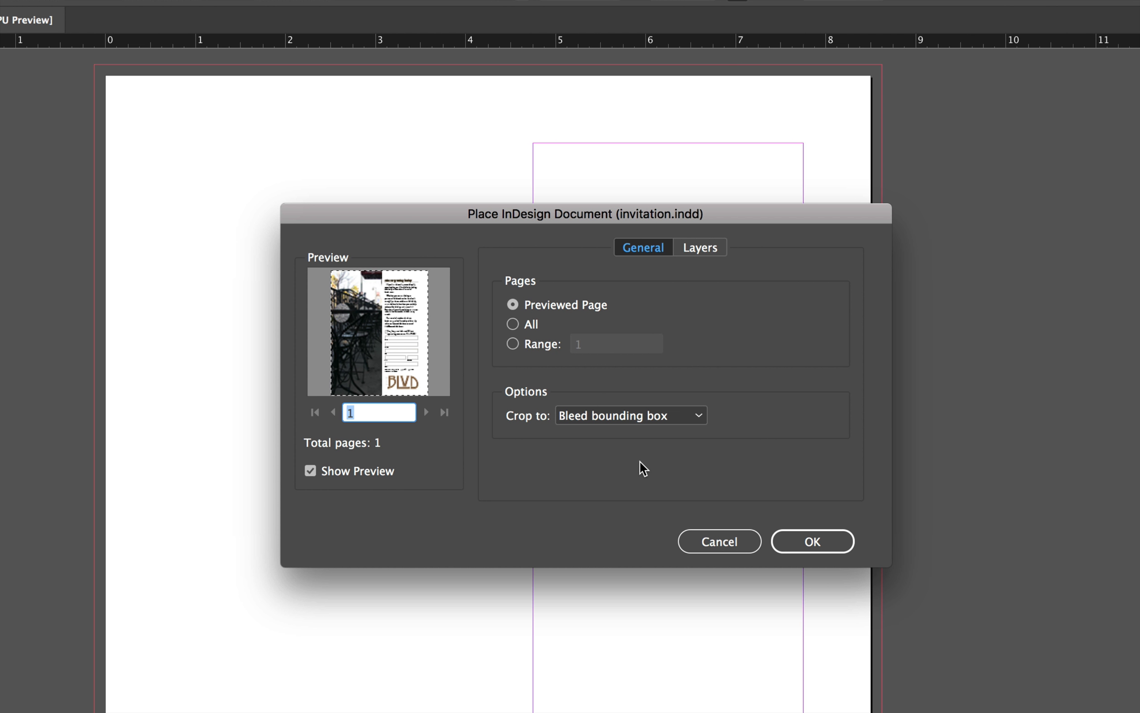
# Step: Place the previewed page of invitation.indd, cropped to the bleed bounding box, at the upper-left bleed corner of page 4 despite its problem links
pyautogui.click(819, 541)
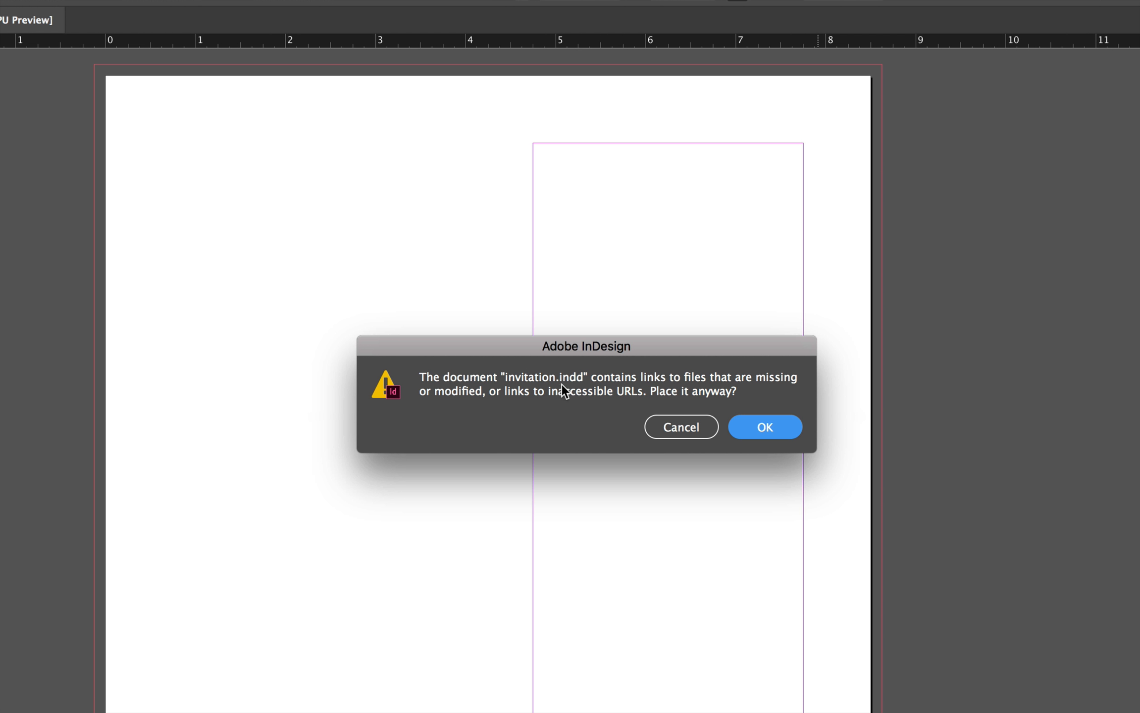
pyautogui.click(771, 427)
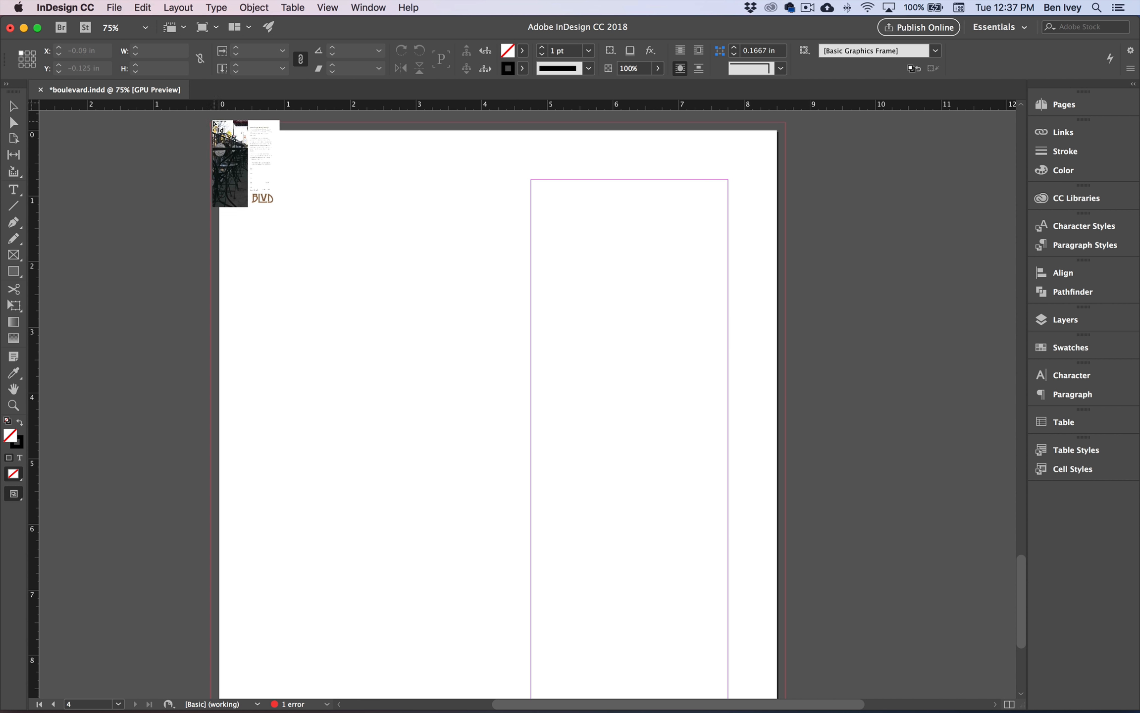
pyautogui.click(212, 122)
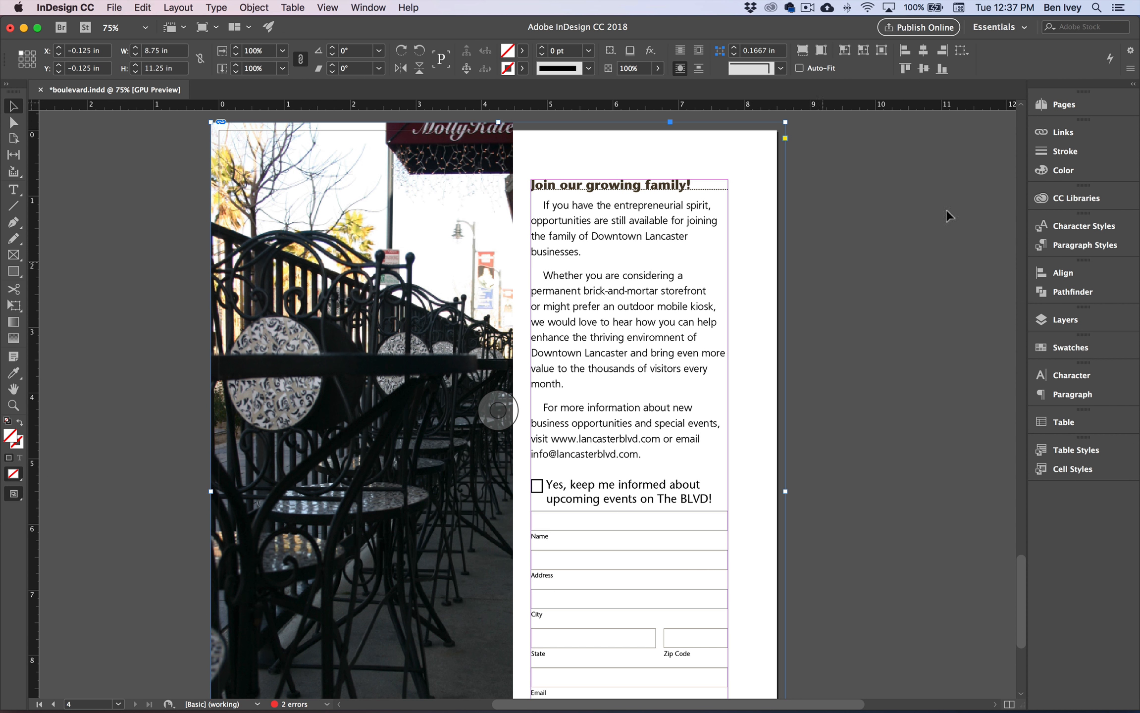
# Step: Show the document's links in an enlarged list and expand invitation.indd to examine its nested links
pyautogui.click(1105, 133)
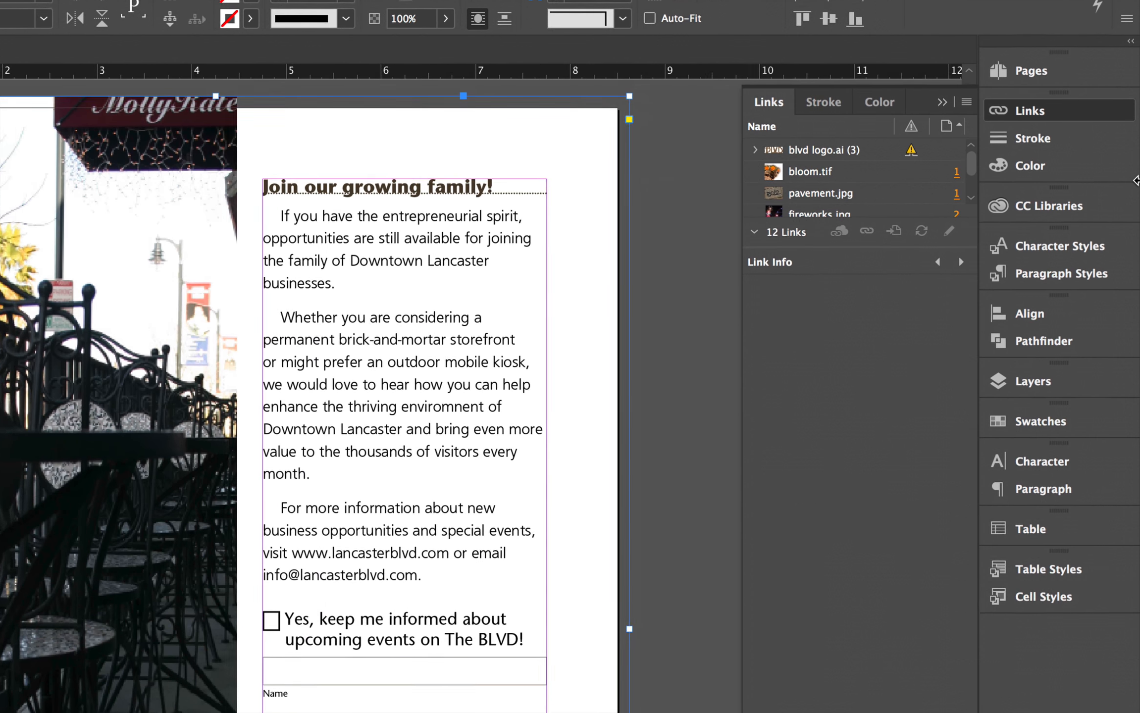
pyautogui.scroll(-5, 877, 189)
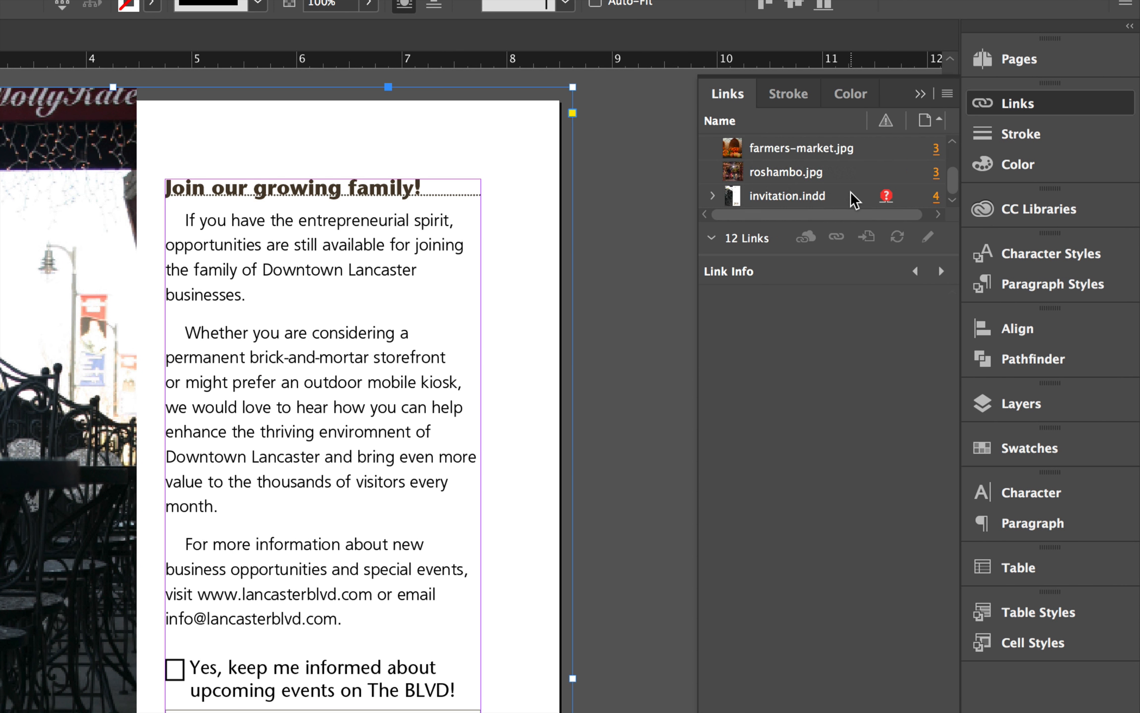
pyautogui.moveTo(866, 255); pyautogui.dragTo(856, 510)
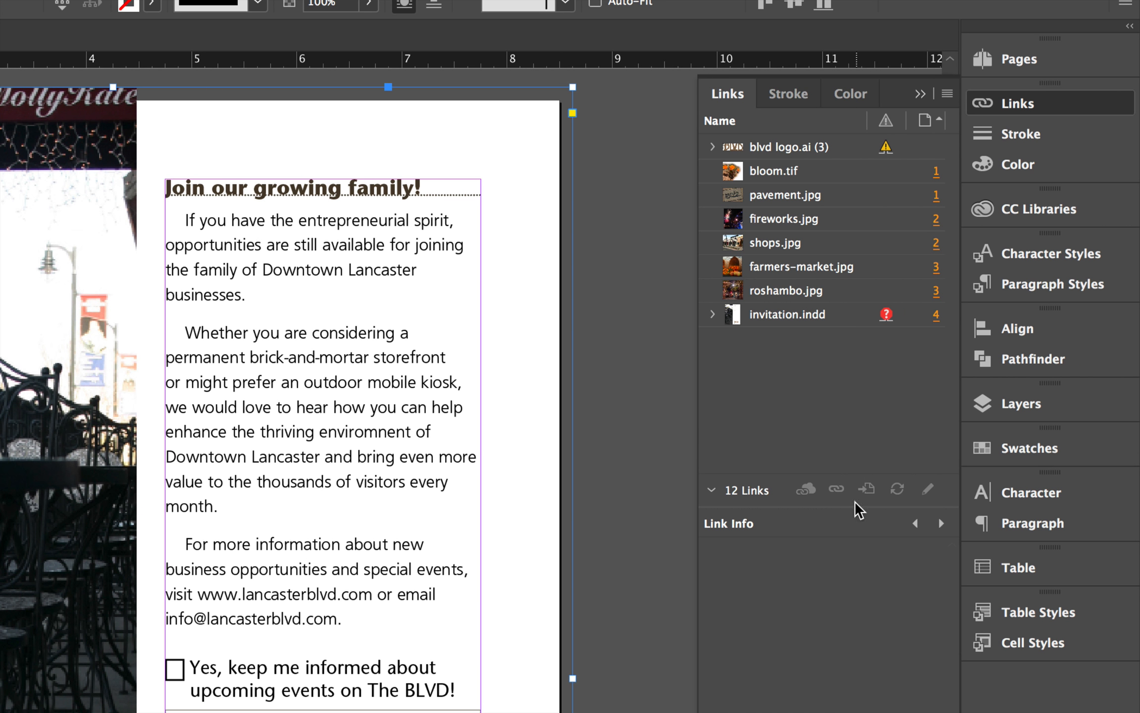
pyautogui.click(712, 315)
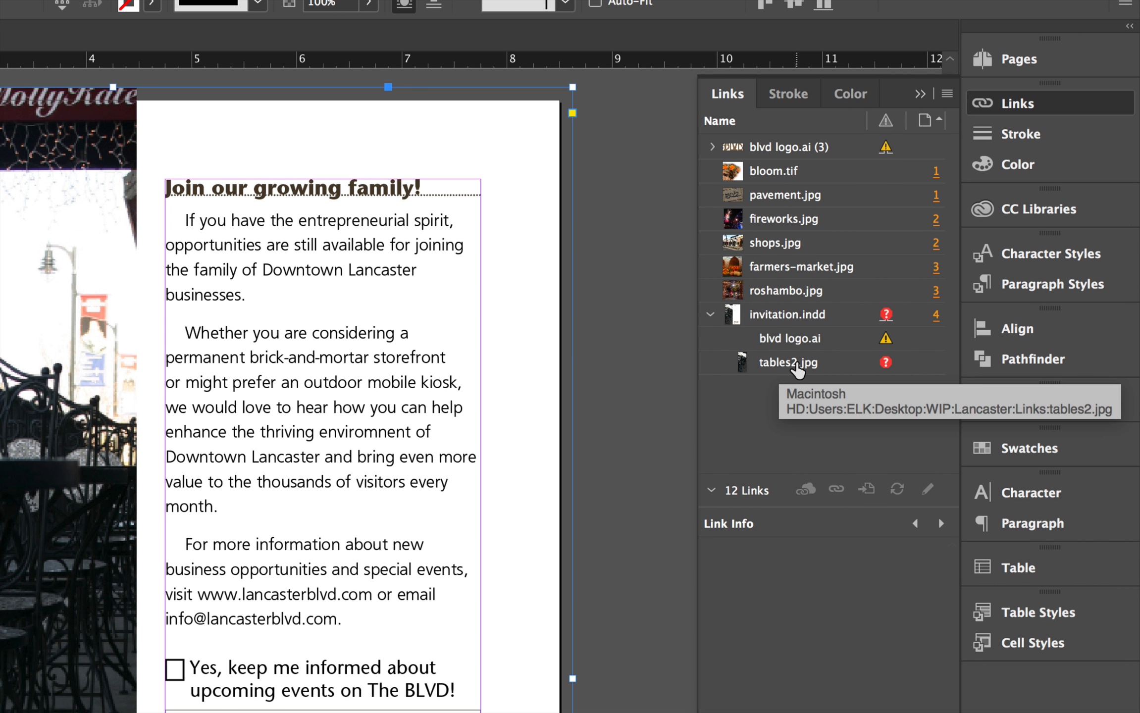
# Step: Open the original of the linked invitation.indd, updating its modified links and adjusting the document to match the current color settings
pyautogui.click(772, 320)
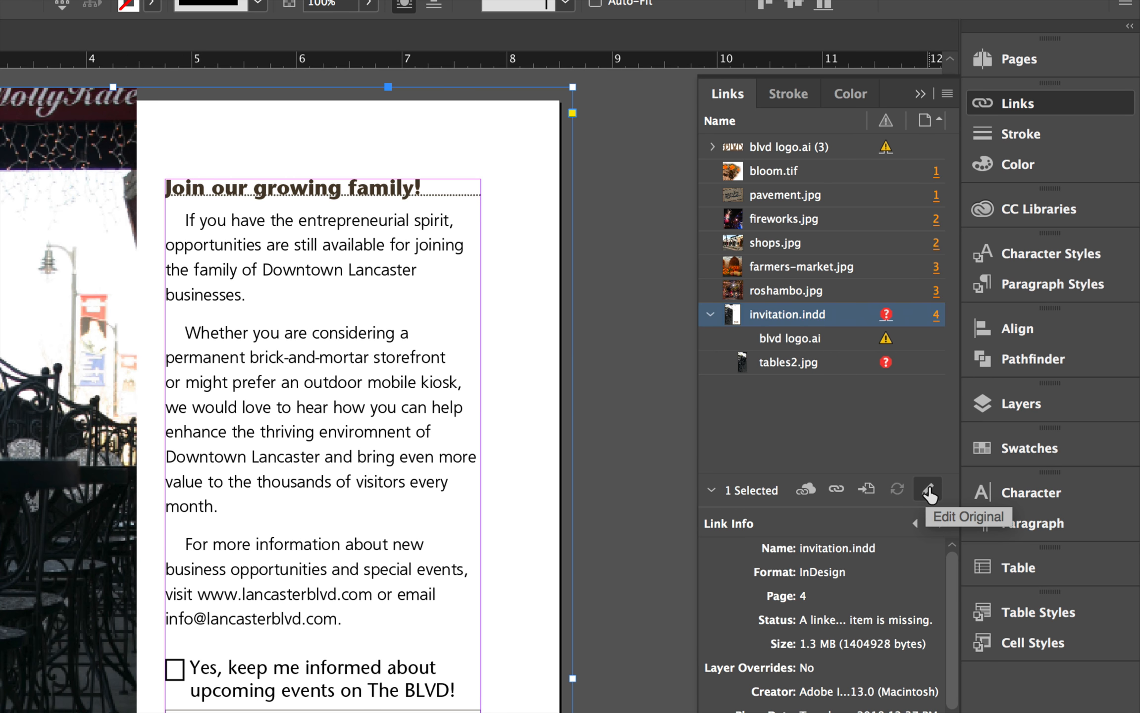
pyautogui.click(929, 491)
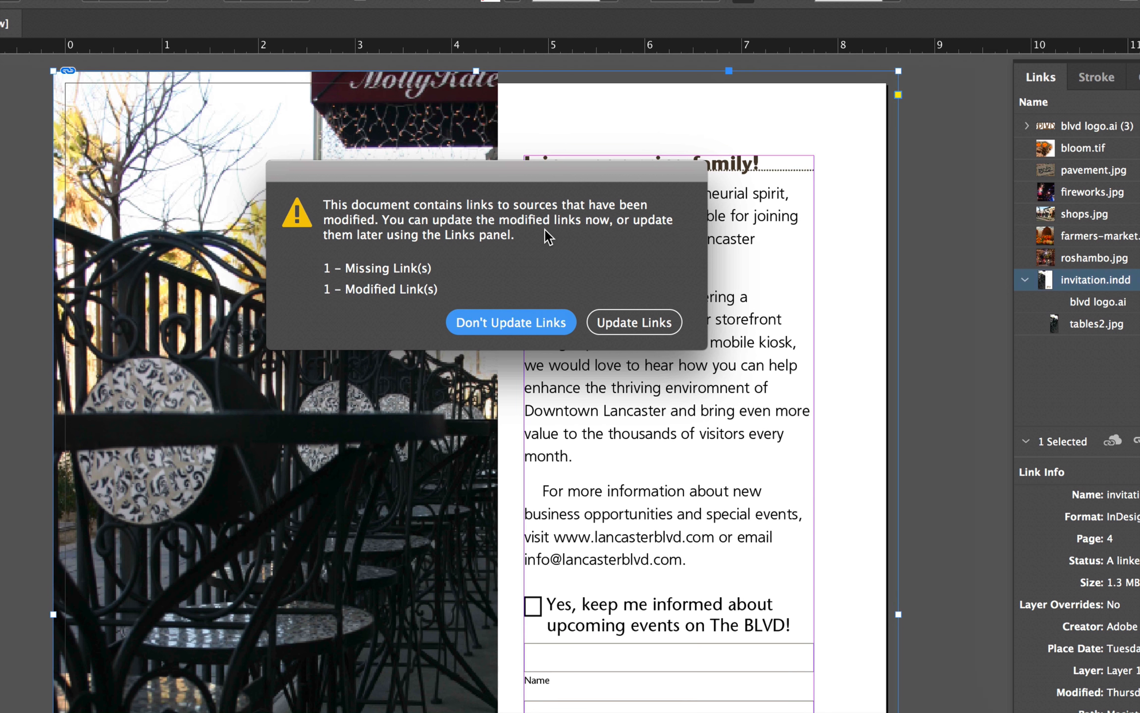
pyautogui.click(625, 324)
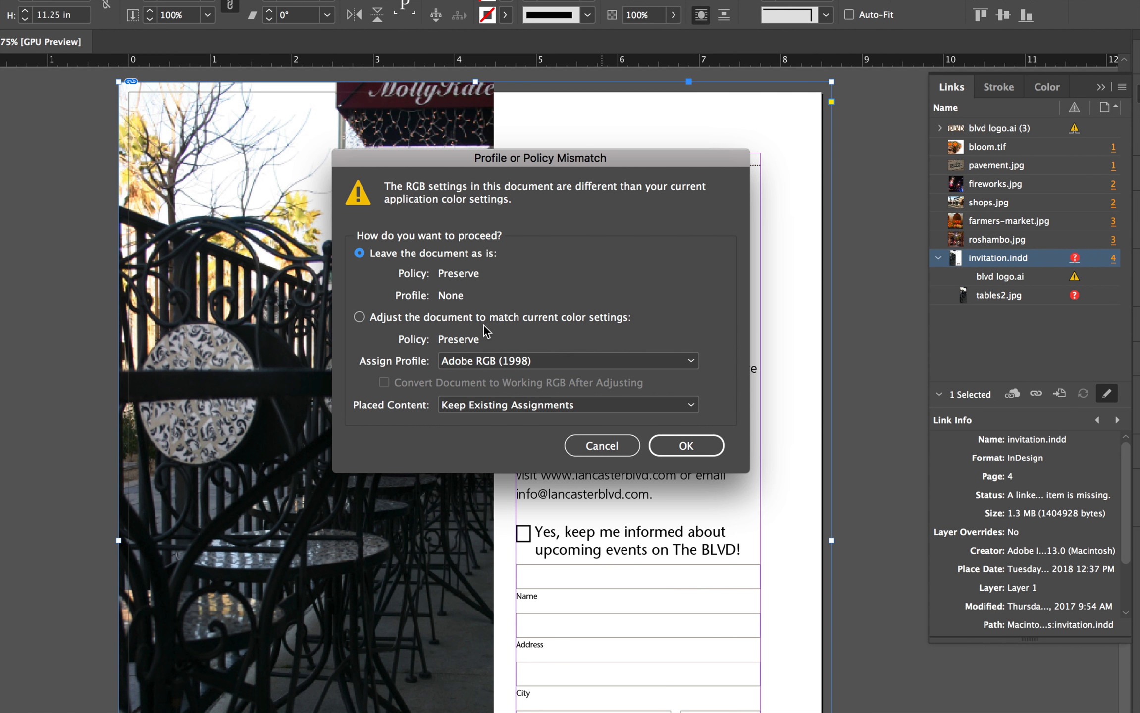
pyautogui.click(359, 319)
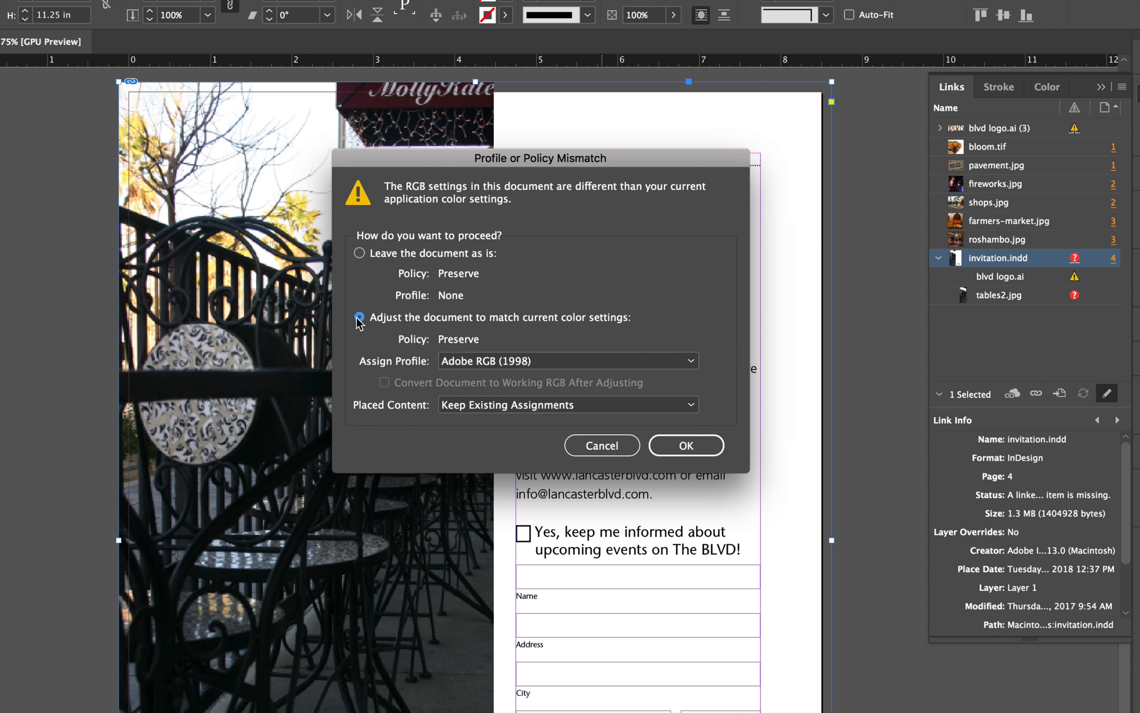
pyautogui.click(679, 448)
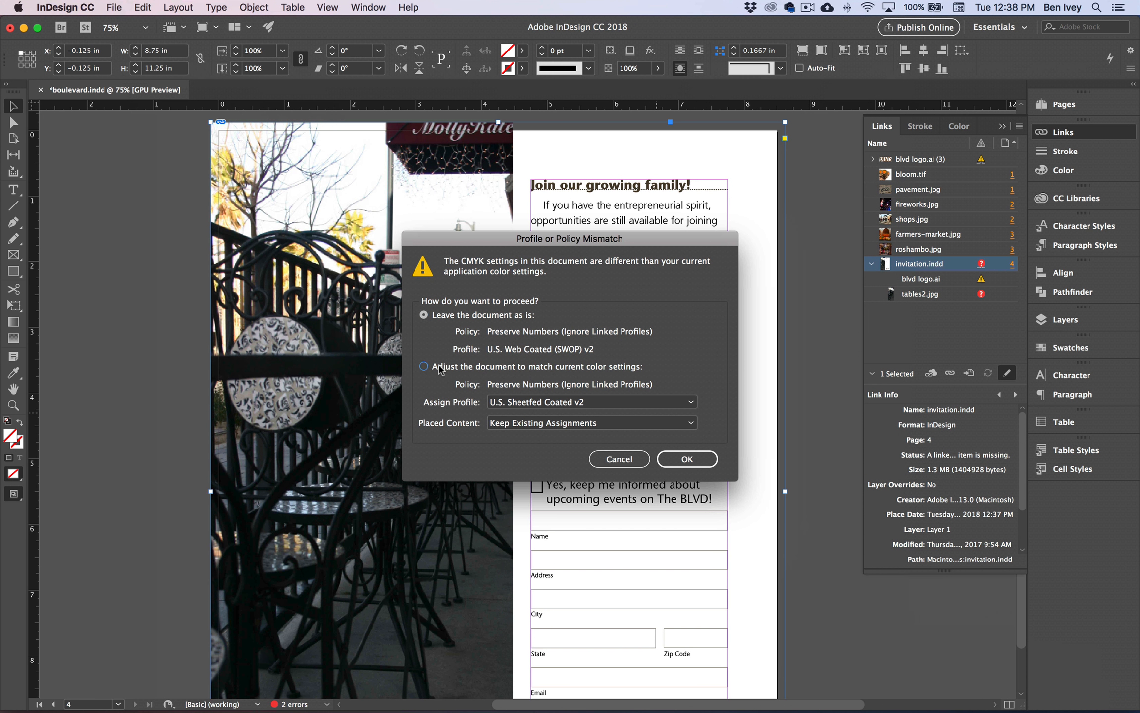
pyautogui.click(700, 460)
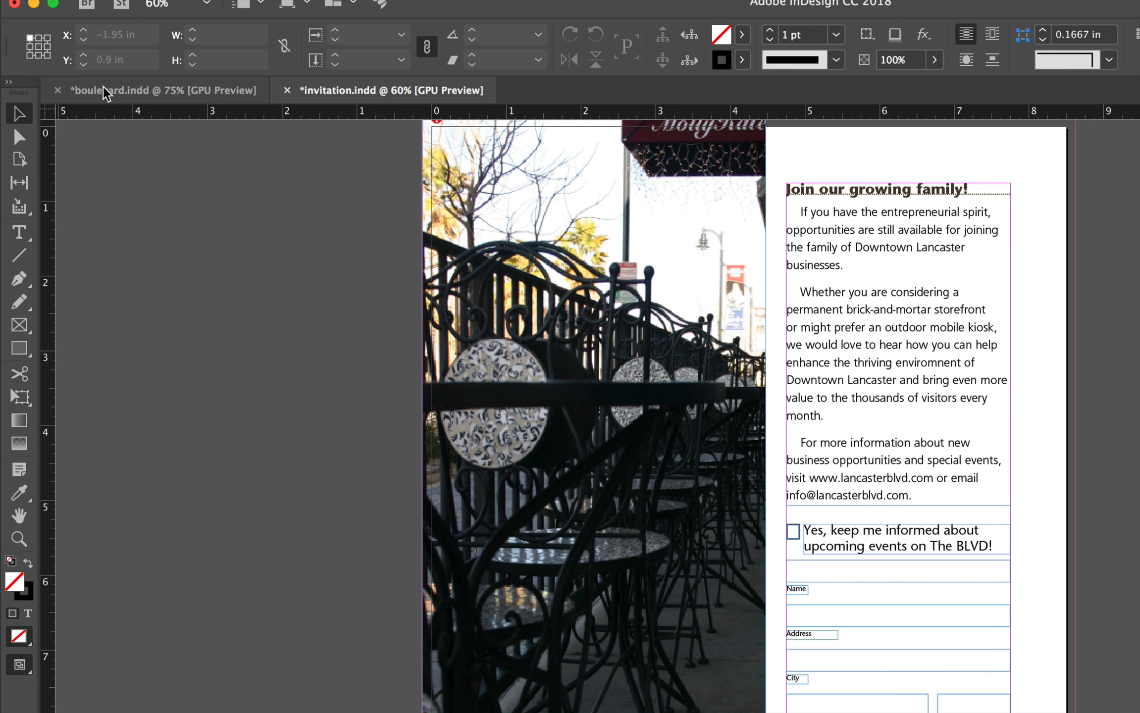
# Step: Save the invitation.indd document
pyautogui.hscroll(5, 396, 197)
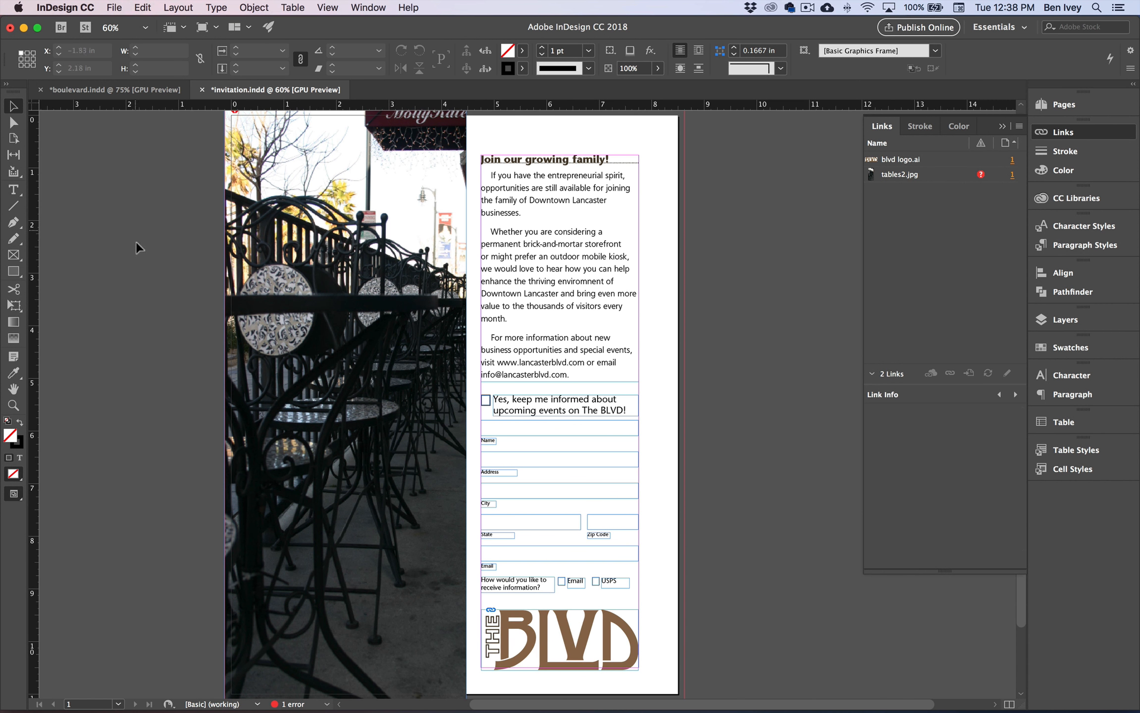
pyautogui.click(117, 6)
pyautogui.click(142, 99)
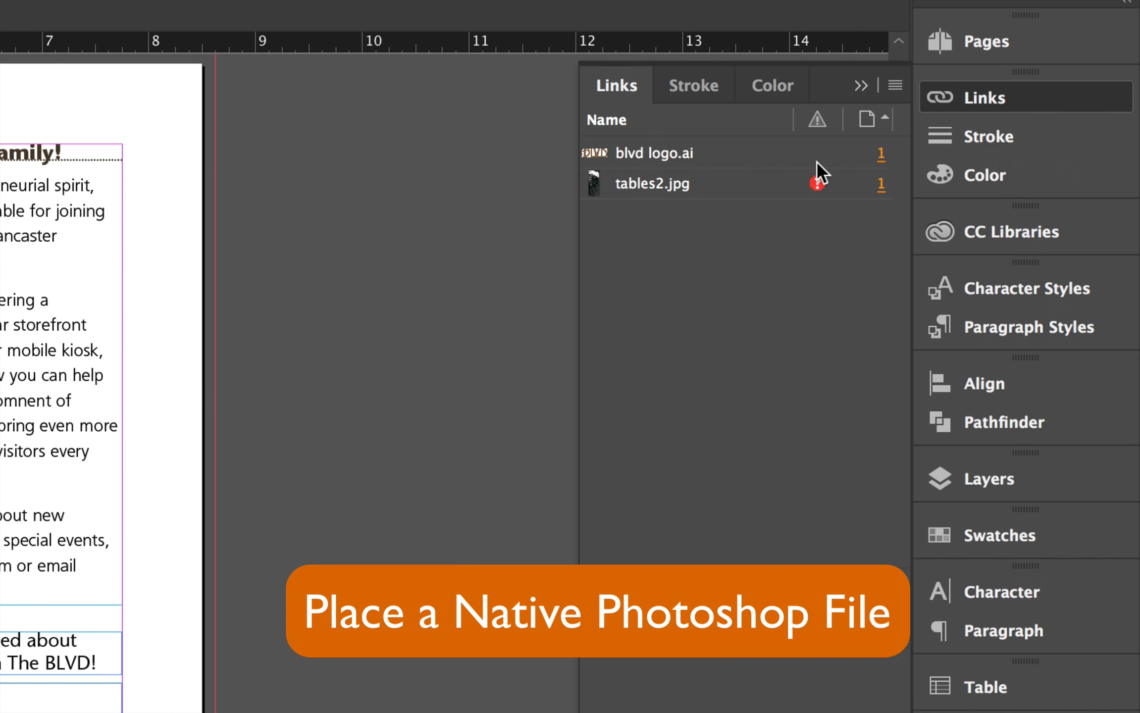
# Step: Relink the missing tables2.jpg to montage.psd from the Links folder, importing it with Keep Layer Visibility Overrides
pyautogui.click(657, 186)
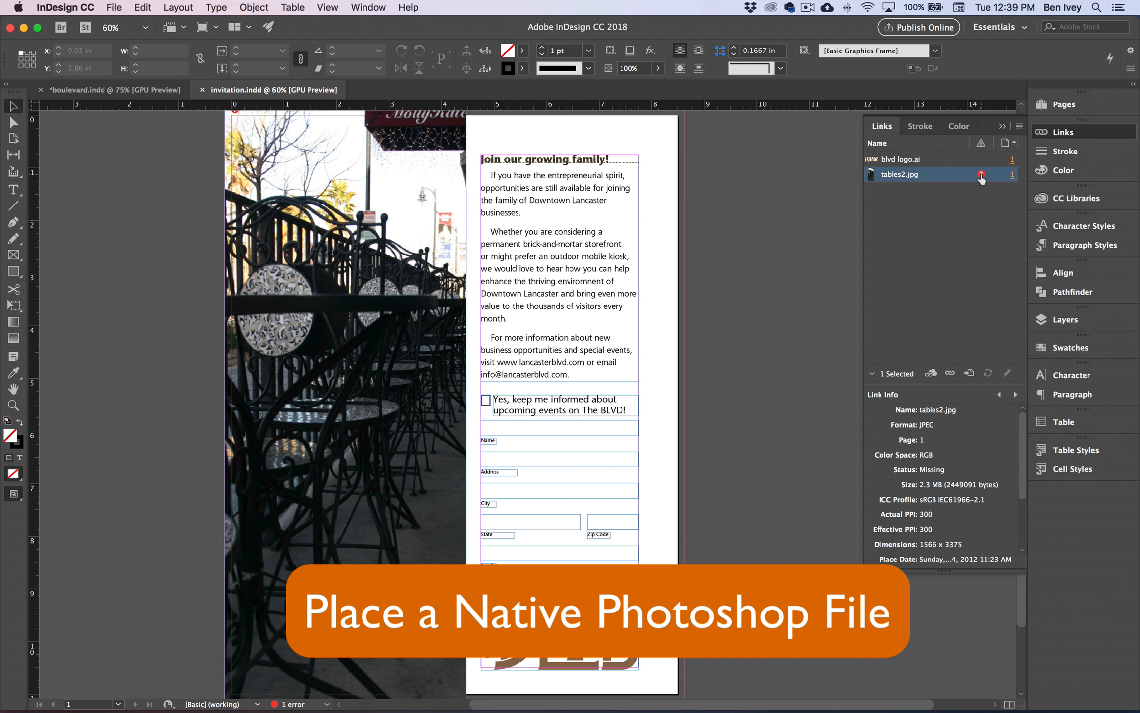
pyautogui.click(980, 175)
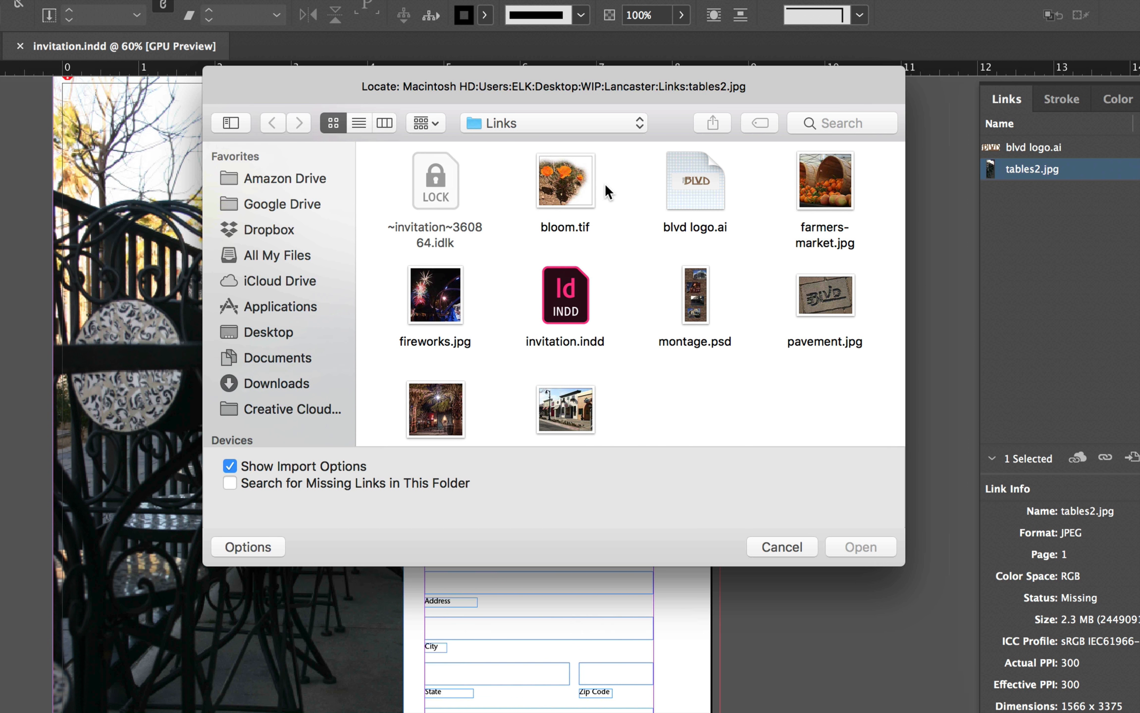
pyautogui.click(698, 298)
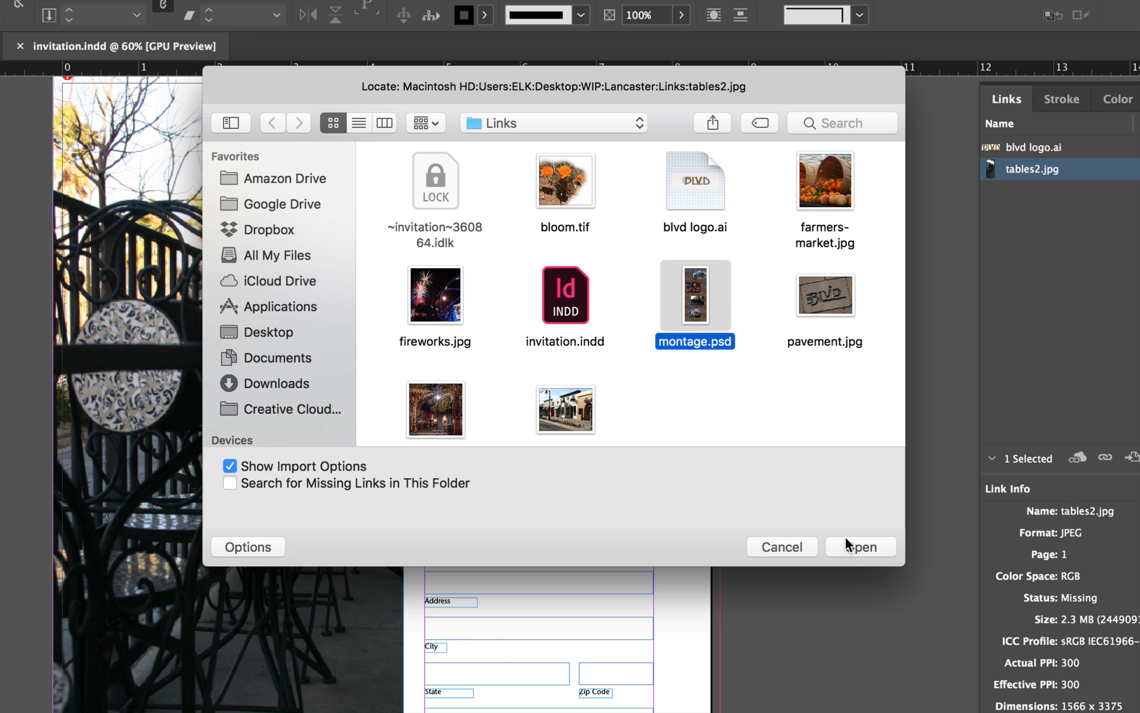
pyautogui.click(877, 550)
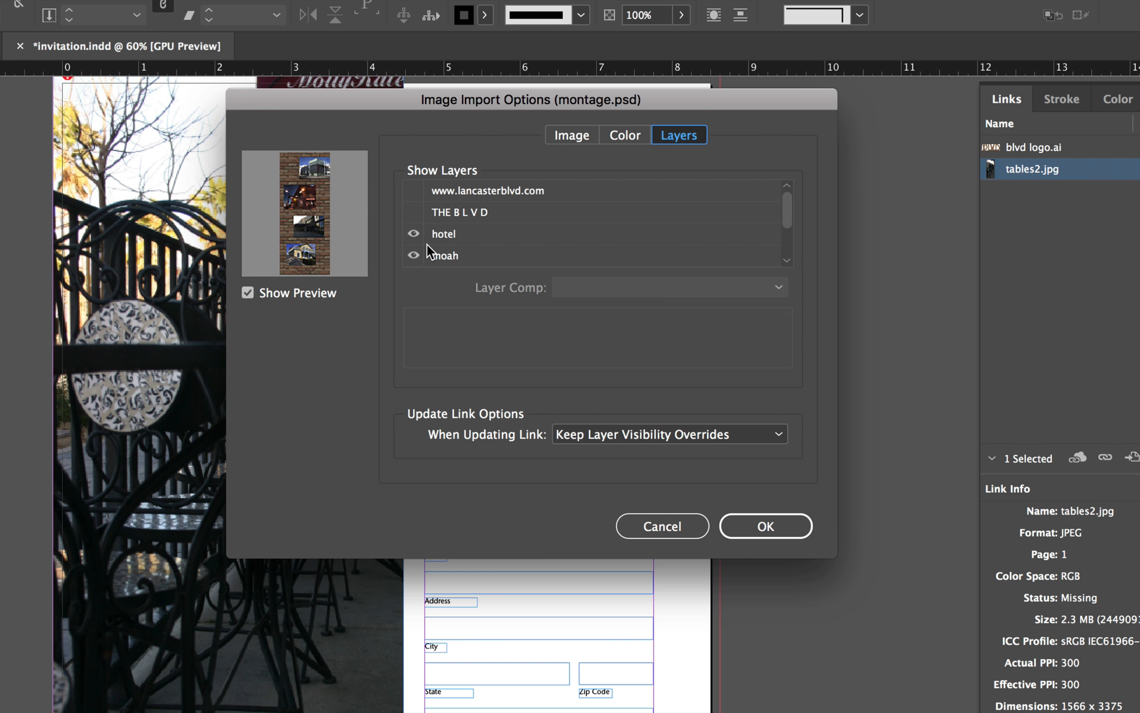
pyautogui.click(769, 526)
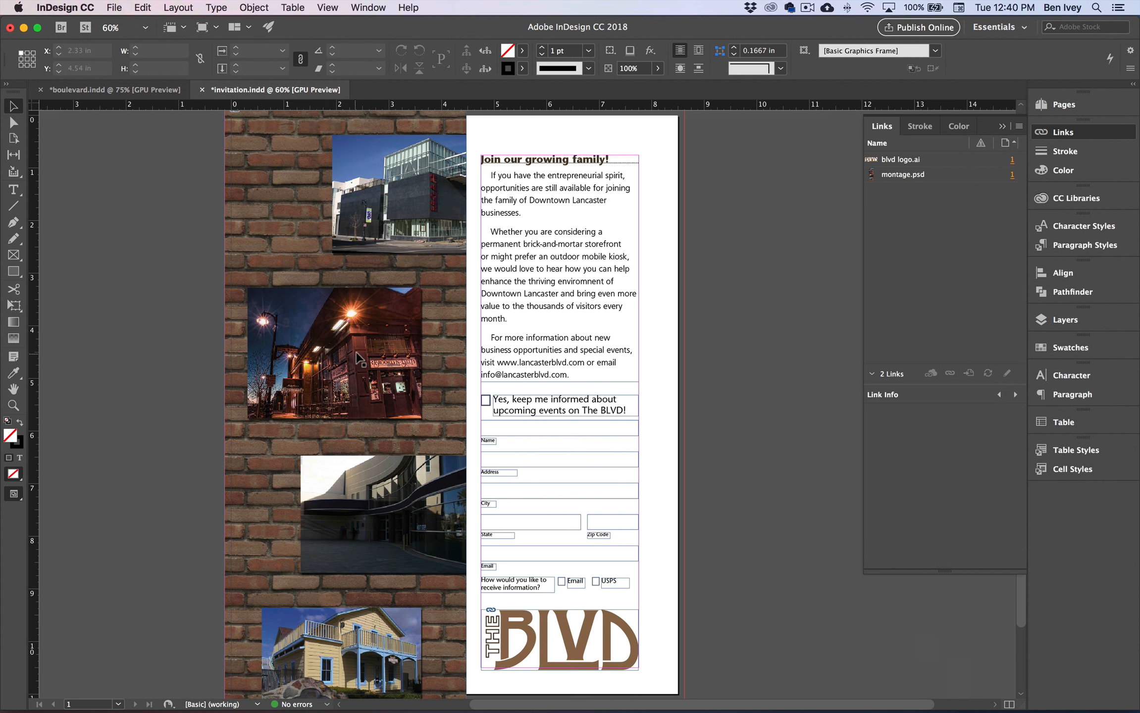
# Step: Select the montage image inside its frame and set its horizontal and vertical scale to 100%
pyautogui.click(333, 349)
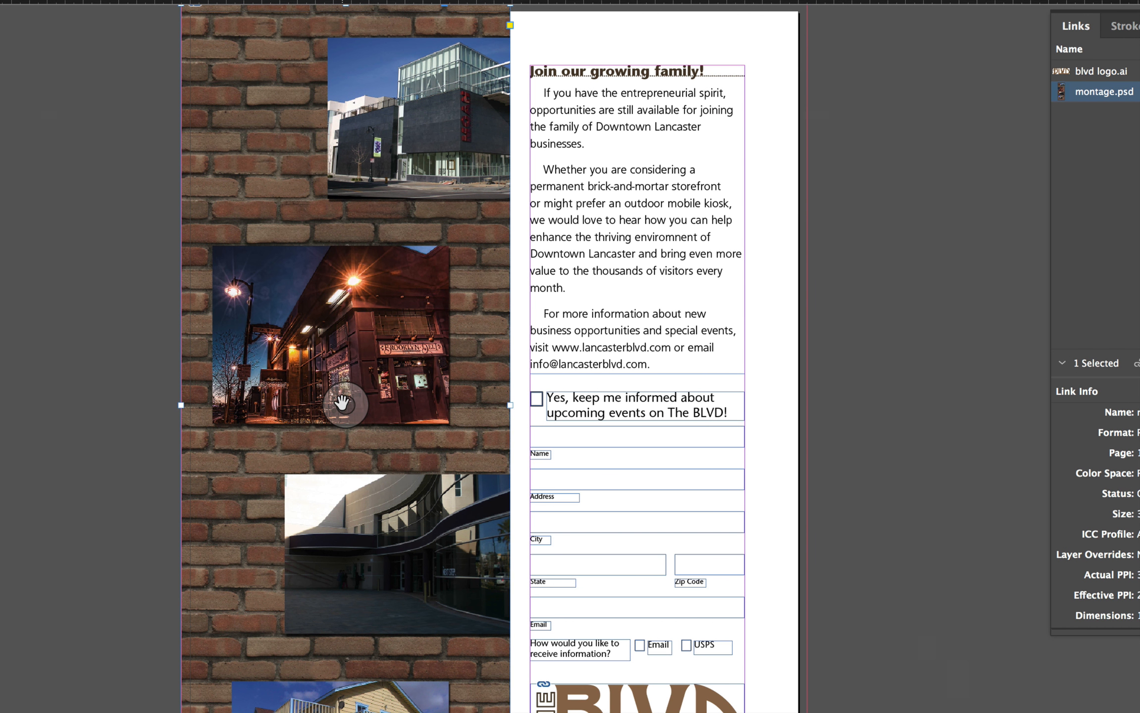
pyautogui.click(343, 403)
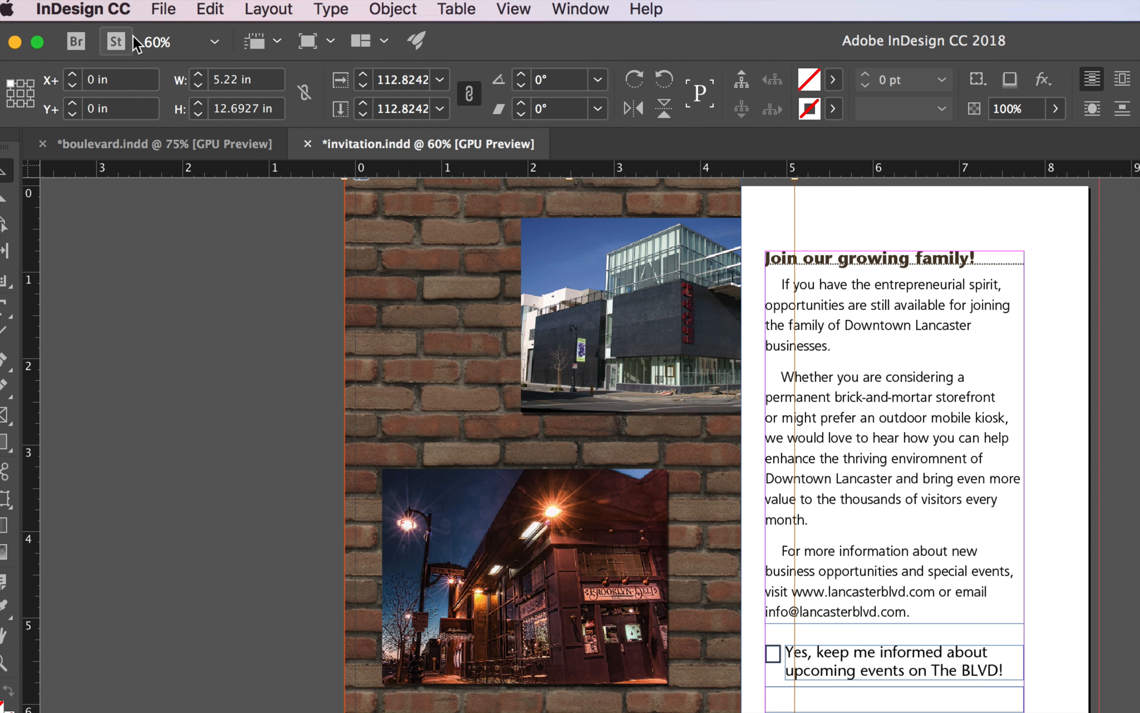
pyautogui.click(359, 71)
pyautogui.doubleClick(394, 79)
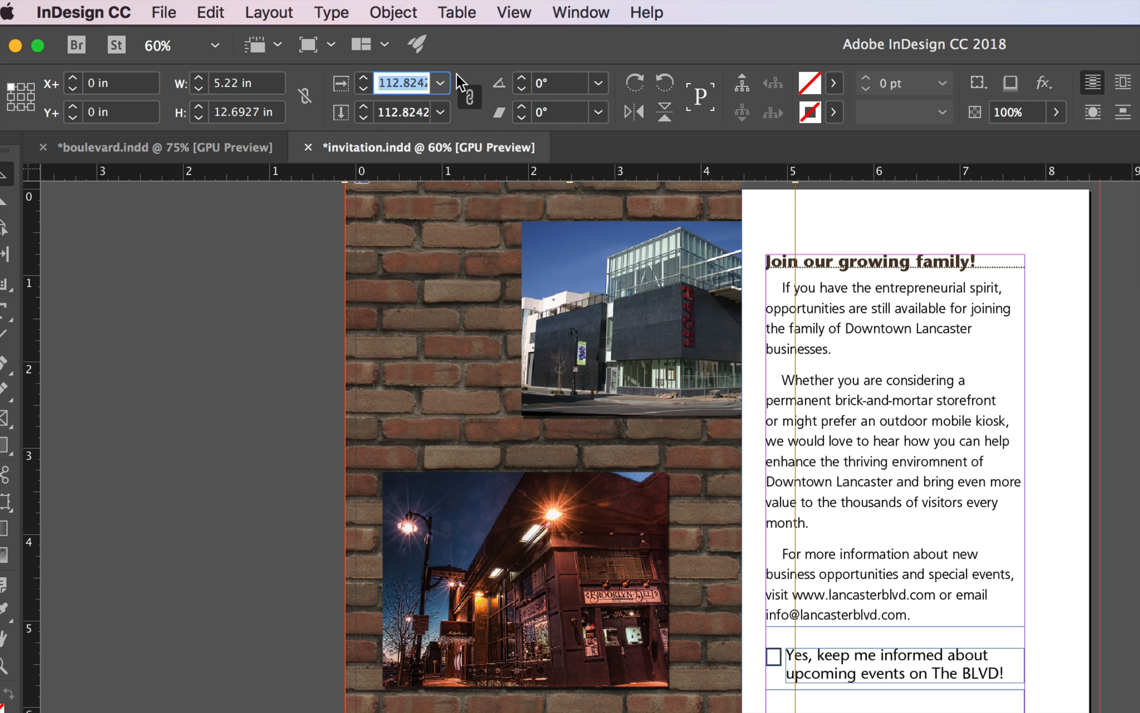
pyautogui.write('100')
pyautogui.press('Tab')
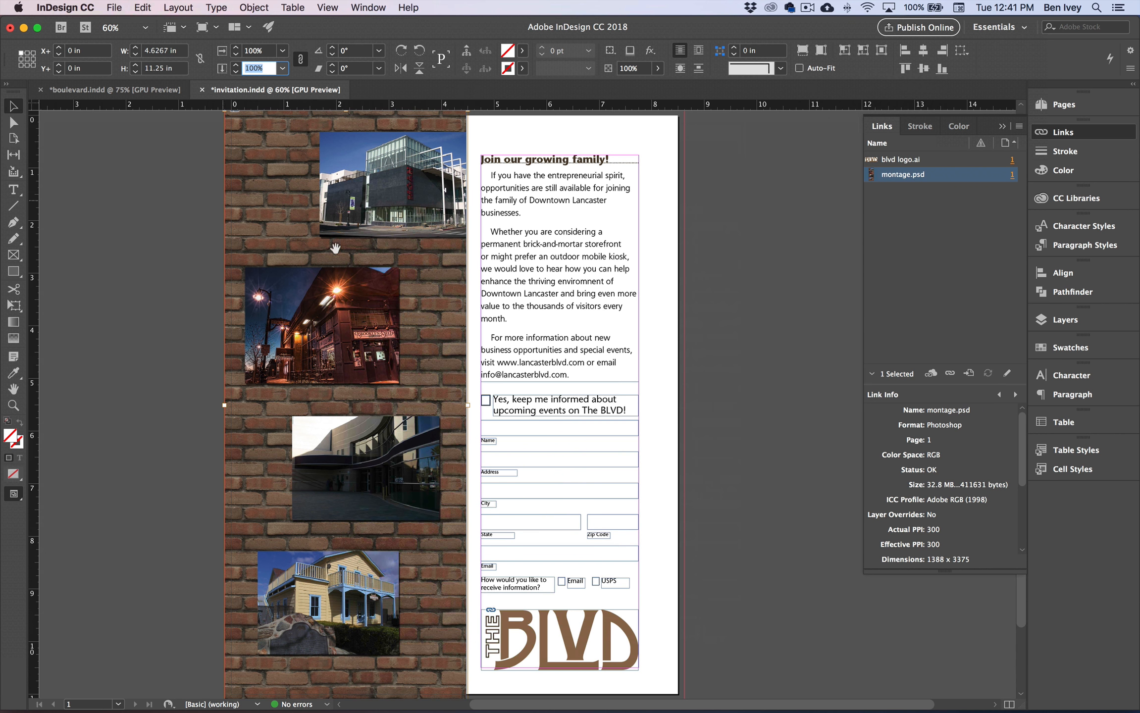
# Step: Open the placed montage image for editing in Adobe Photoshop CC 2018
pyautogui.rightClick(274, 234)
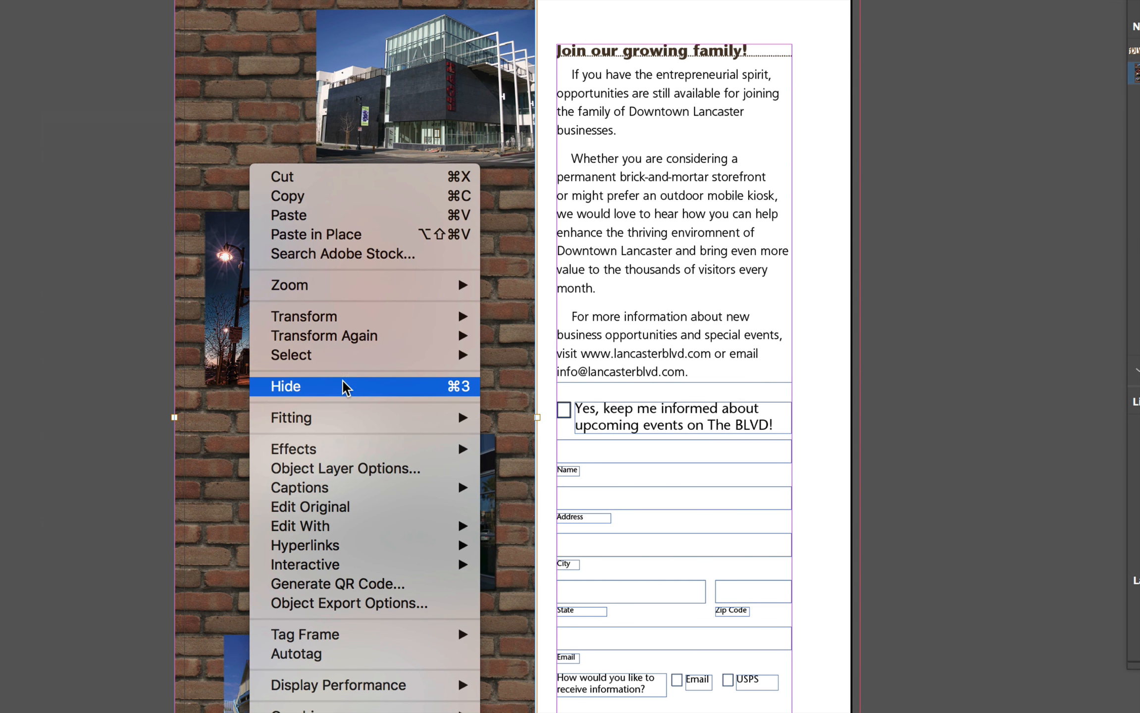
pyautogui.moveTo(381, 526)
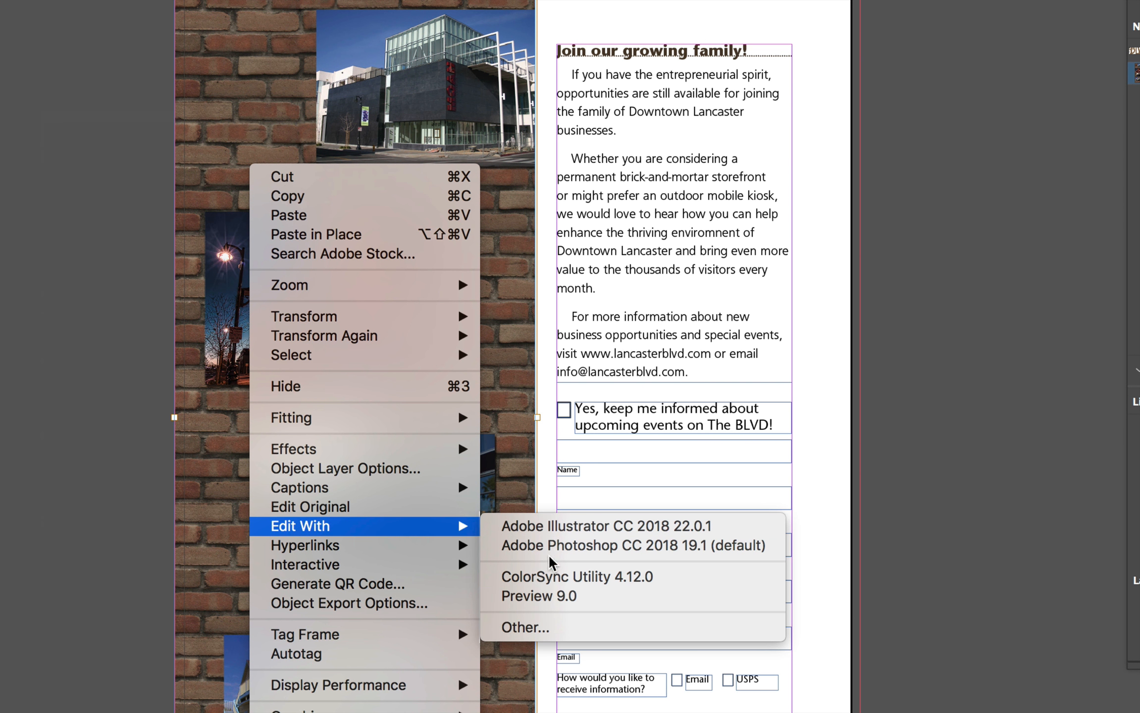
pyautogui.click(581, 549)
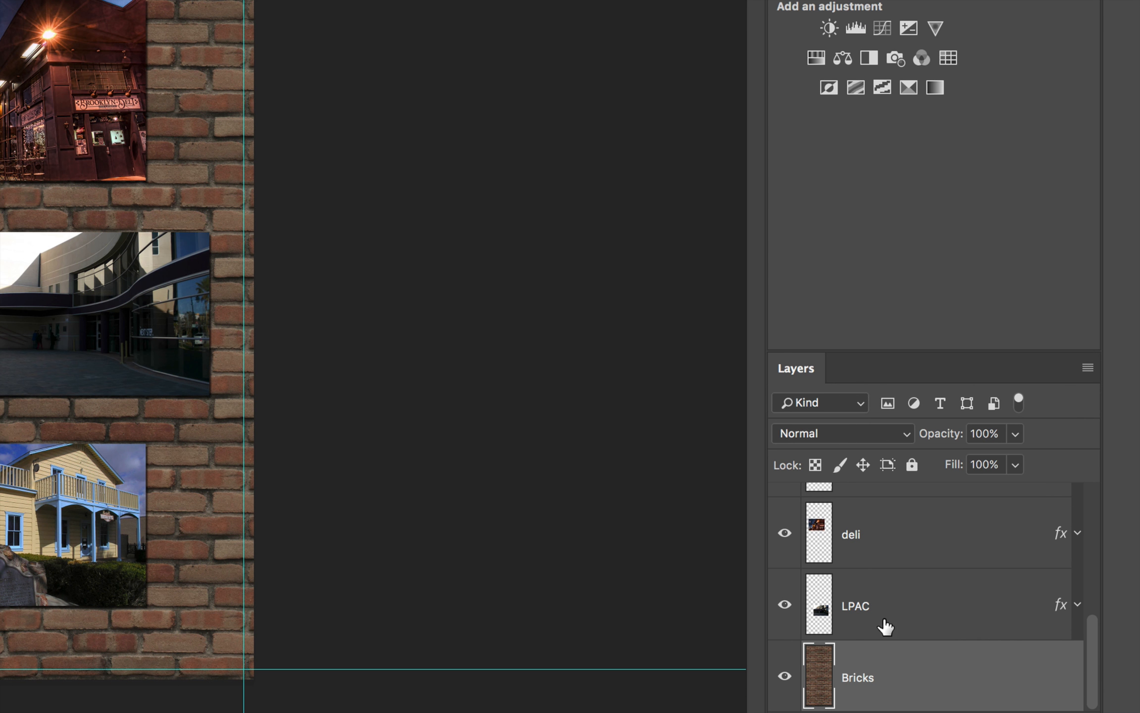
pyautogui.moveTo(1094, 638); pyautogui.dragTo(1093, 518)
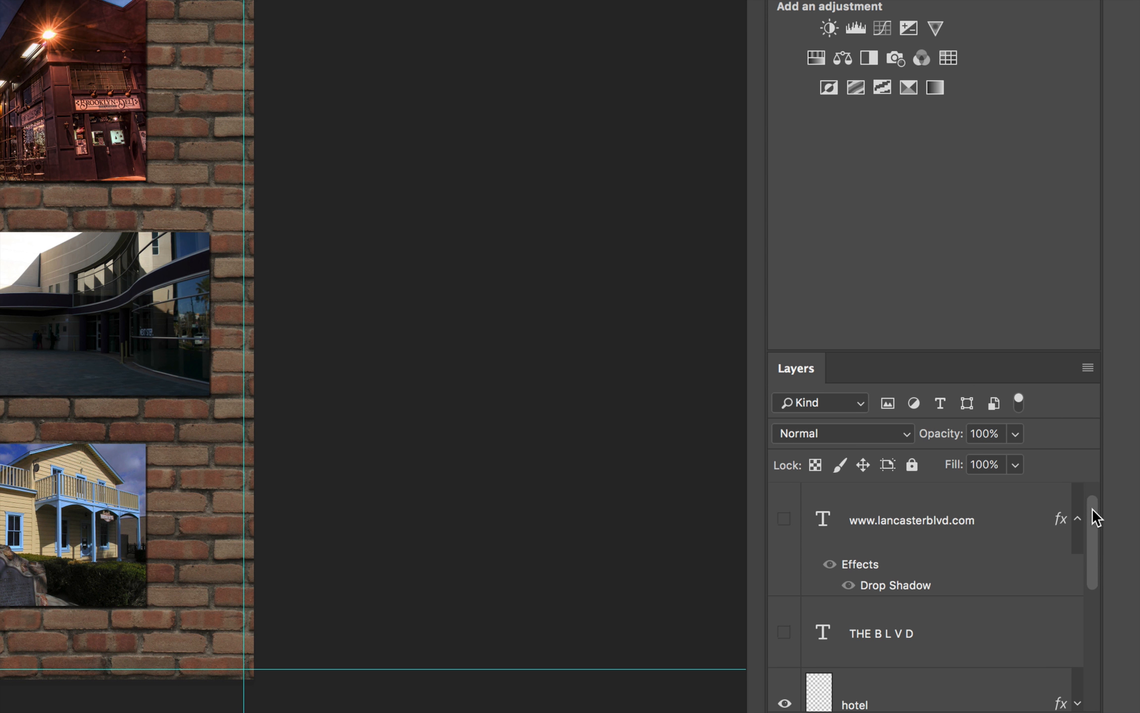
pyautogui.click(784, 635)
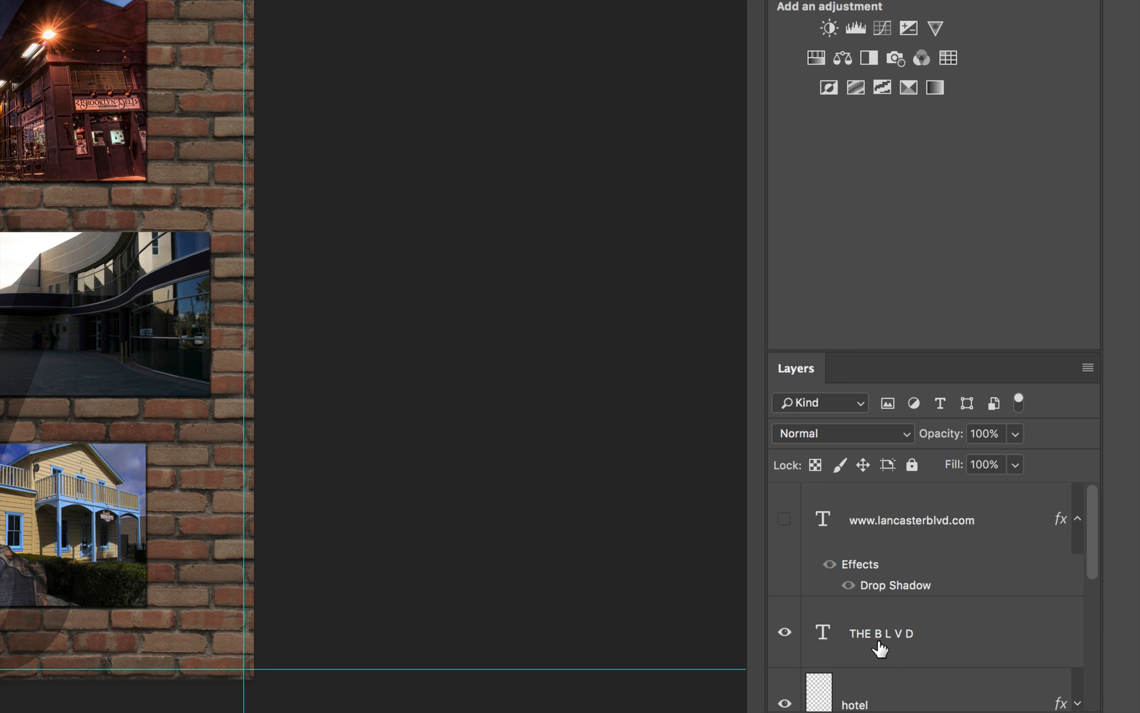
pyautogui.click(783, 522)
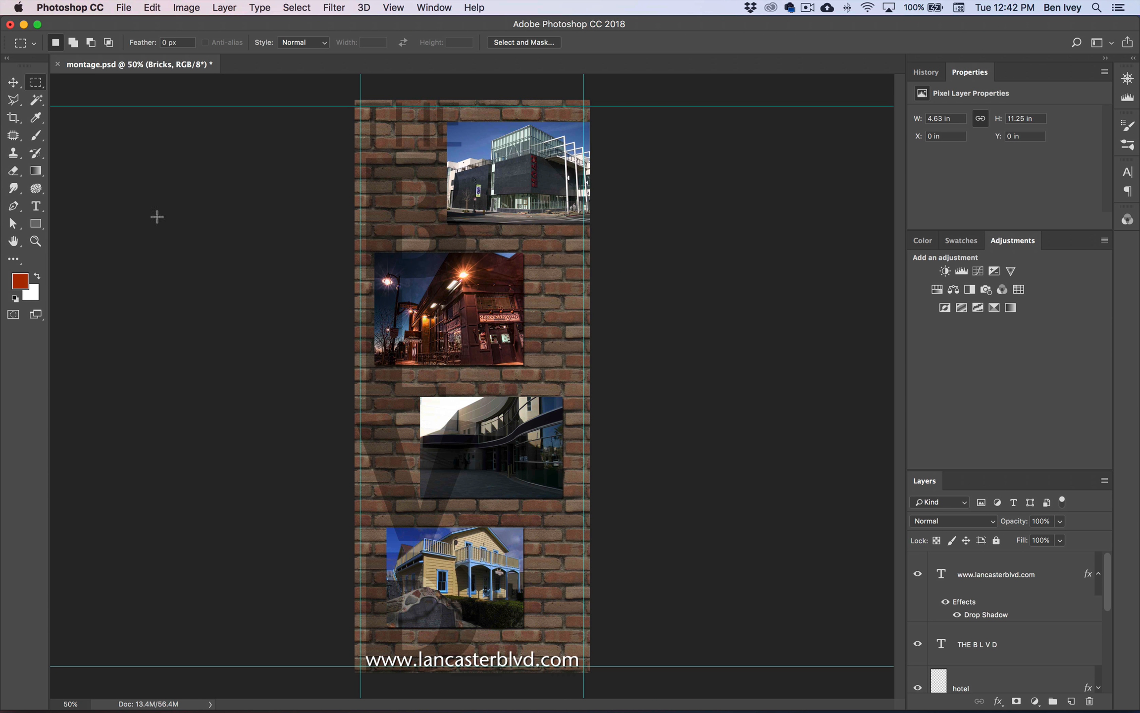
pyautogui.click(13, 82)
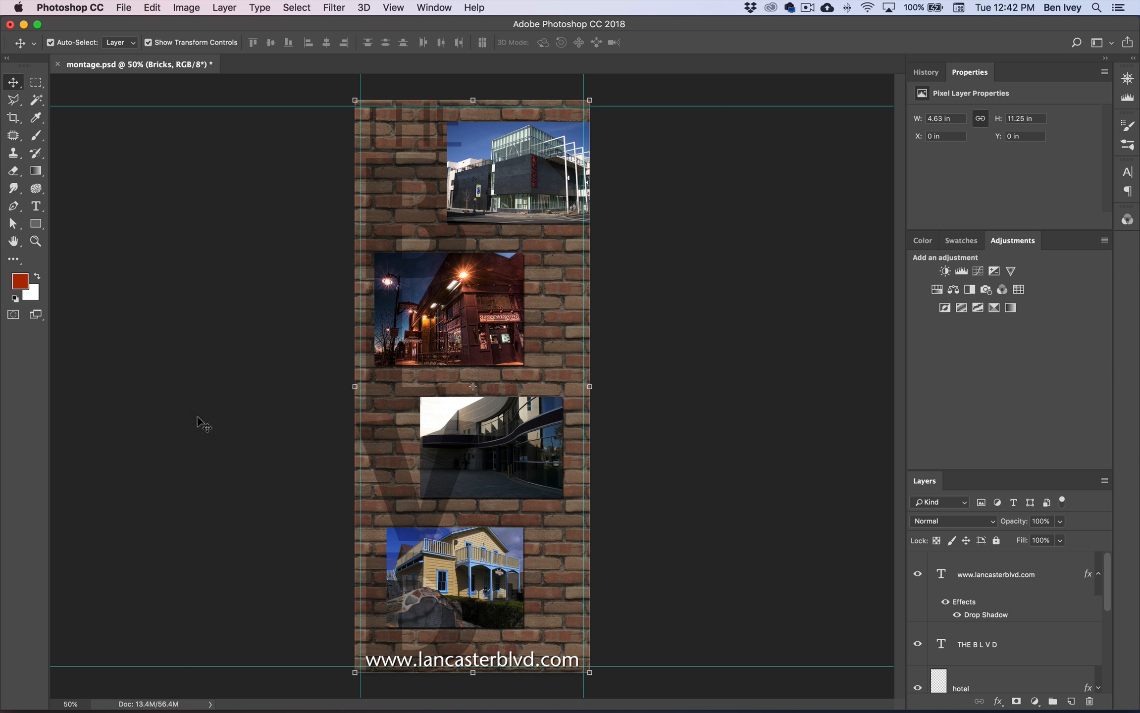
pyautogui.click(1024, 577)
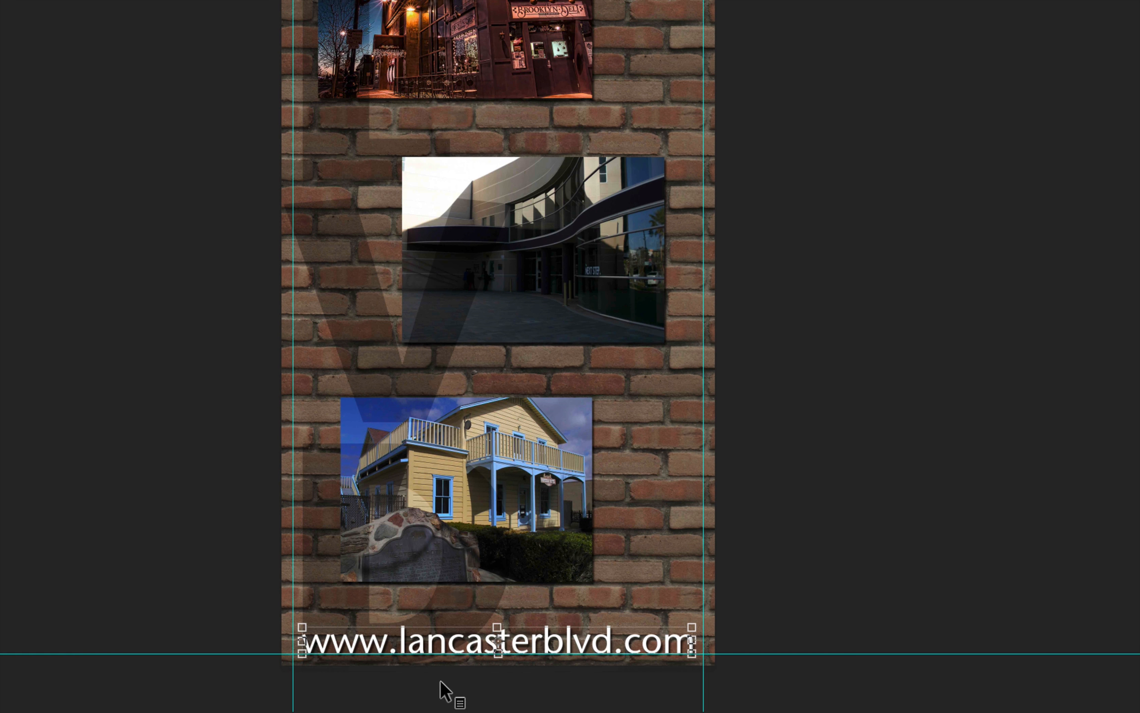
pyautogui.moveTo(454, 647); pyautogui.dragTo(454, 633)
pyautogui.press('Left')
pyautogui.press('Left')
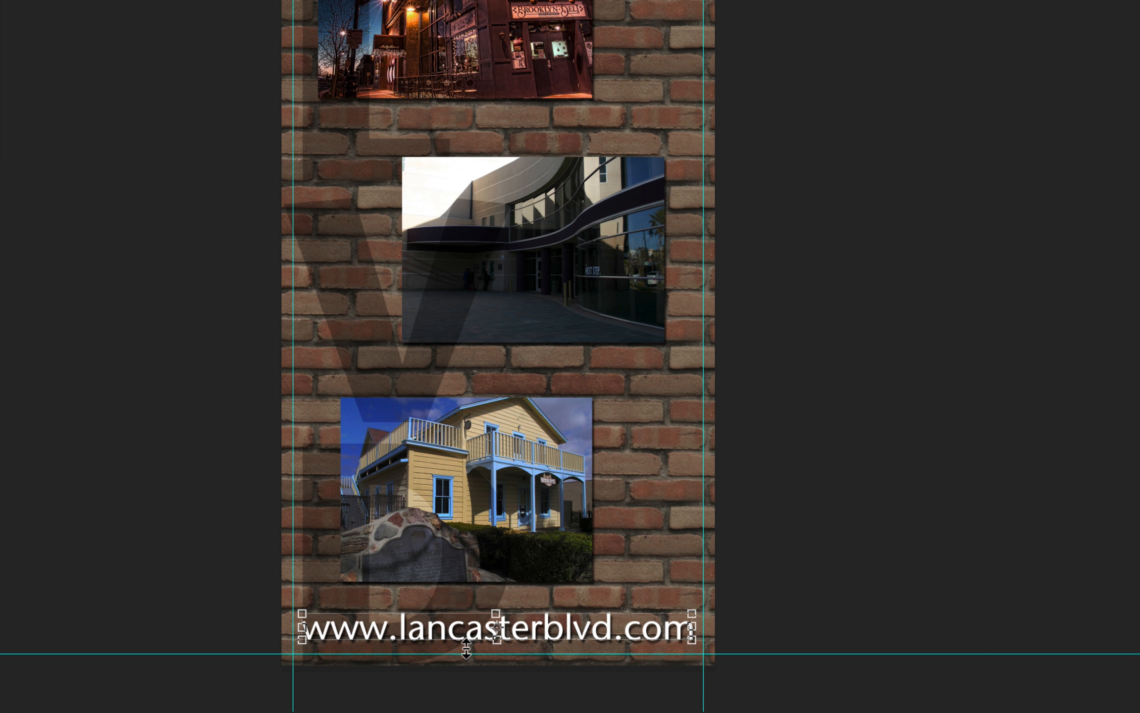
pyautogui.moveTo(411, 634); pyautogui.dragTo(420, 634)
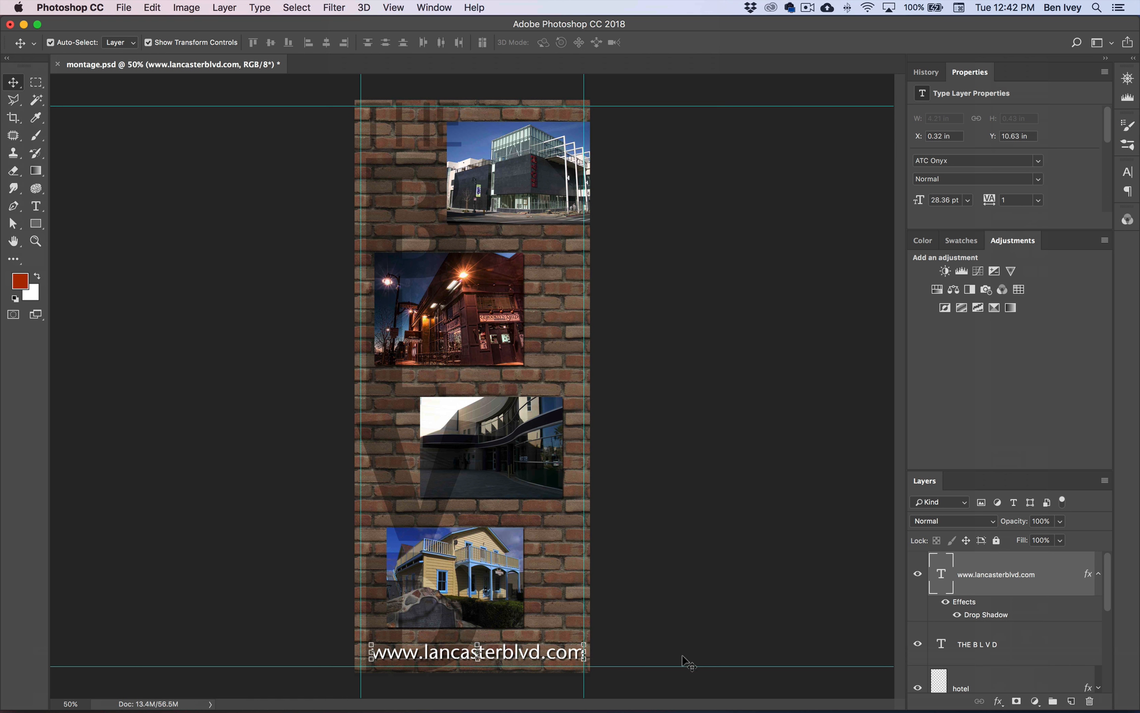
pyautogui.click(686, 670)
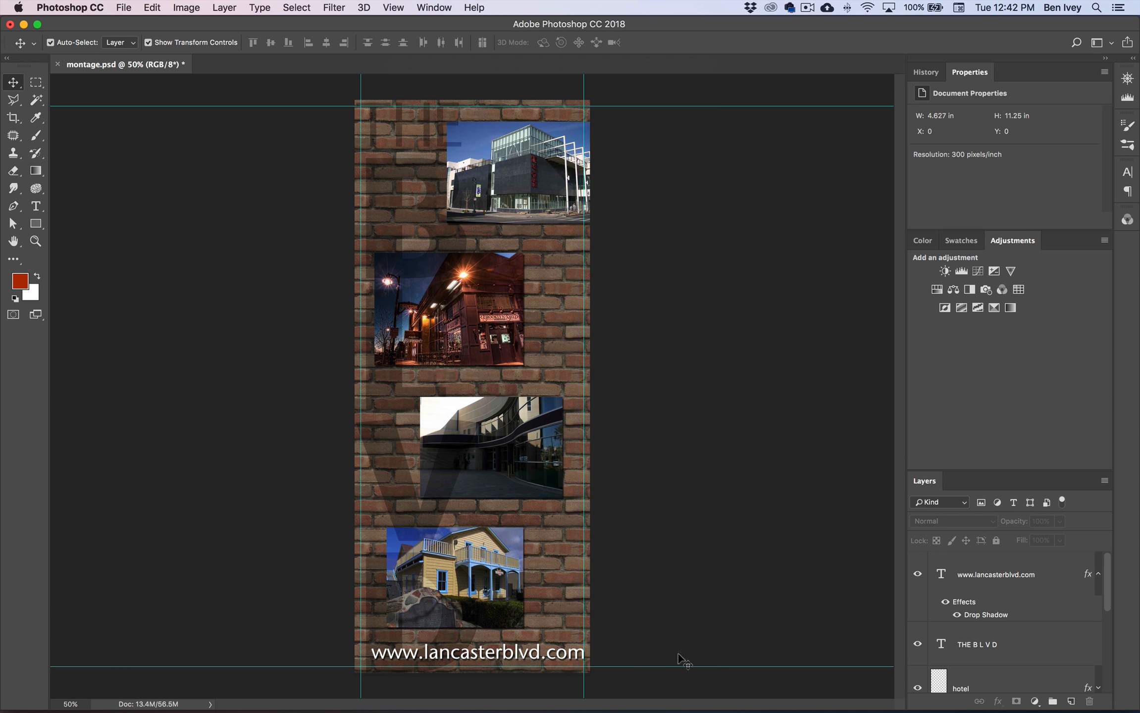
# Step: Save and close montage.psd, and return to invitation.indd in InDesign with the image deselected
pyautogui.click(124, 6)
pyautogui.click(149, 134)
pyautogui.click(57, 64)
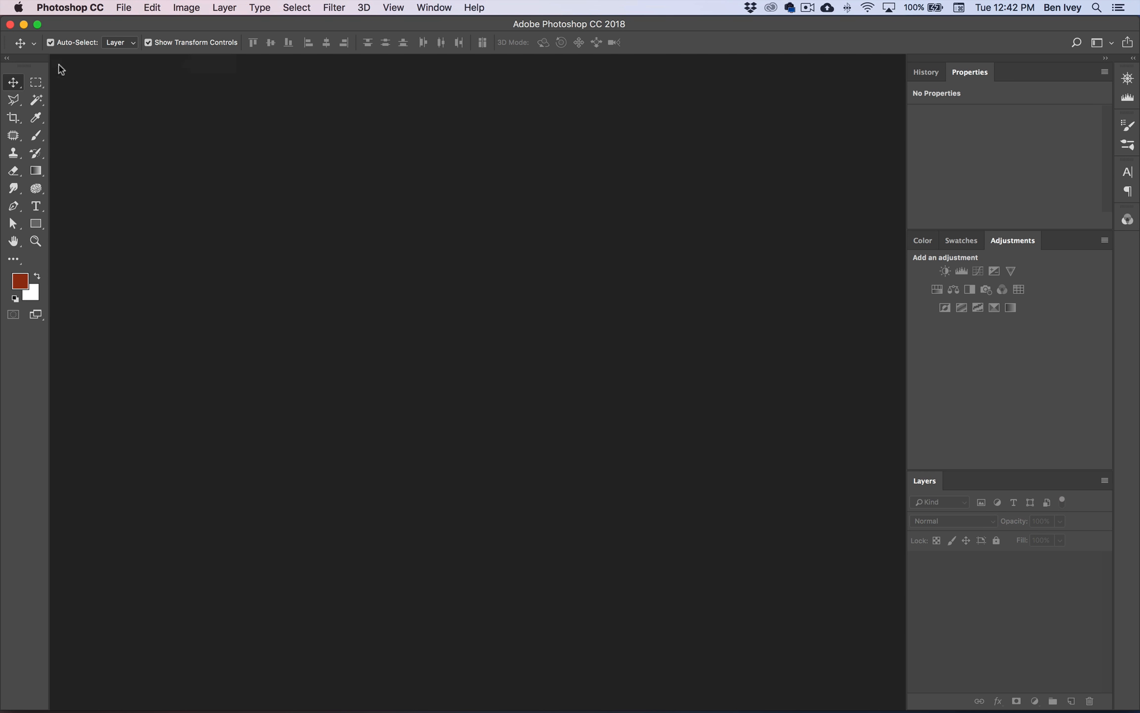
pyautogui.click(24, 26)
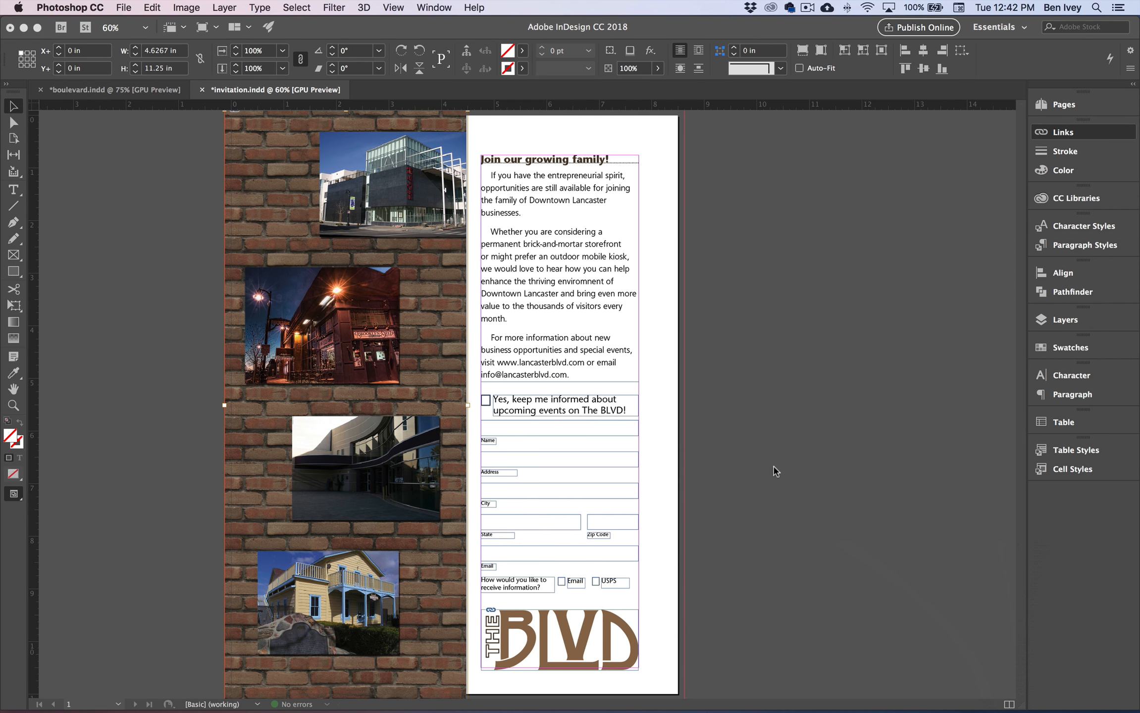
pyautogui.click(200, 317)
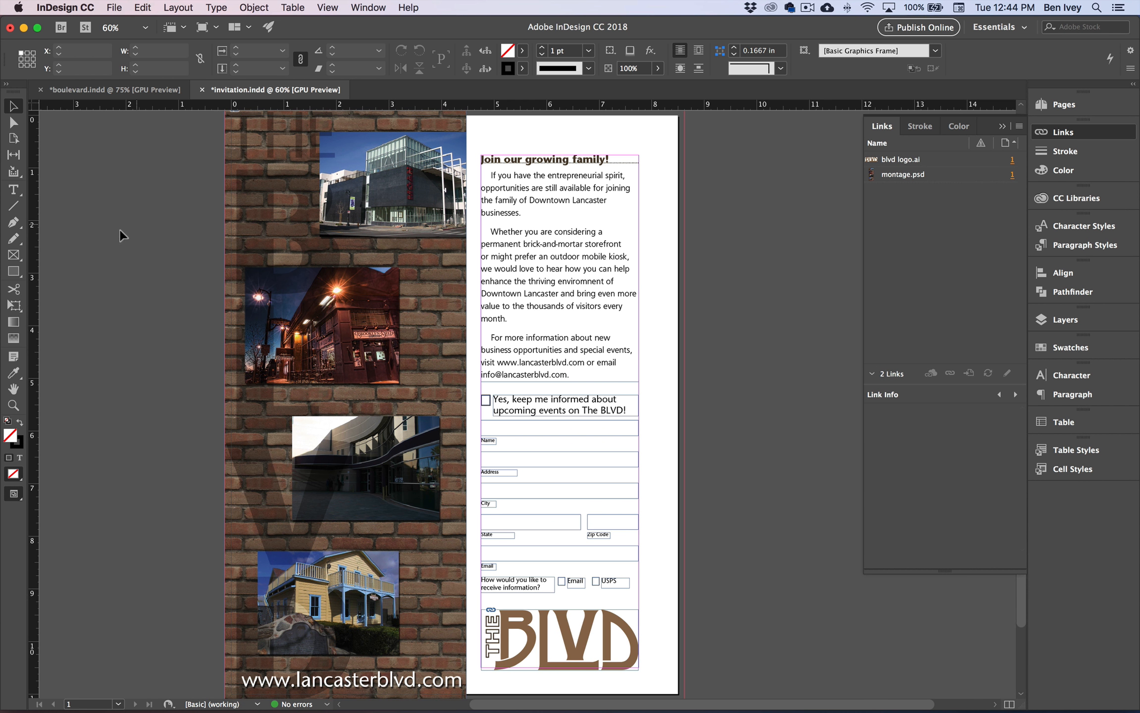
# Step: Close invitation.indd with its changes saved, and save boulevard.indd
pyautogui.click(202, 90)
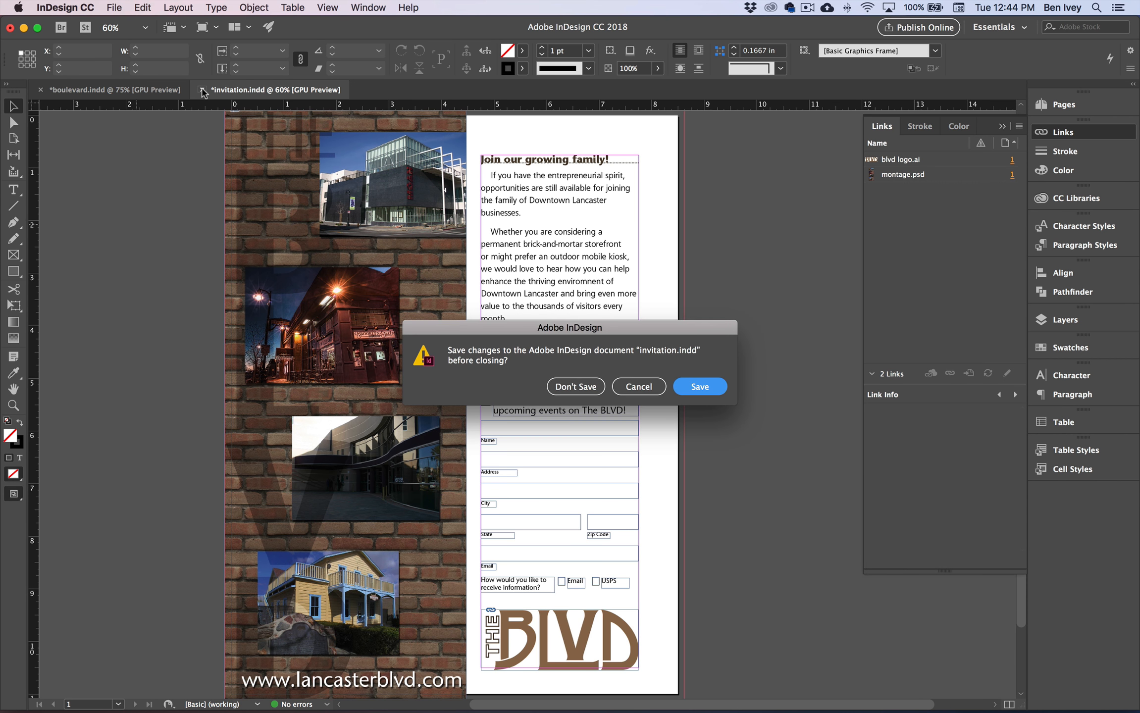
pyautogui.click(709, 391)
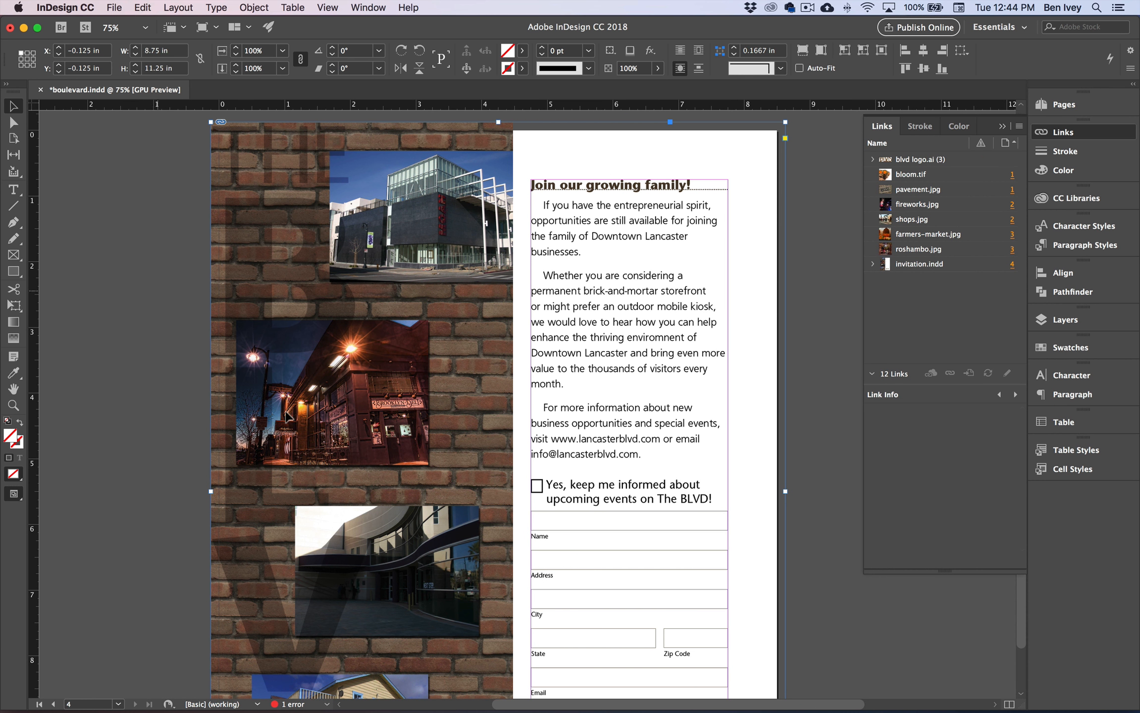
pyautogui.press('super+0')
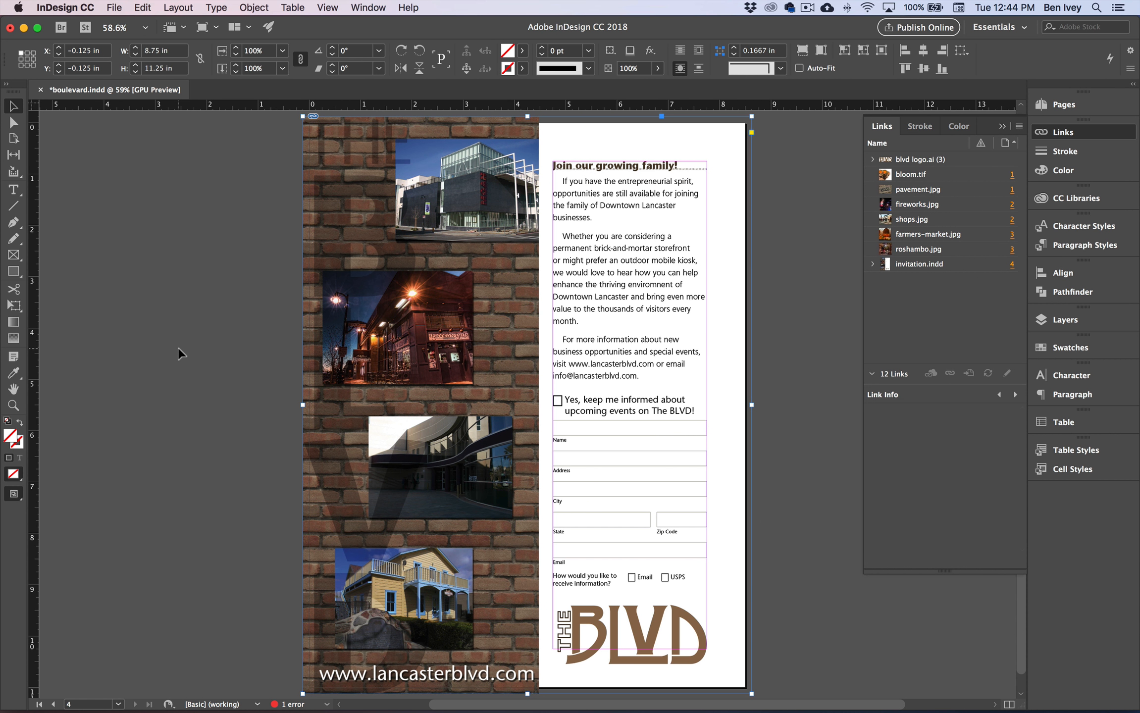
pyautogui.press('super+s')
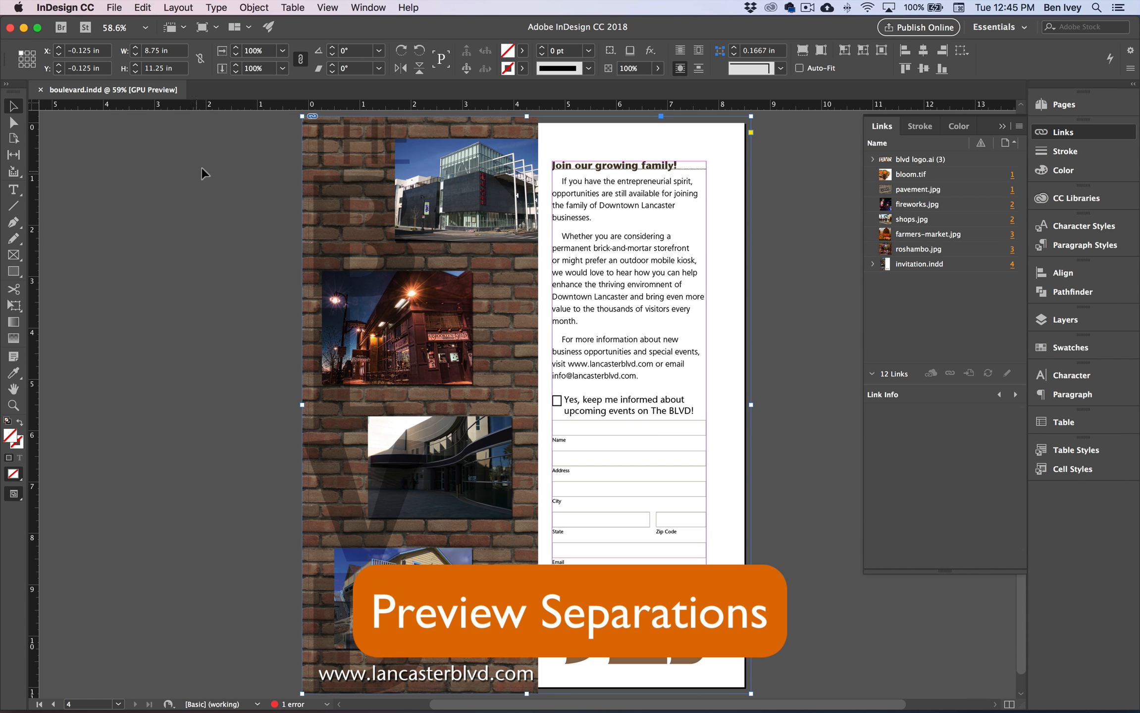
# Step: Open Separations Preview for boulevard.indd and set its view to Separations
pyautogui.click(362, 8)
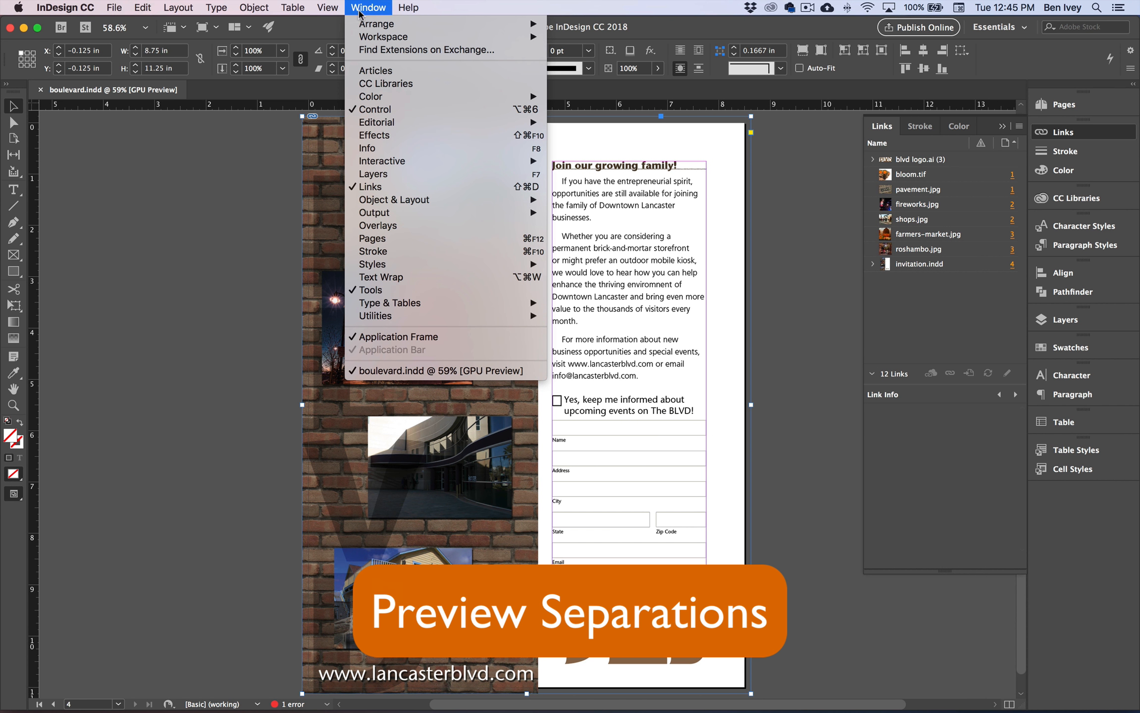
pyautogui.moveTo(425, 213)
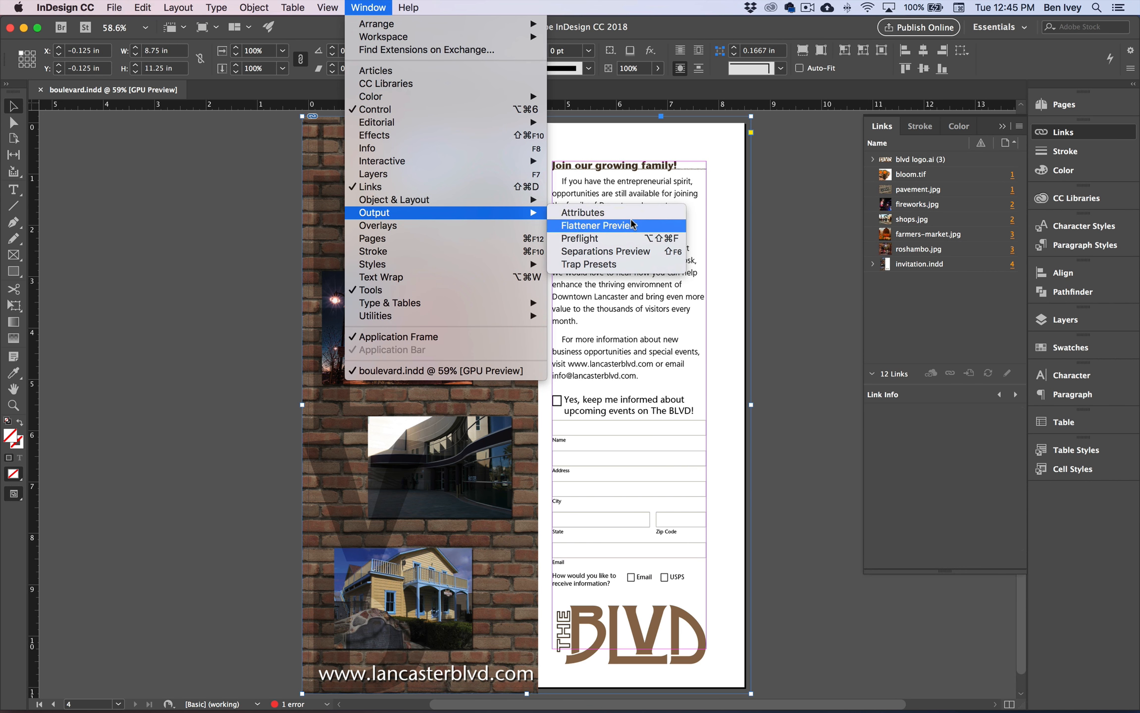
pyautogui.click(653, 251)
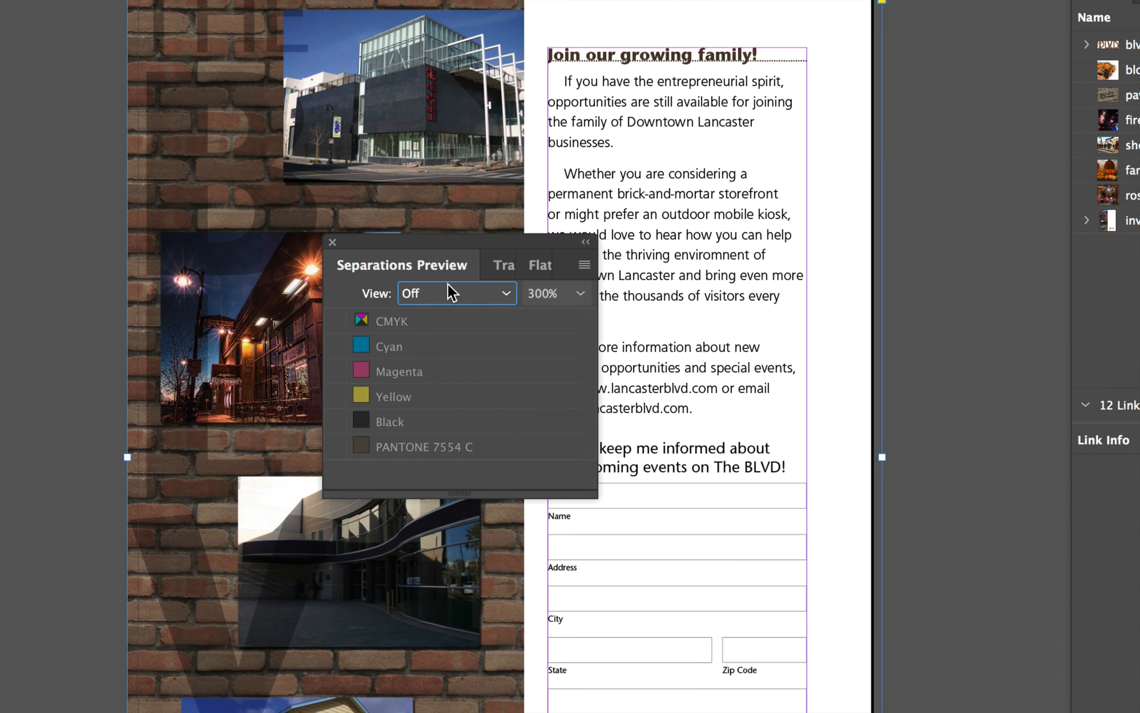
pyautogui.click(494, 304)
pyautogui.click(469, 341)
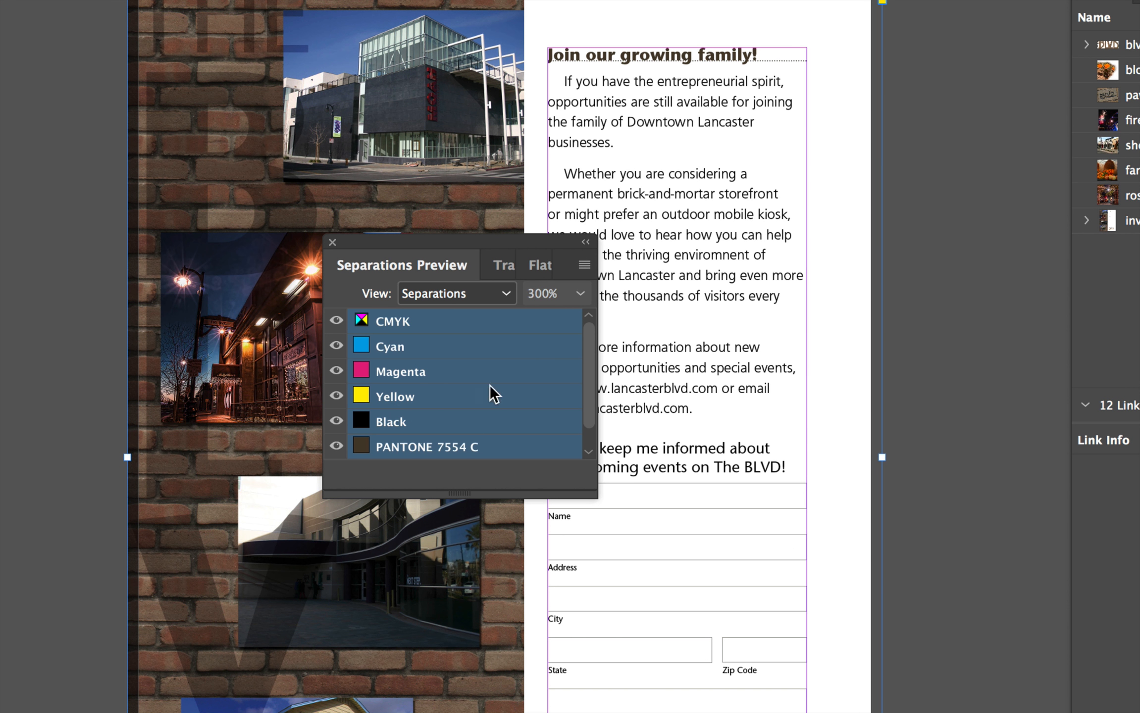
# Step: Isolate the PANTONE 7554 C plate and examine where that ink is used across the newsletter pages
pyautogui.click(421, 444)
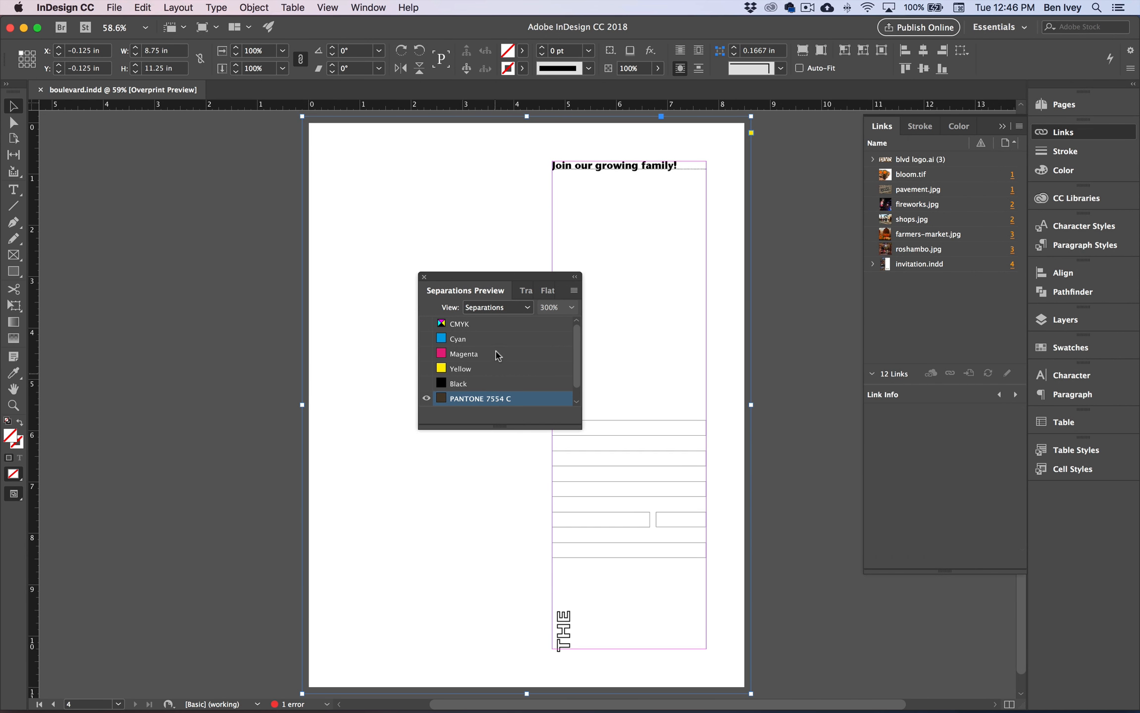
pyautogui.moveTo(509, 282); pyautogui.dragTo(235, 273)
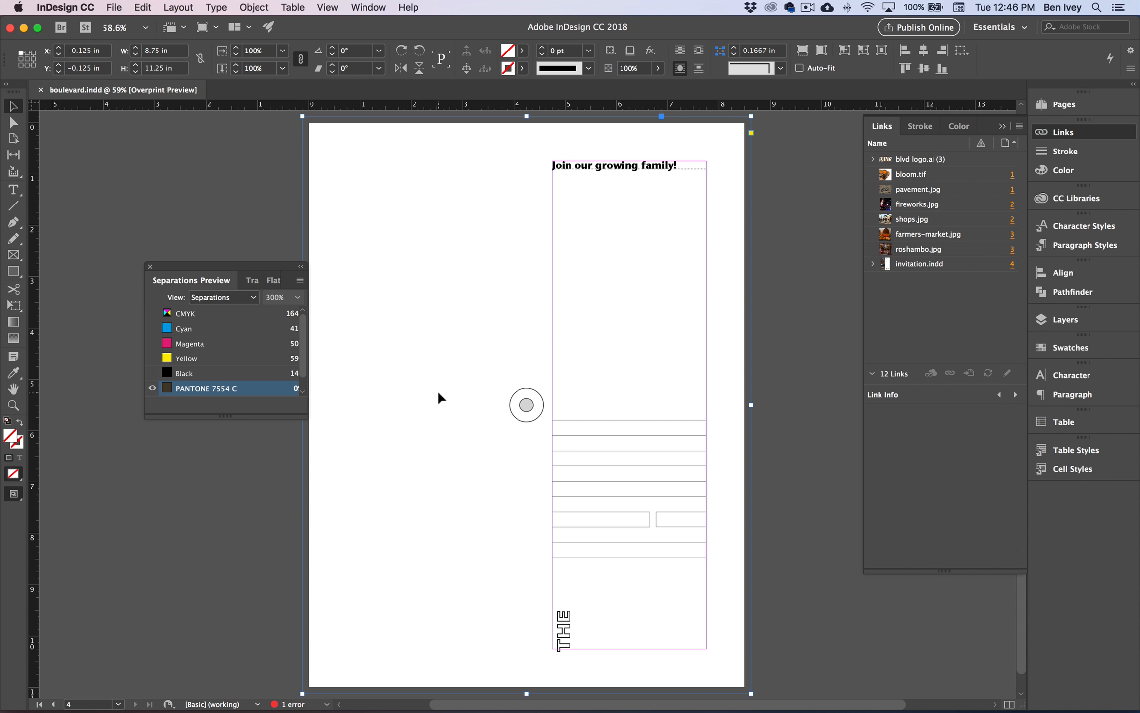
pyautogui.scroll(15, 437, 391)
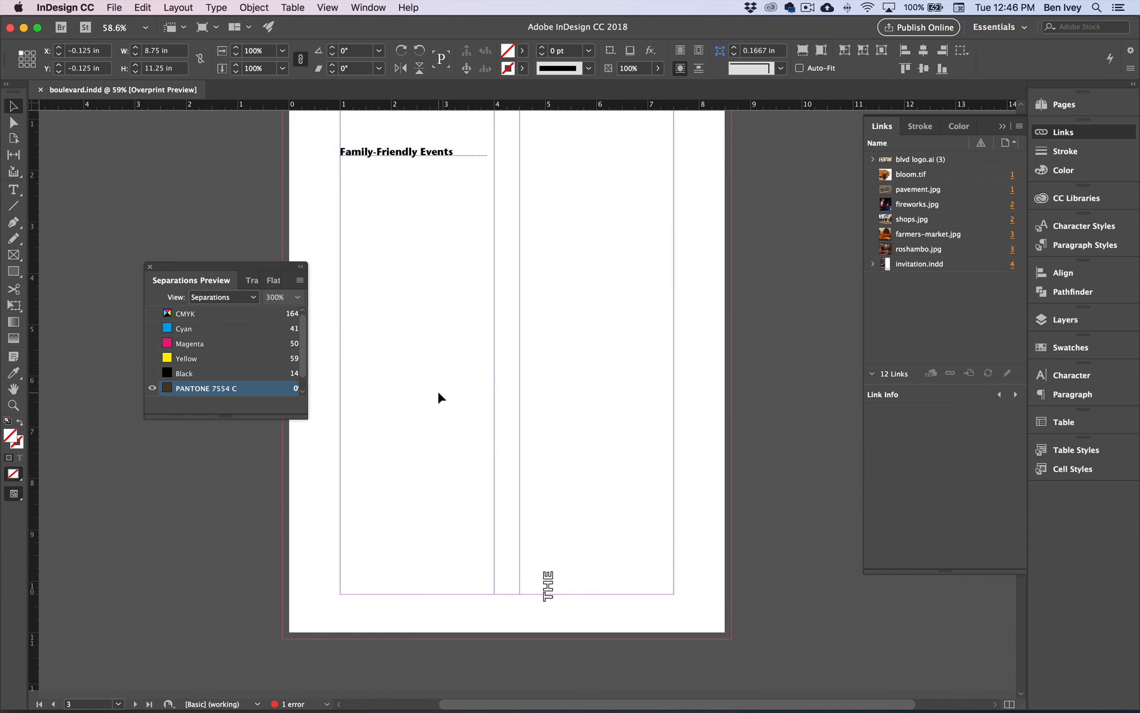
pyautogui.scroll(20, 445, 395)
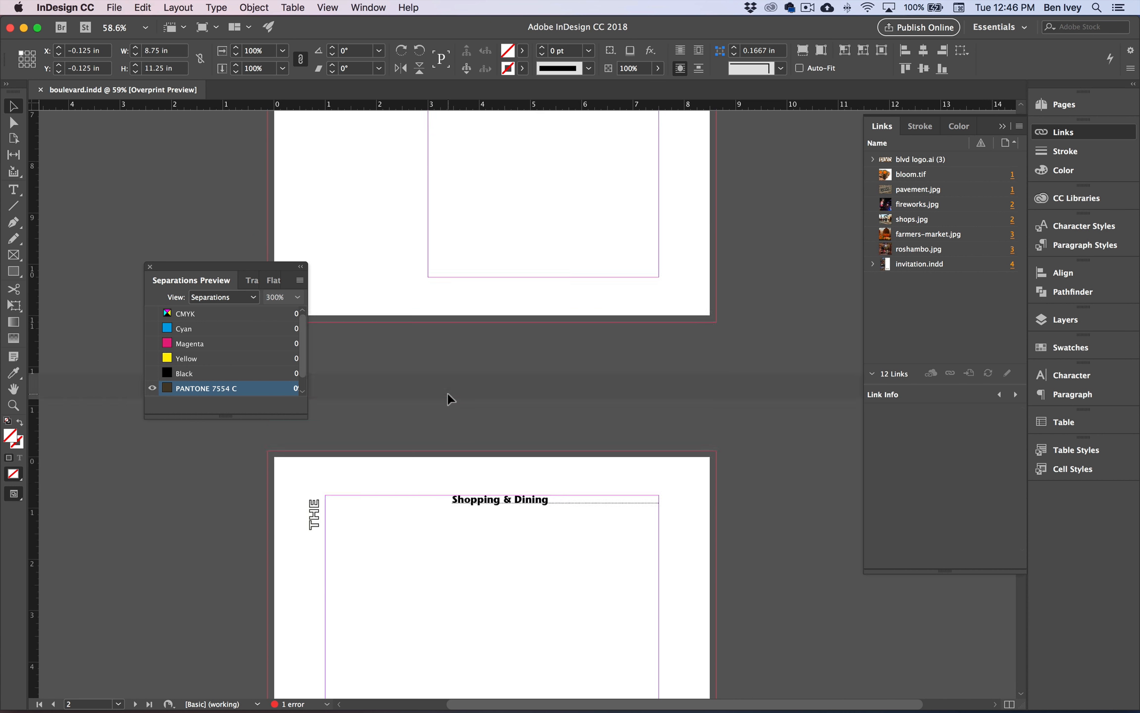
pyautogui.scroll(5, 448, 391)
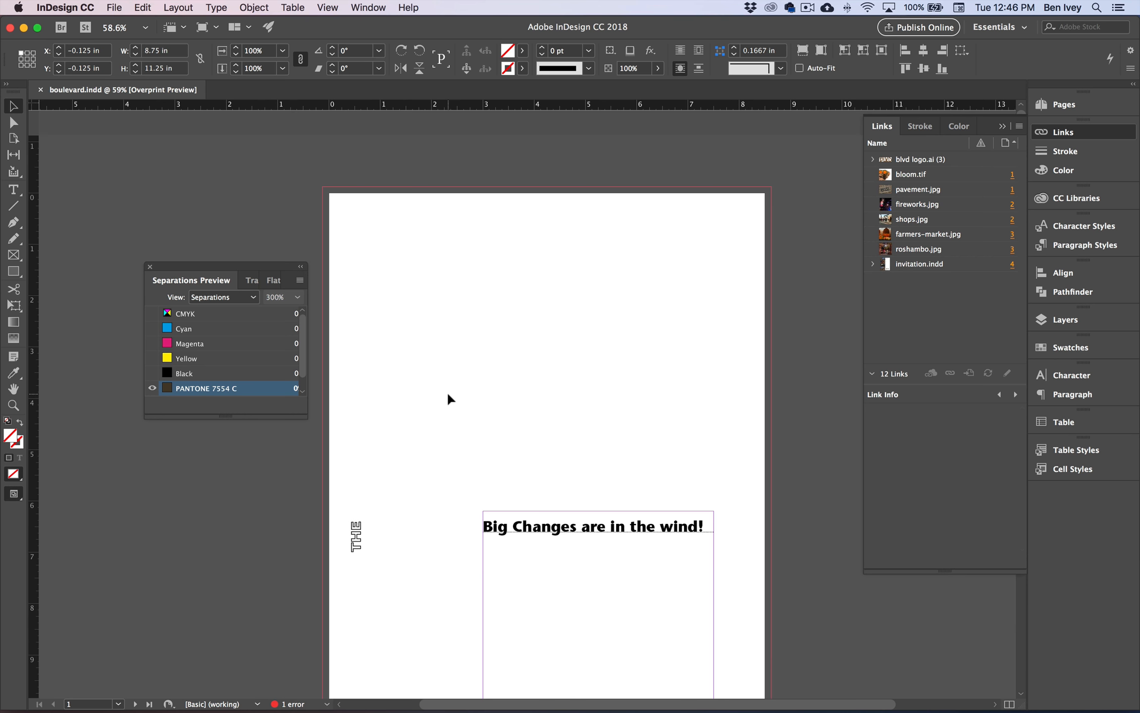
pyautogui.scroll(-4, 447, 394)
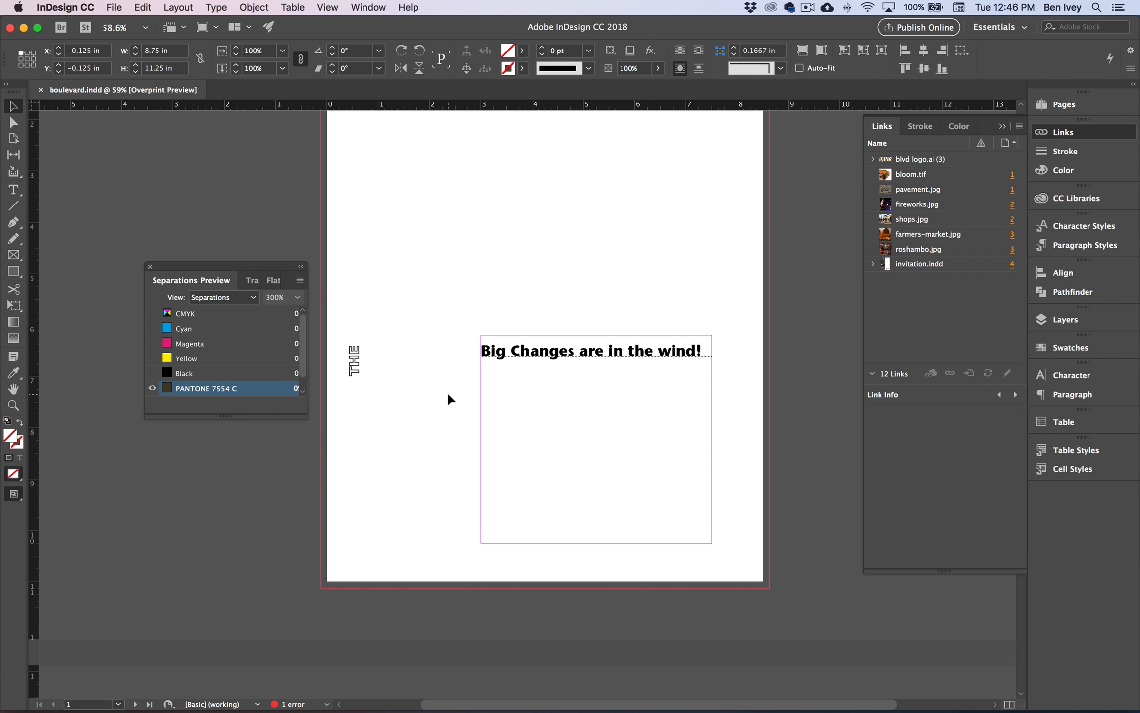
# Step: Enlarge the ink list and isolate the PANTONE 875 C plate to examine its use on page 1
pyautogui.moveTo(285, 418); pyautogui.dragTo(280, 448)
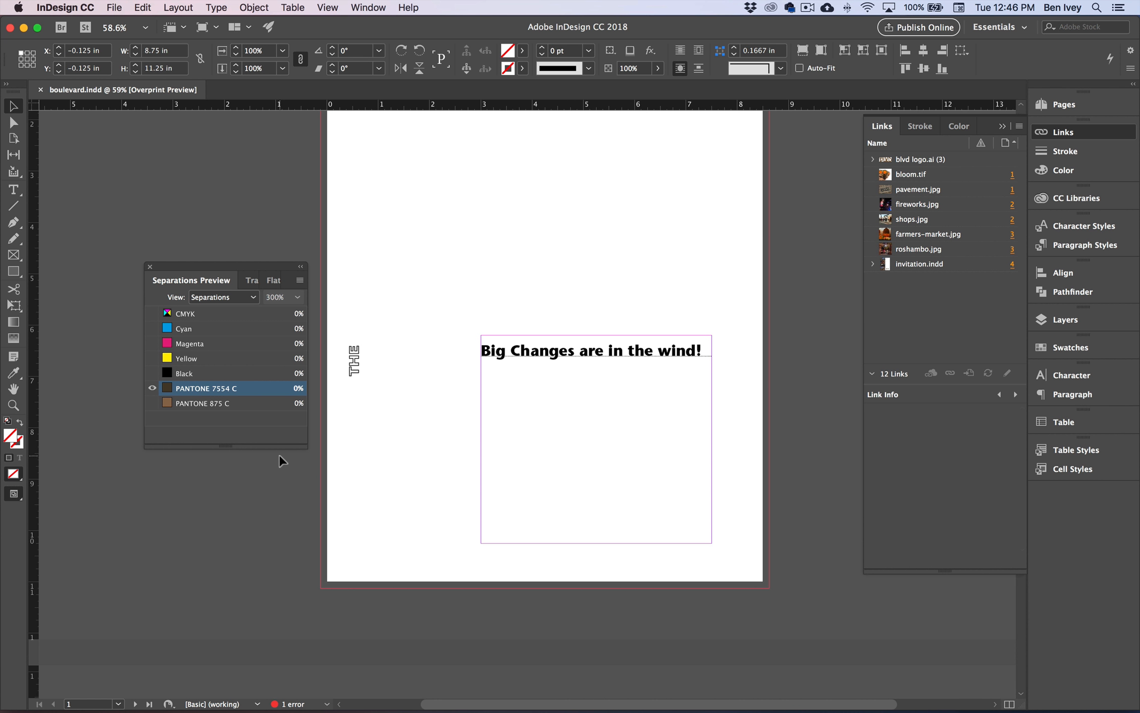
pyautogui.click(199, 406)
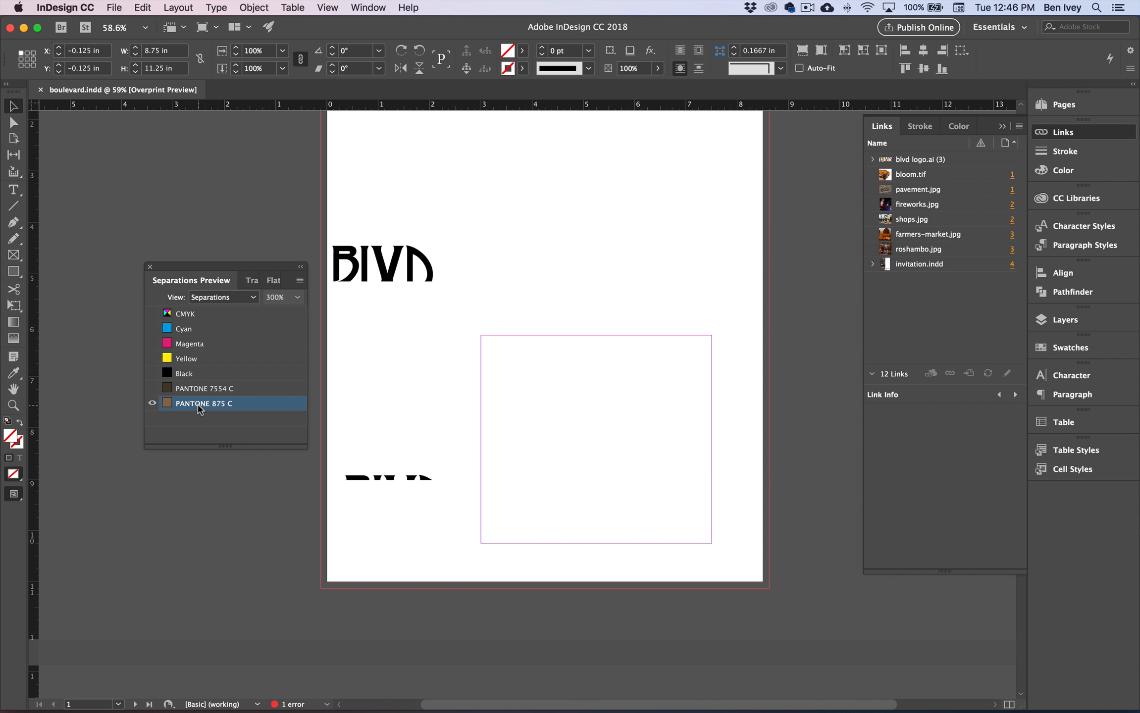
pyautogui.scroll(6, 361, 439)
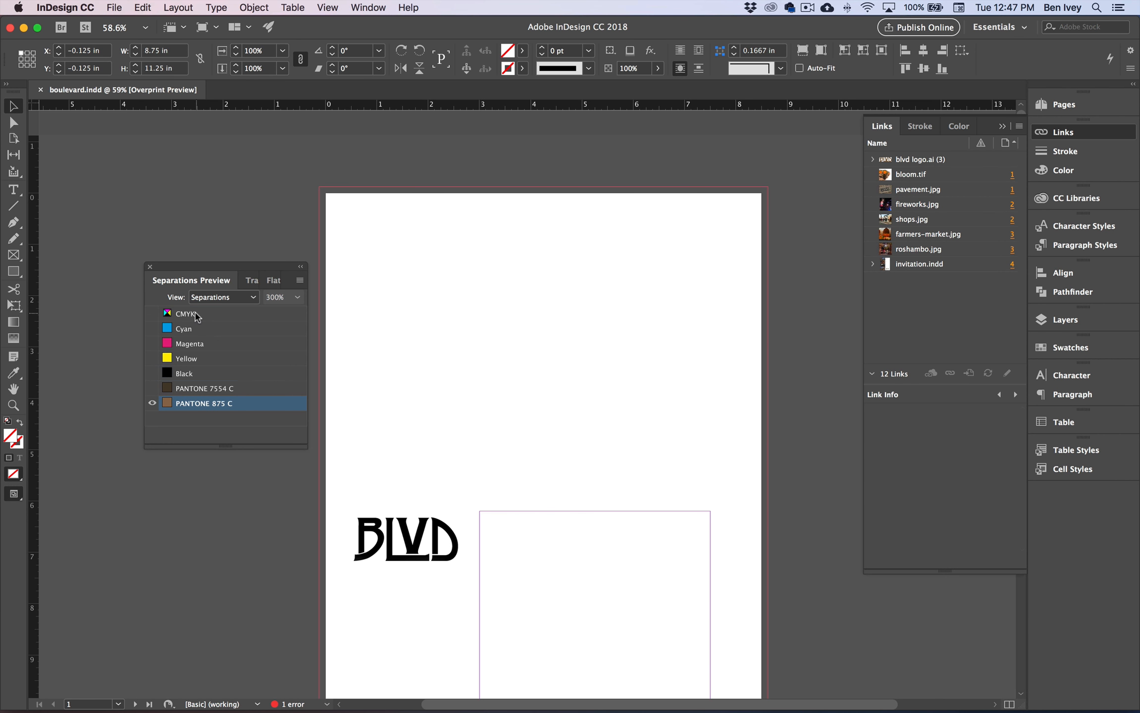
# Step: Show the CMYK plates, toggle PANTONE 875 C off and on to compare, and show PANTONE 7554 C as well
pyautogui.click(195, 314)
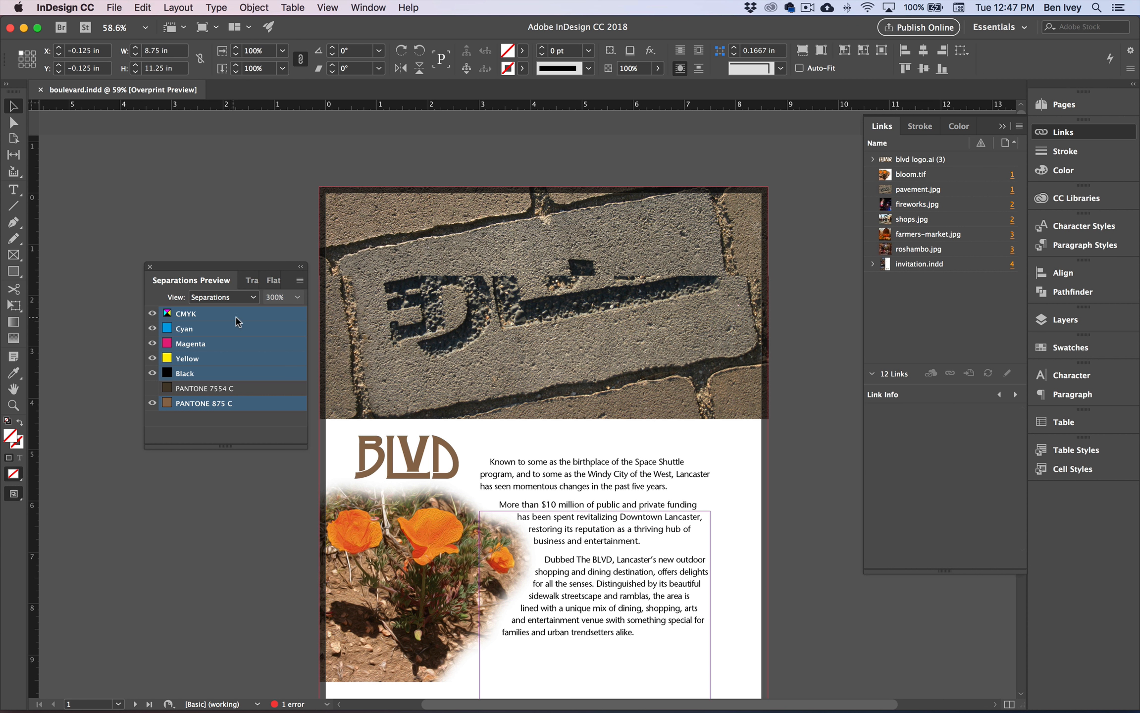
pyautogui.click(152, 404)
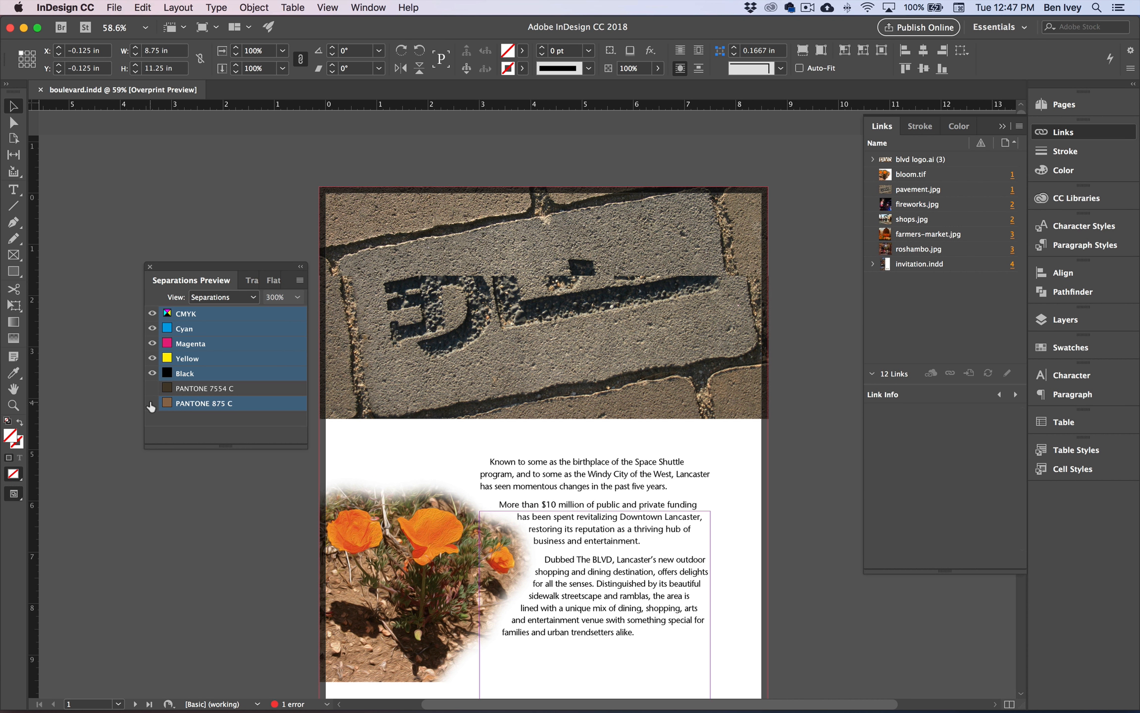
pyautogui.click(152, 405)
pyautogui.click(153, 389)
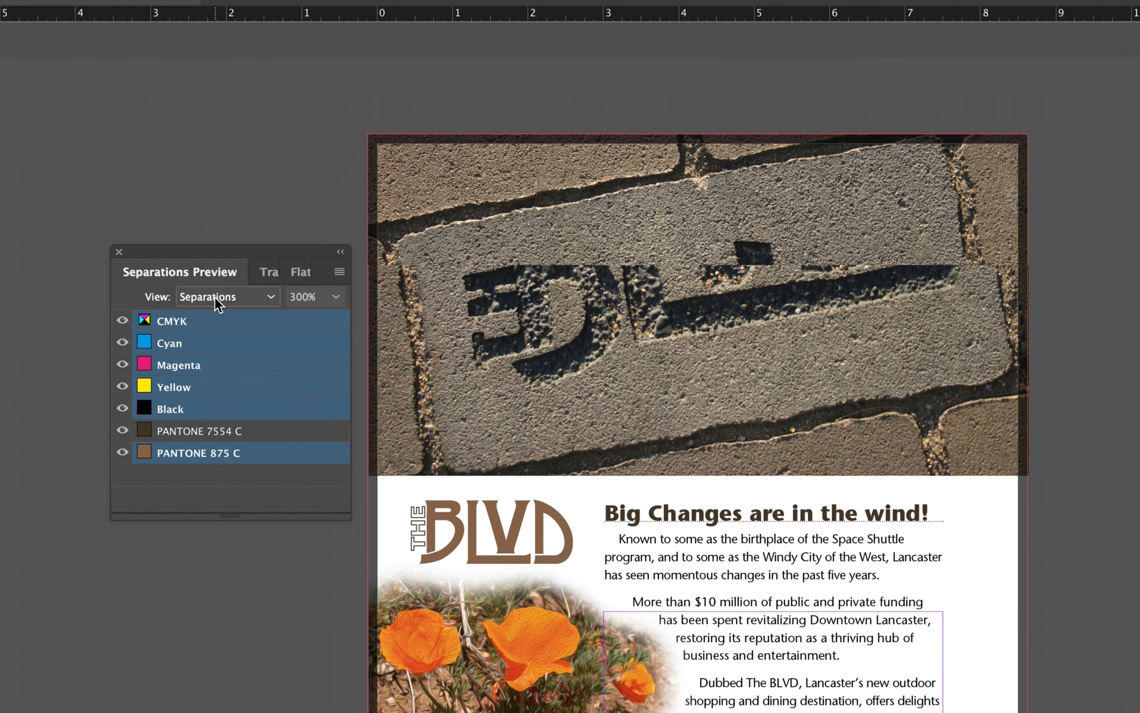
# Step: Turn the separations view off and close Separations Preview
pyautogui.click(215, 297)
pyautogui.click(215, 305)
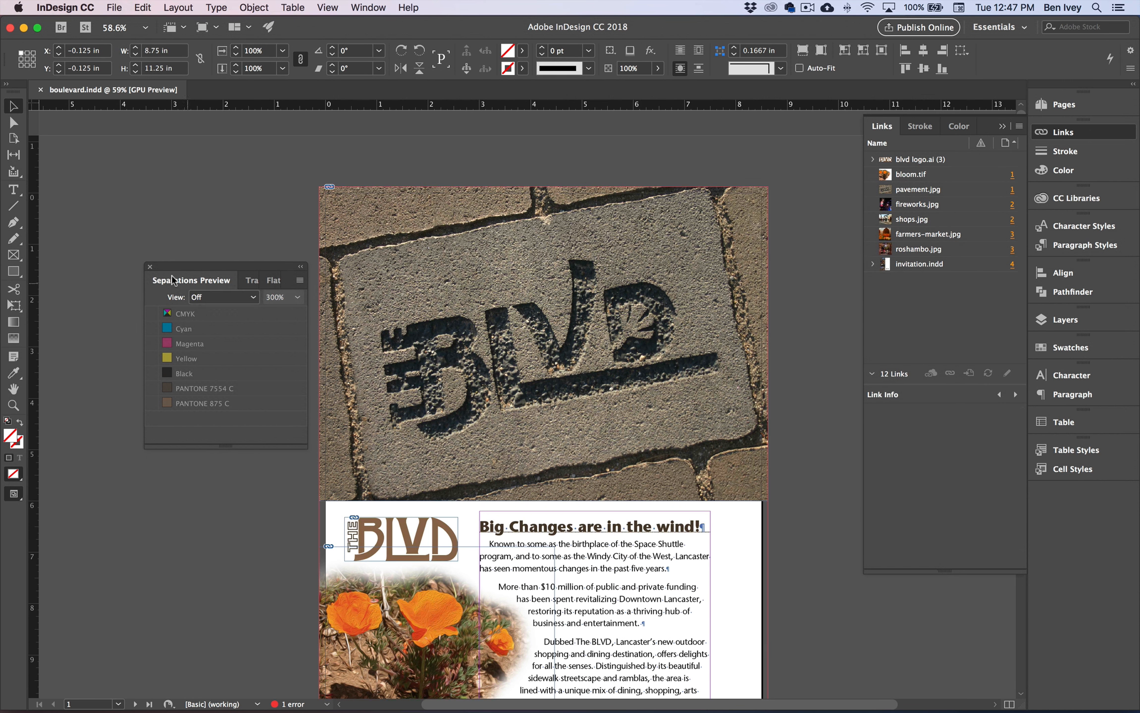
pyautogui.click(151, 268)
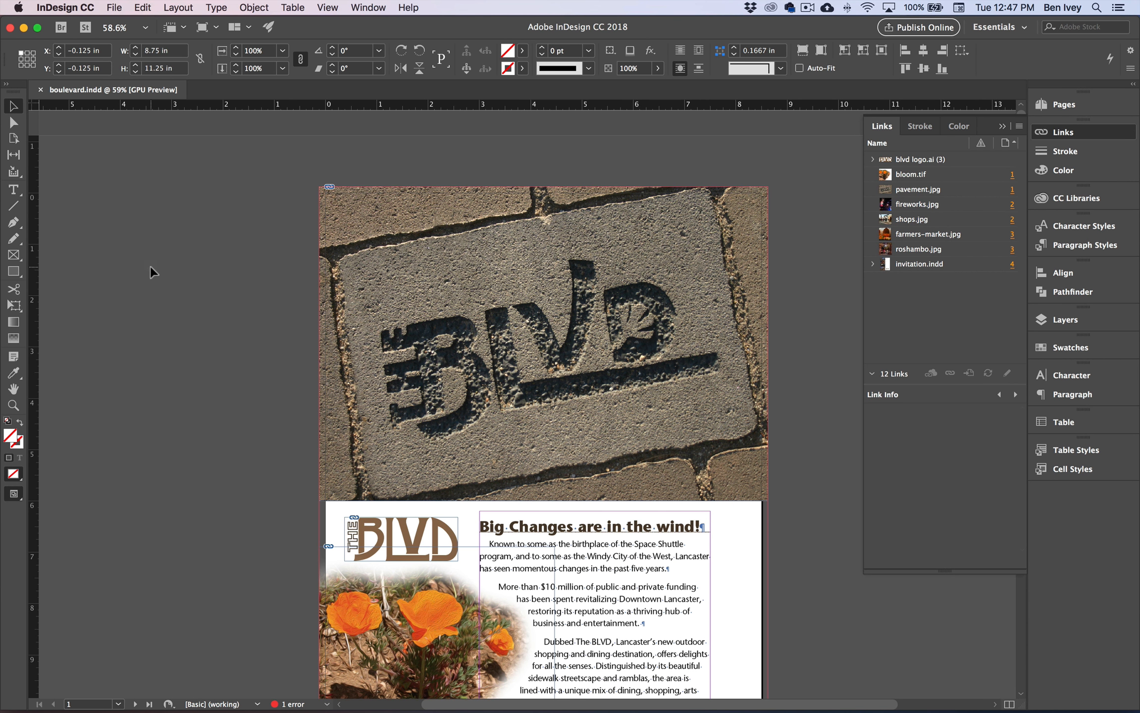
# Step: Expand the blvd logo.ai link group and open the original logo for editing in Adobe Illustrator
pyautogui.scroll(-5, 250, 424)
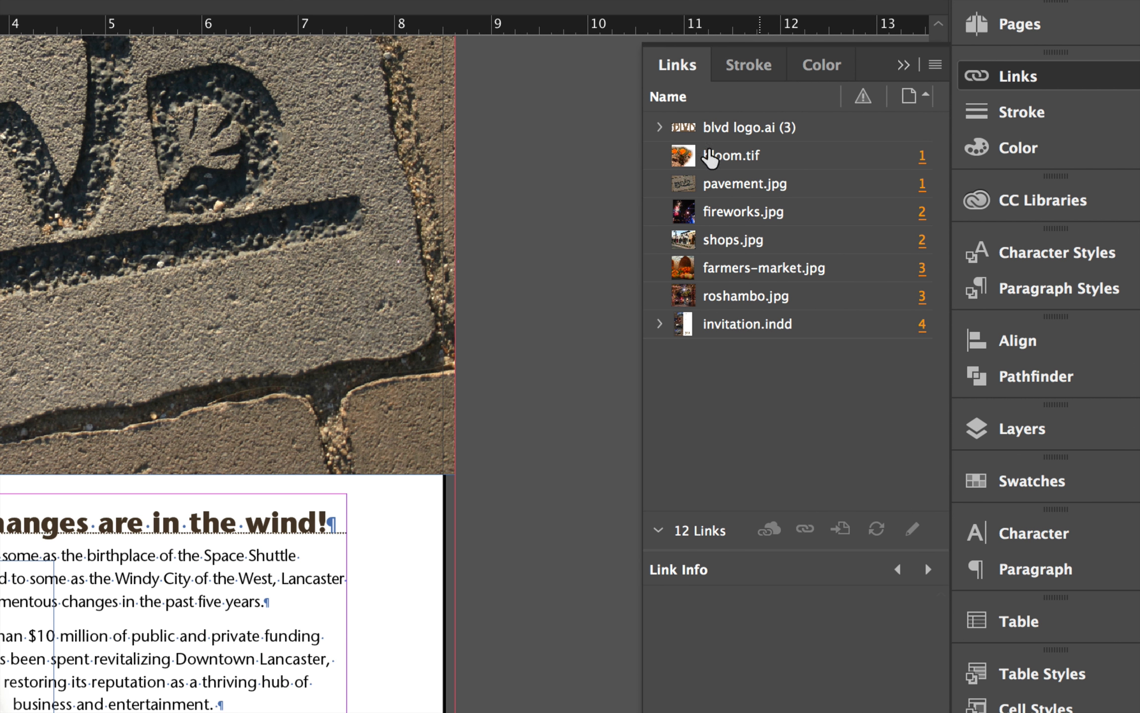
pyautogui.click(659, 128)
pyautogui.click(823, 125)
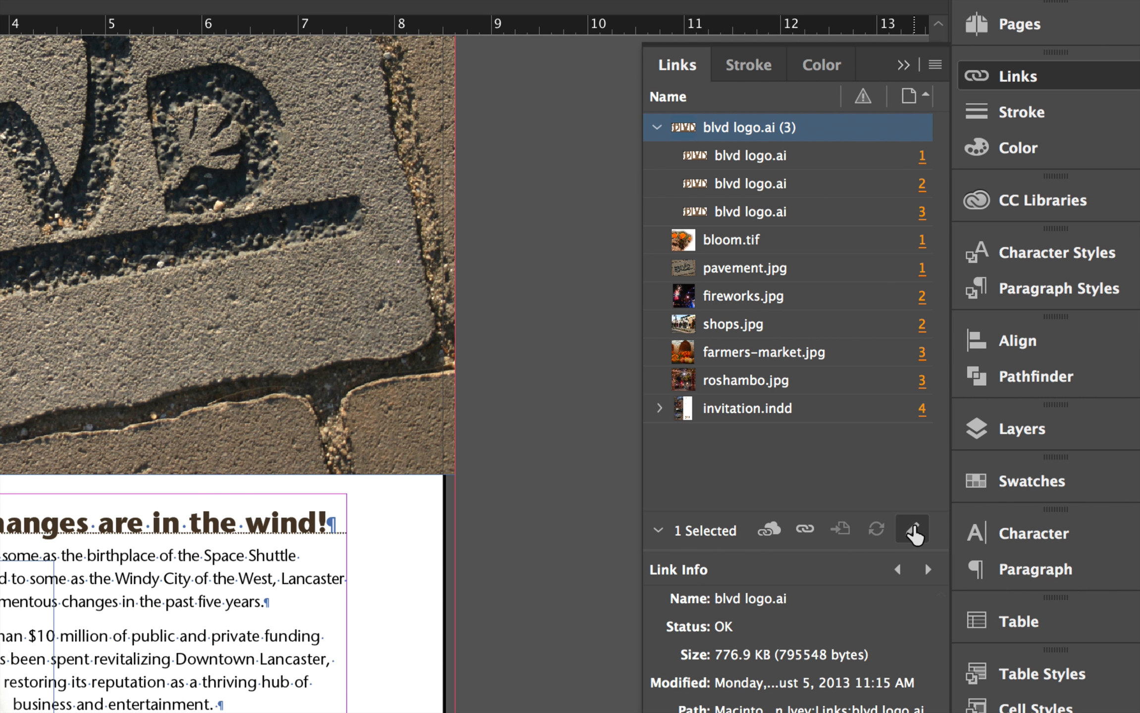
pyautogui.click(913, 529)
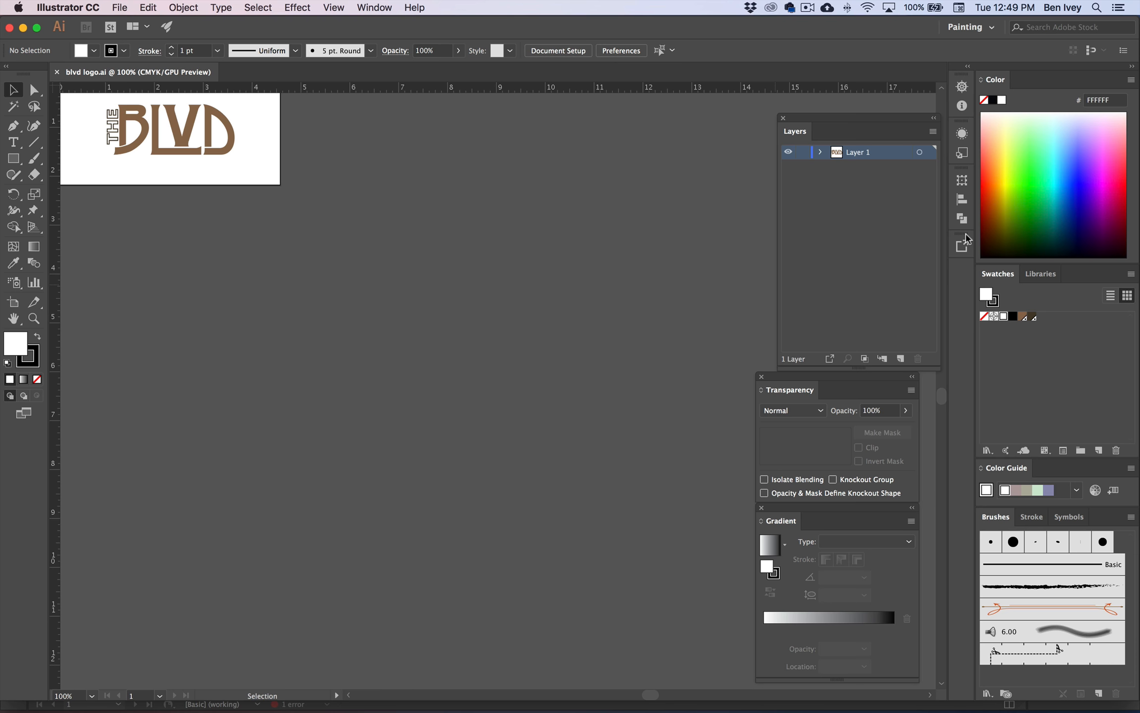
# Step: Display the logo document's swatches undocked, beside the artboard
pyautogui.click(390, 7)
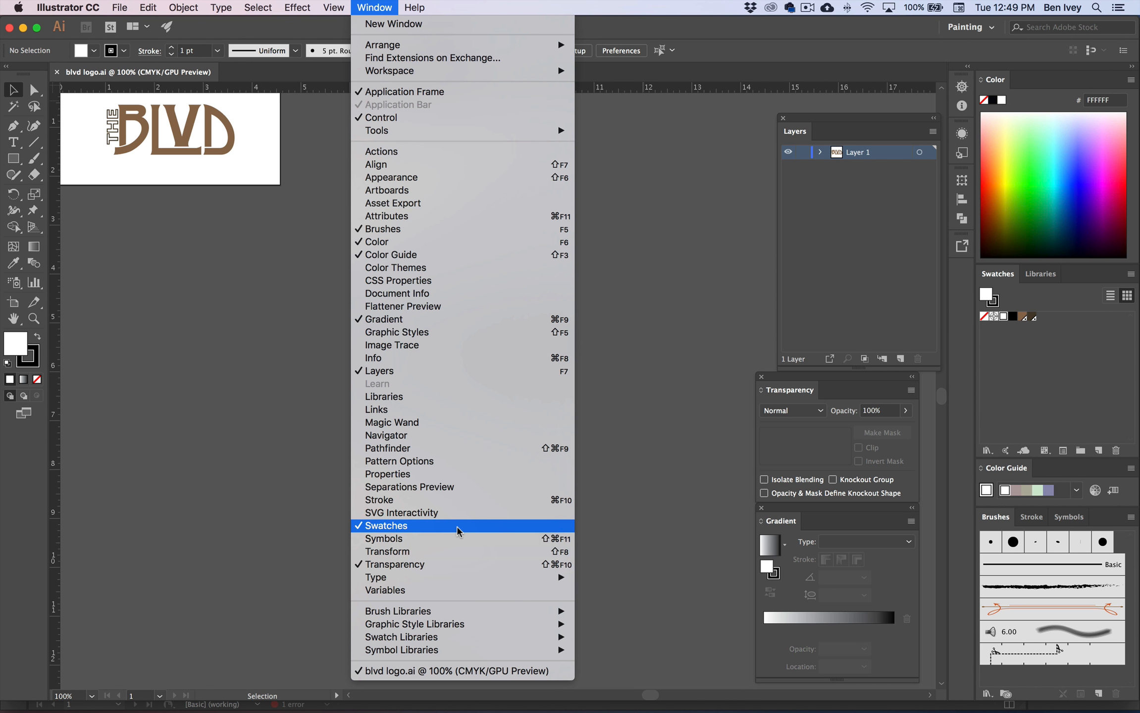
pyautogui.click(488, 526)
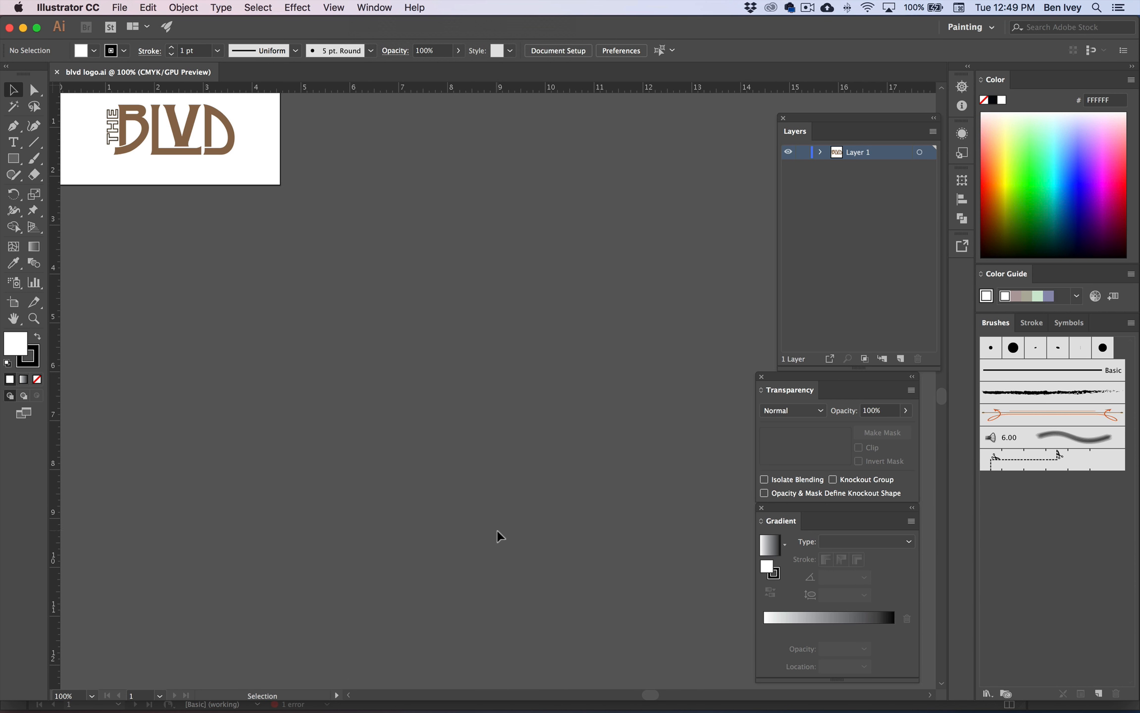
pyautogui.click(362, 6)
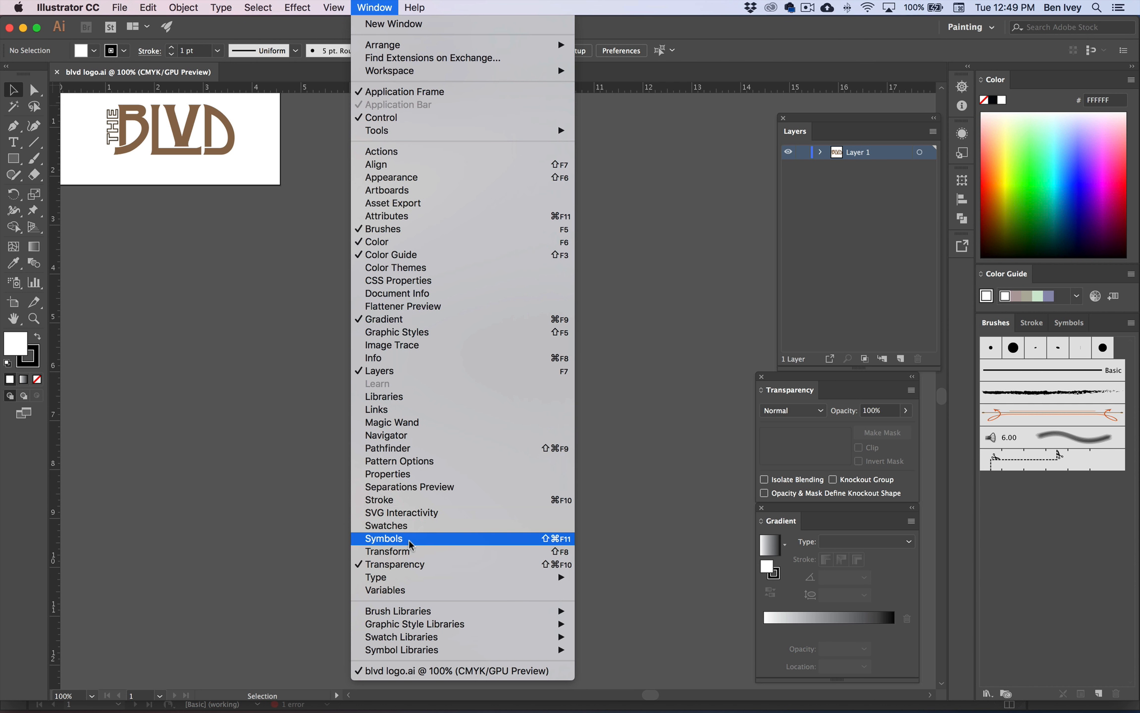
pyautogui.click(476, 525)
pyautogui.moveTo(1000, 274); pyautogui.dragTo(306, 185)
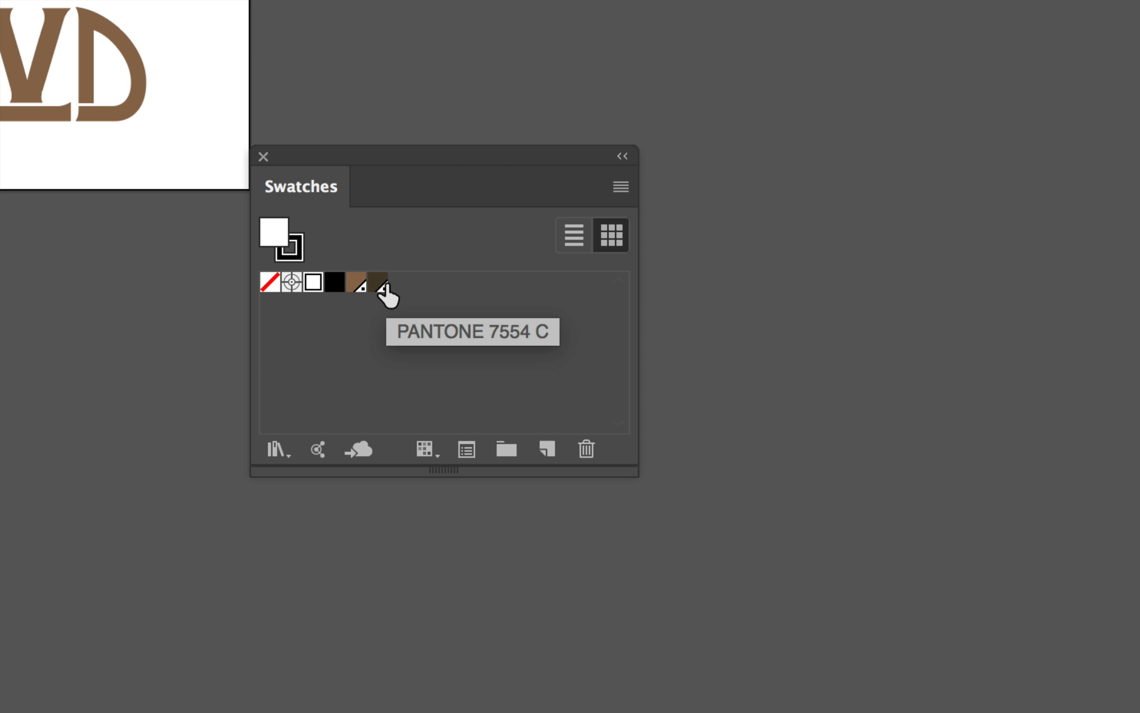
# Step: Convert the PANTONE 7554 C swatch from a spot color to a process color in CMYK mode
pyautogui.doubleClick(381, 284)
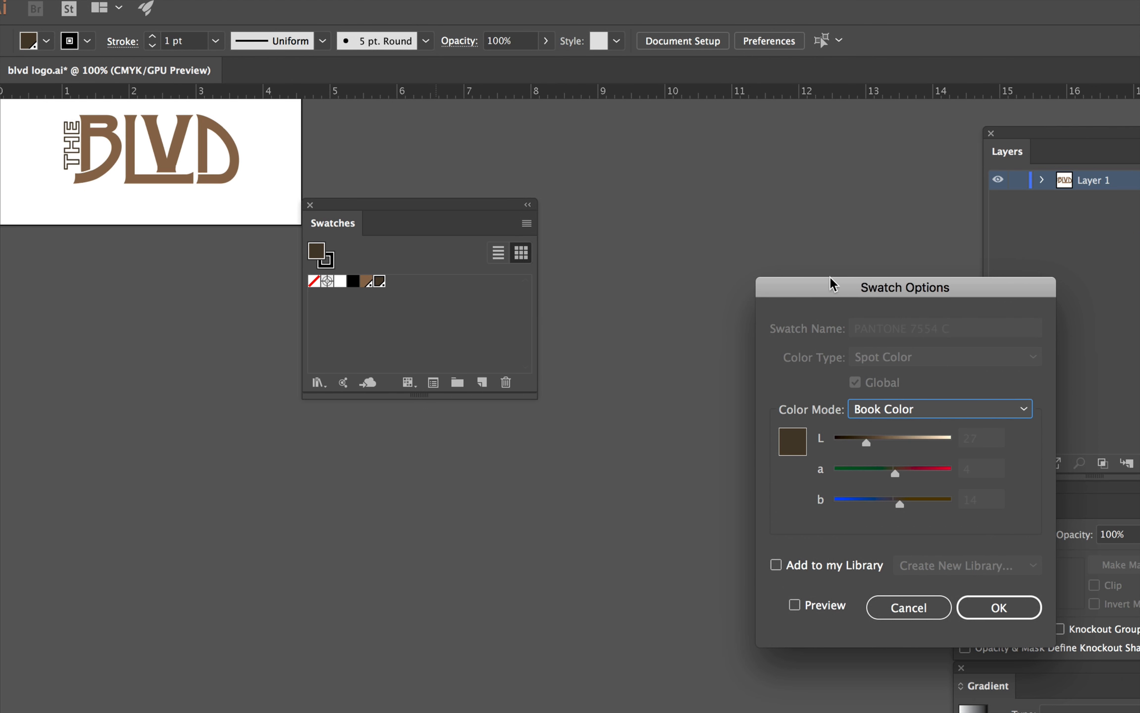
pyautogui.moveTo(831, 281); pyautogui.dragTo(660, 188)
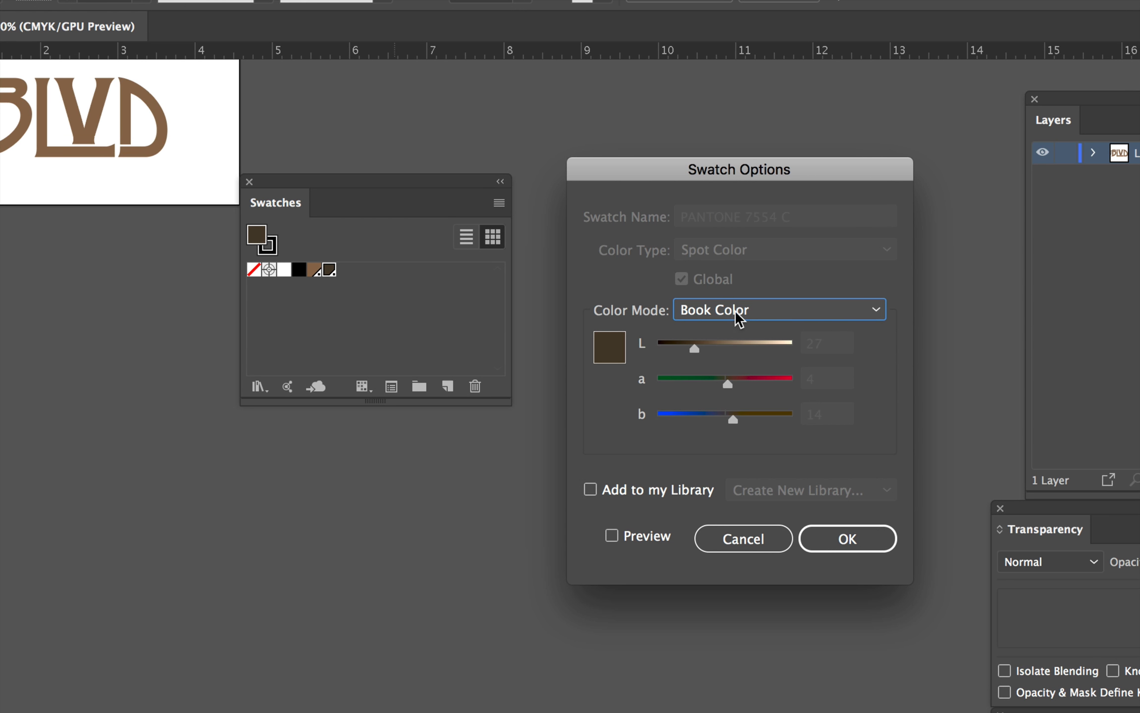
pyautogui.click(870, 314)
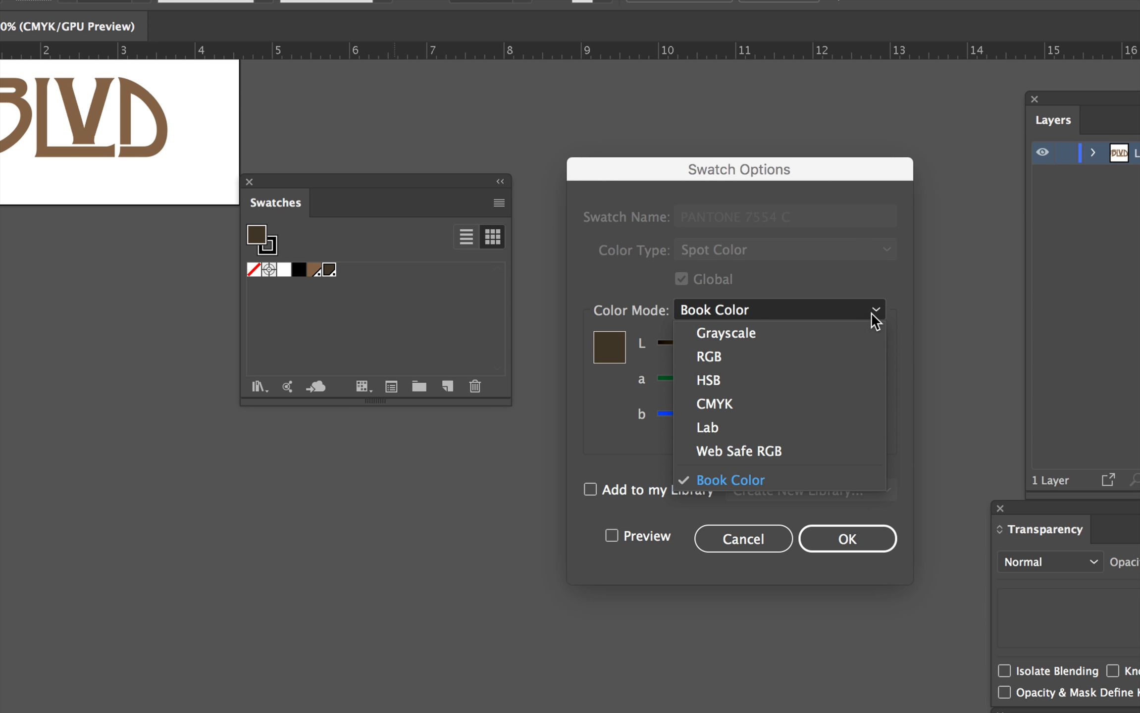
pyautogui.click(735, 407)
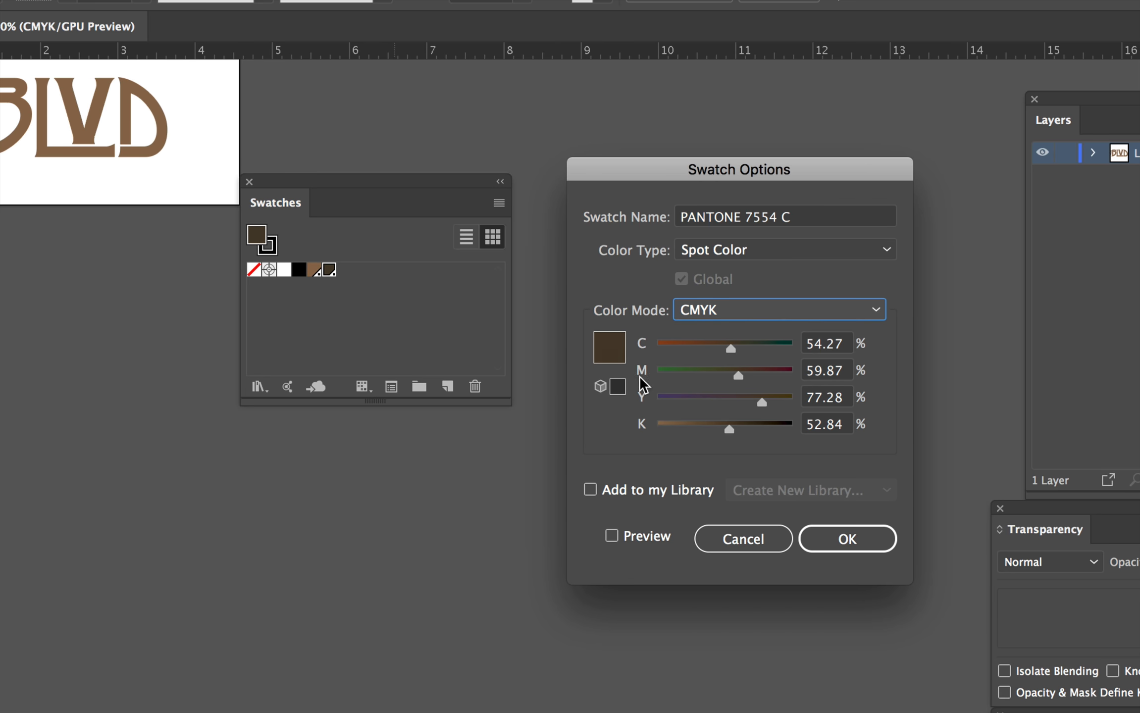
pyautogui.click(708, 255)
pyautogui.click(743, 271)
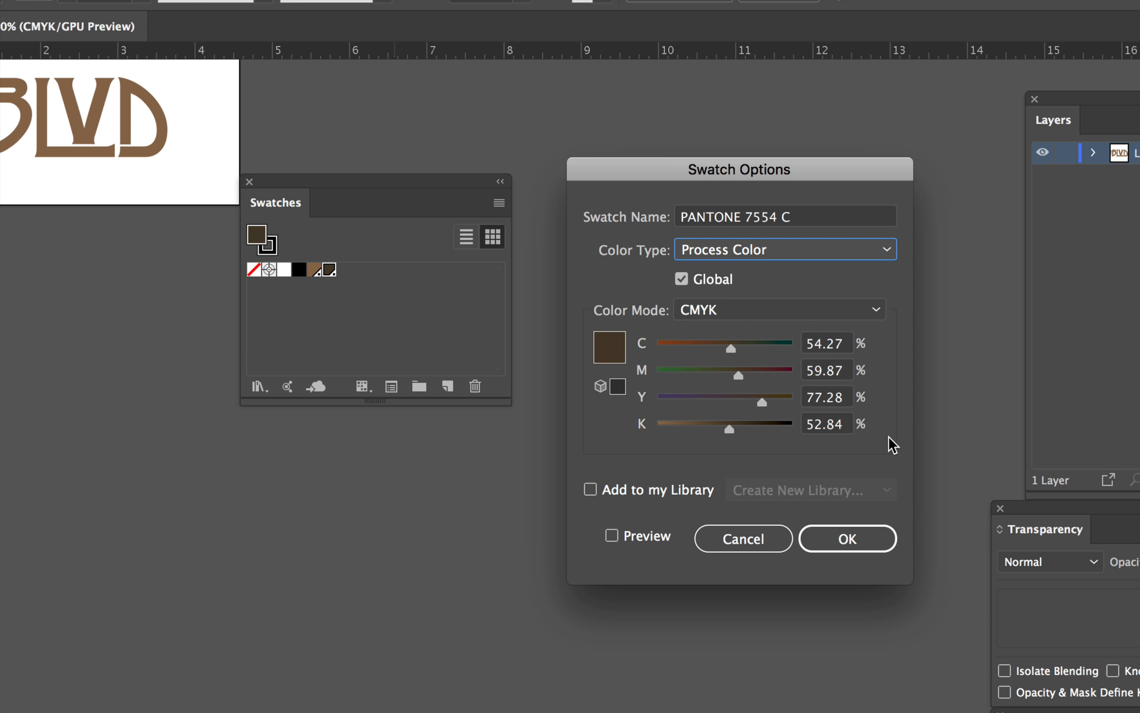
pyautogui.click(856, 544)
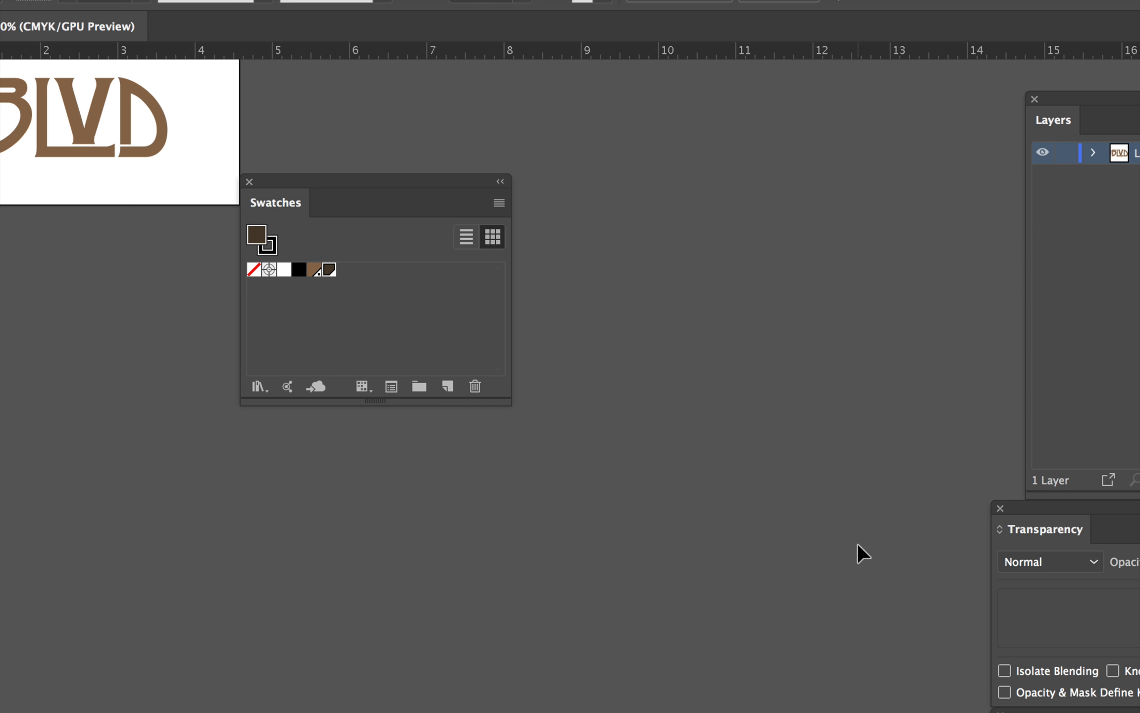
# Step: Convert the PANTONE 875 C swatch from a spot color to a global process color in CMYK mode
pyautogui.doubleClick(317, 272)
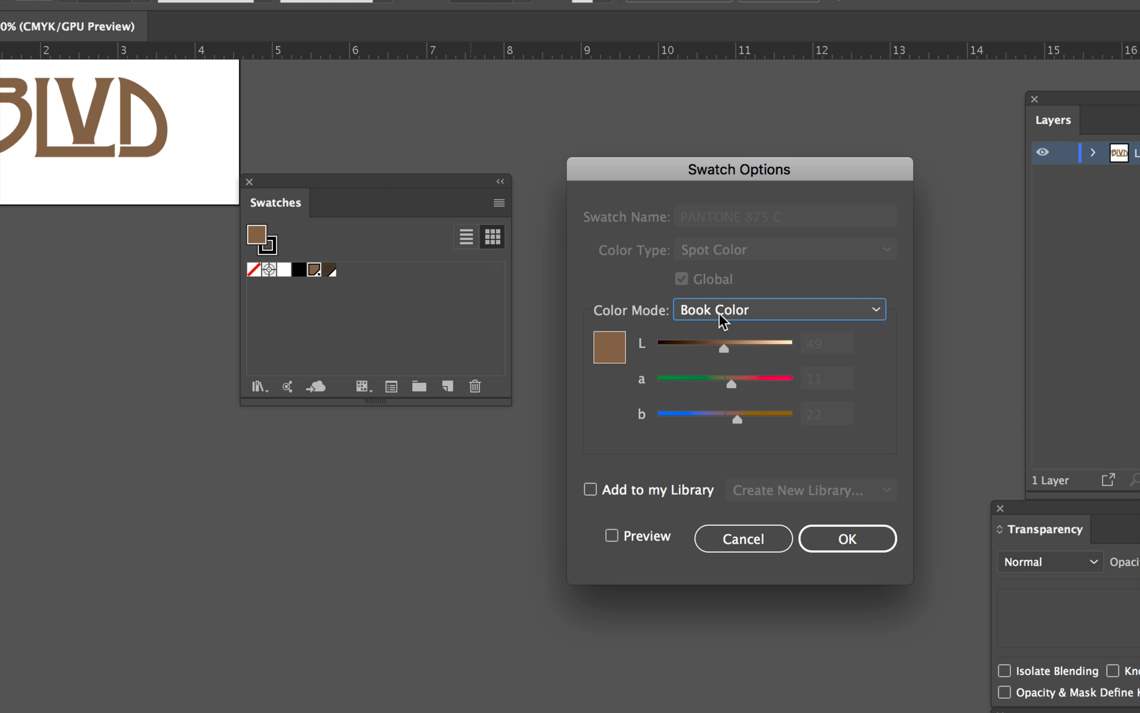
pyautogui.click(721, 311)
pyautogui.click(754, 405)
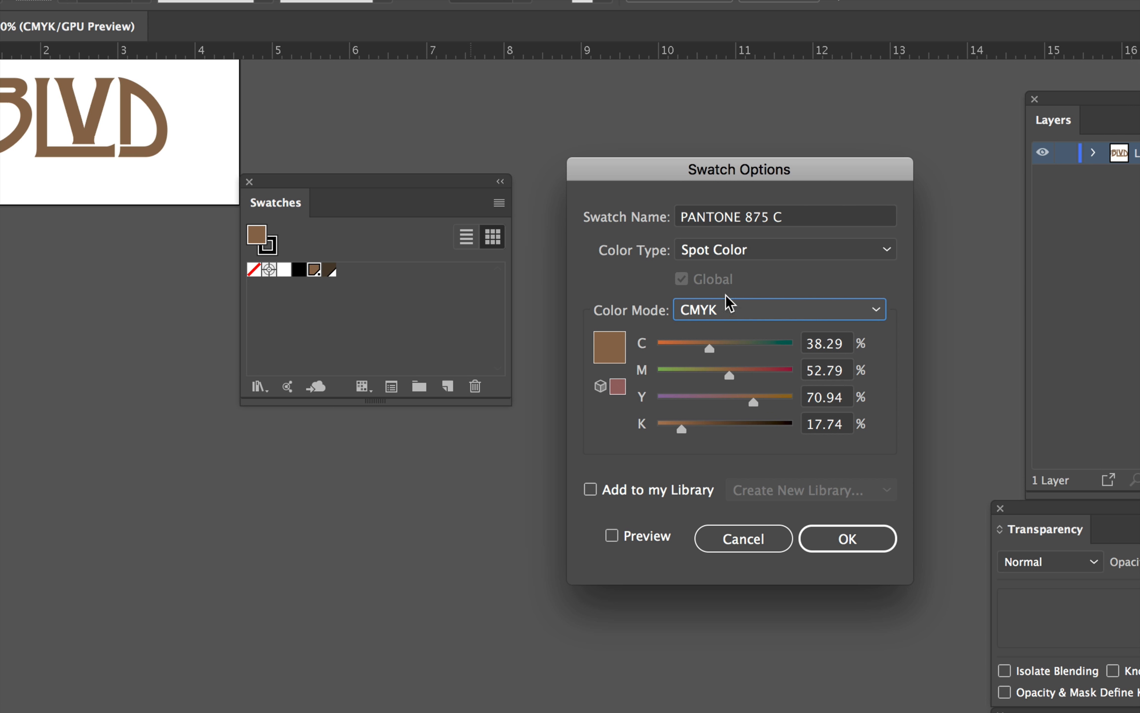
pyautogui.click(718, 251)
pyautogui.click(723, 267)
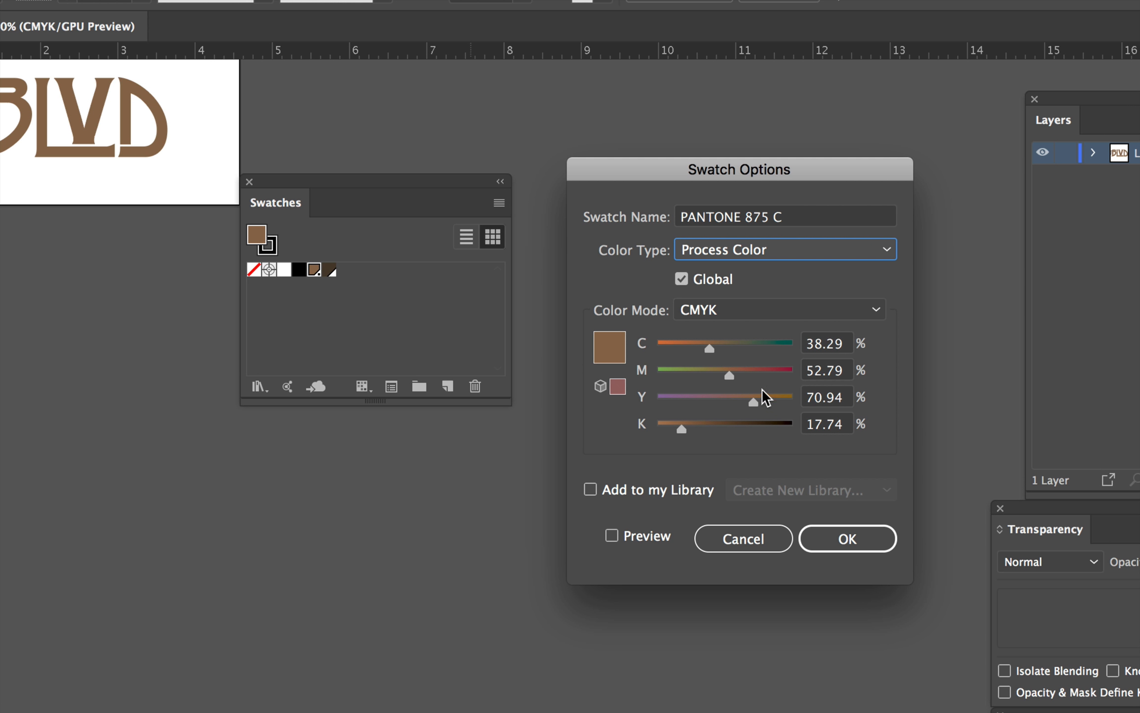
pyautogui.click(848, 545)
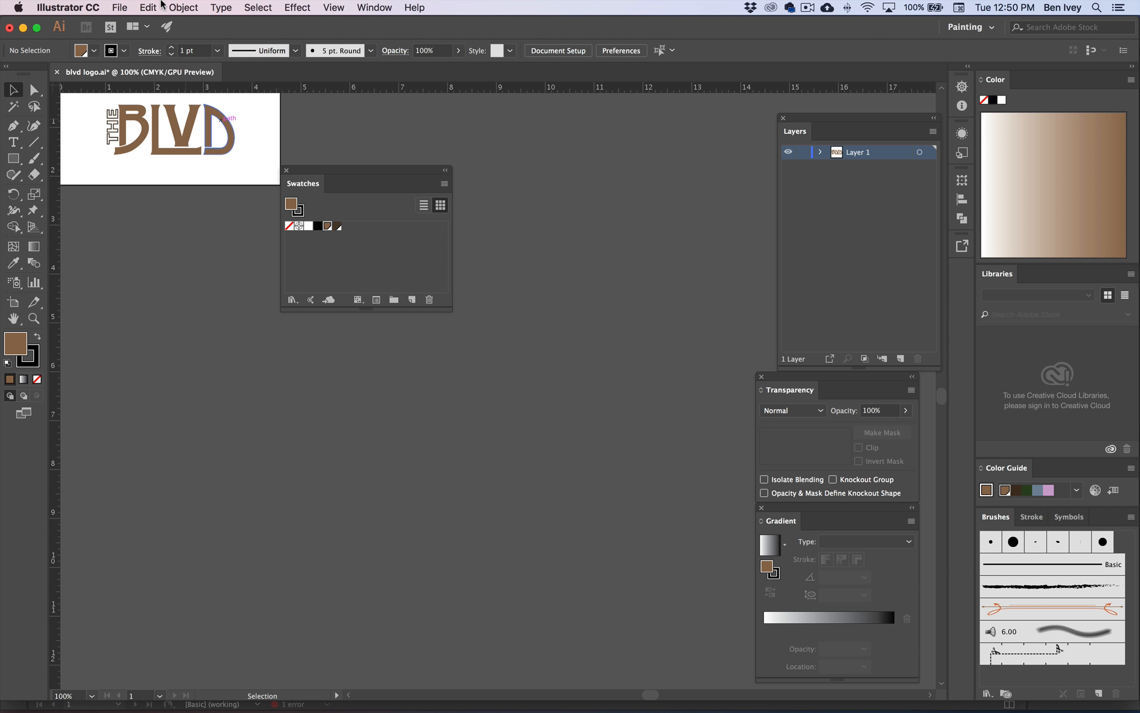
# Step: Save and close the blvd logo.ai document, and minimize Illustrator to return to the newsletter in InDesign
pyautogui.click(124, 6)
pyautogui.click(128, 96)
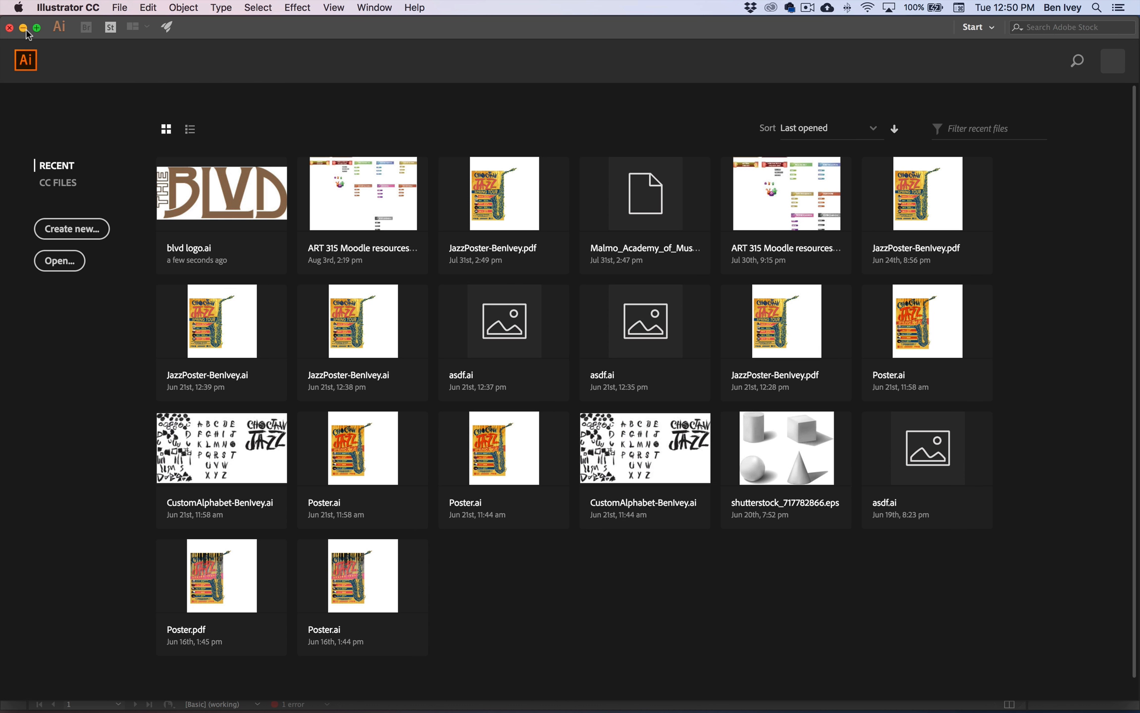
pyautogui.click(23, 28)
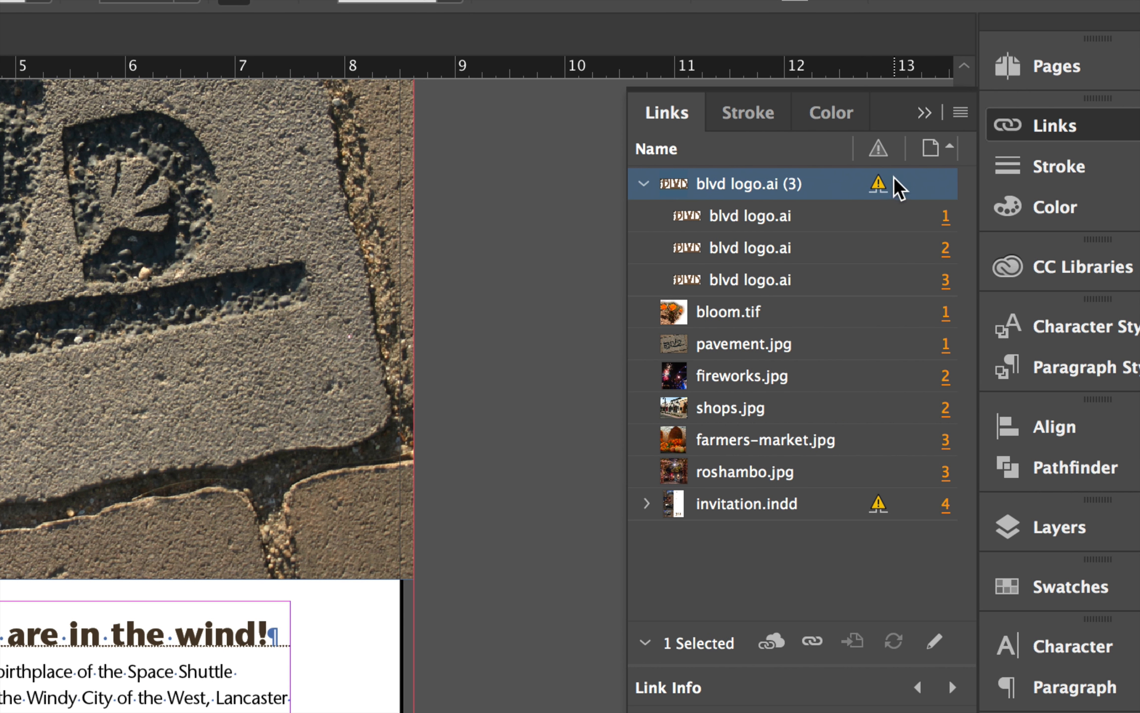
pyautogui.moveTo(880, 195)
pyautogui.click(861, 226)
pyautogui.click(881, 194)
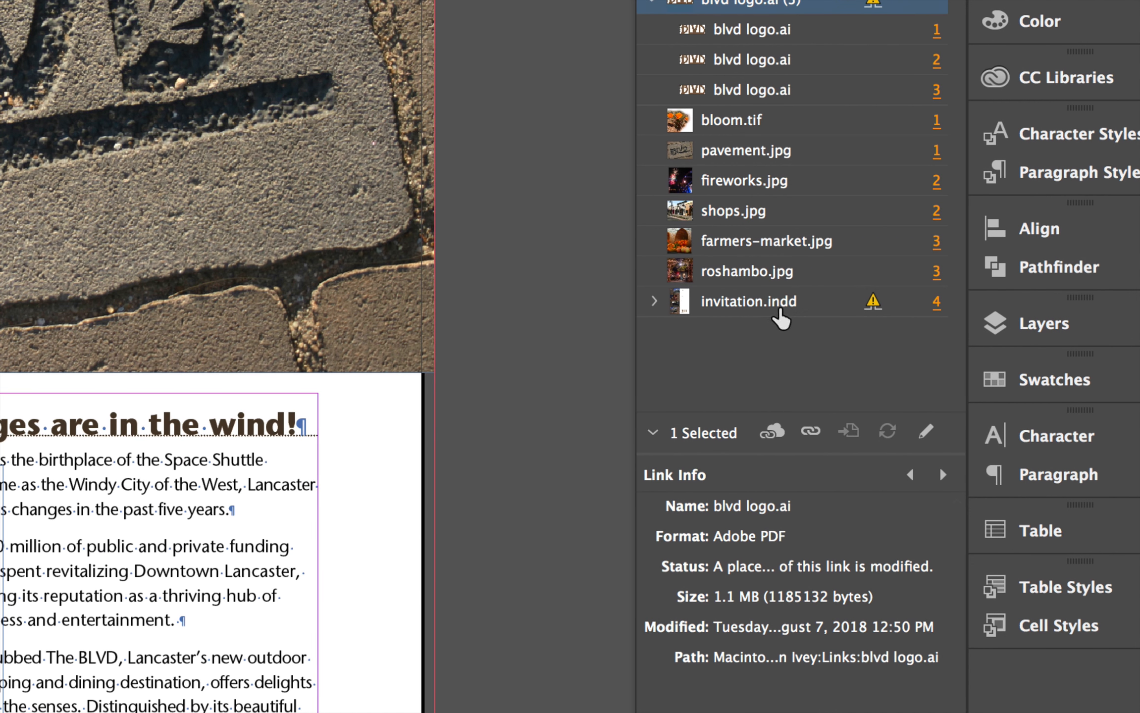
# Step: Expand the invitation.indd link to show its nested files and open the original invitation for editing
pyautogui.click(817, 304)
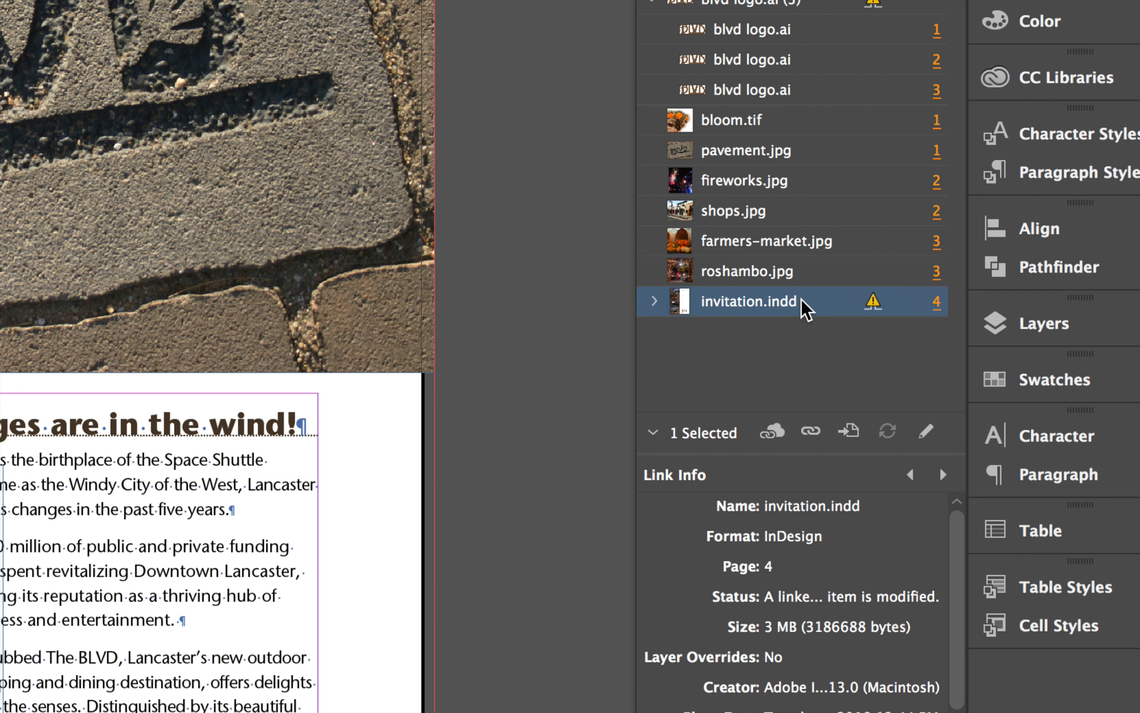
pyautogui.click(654, 302)
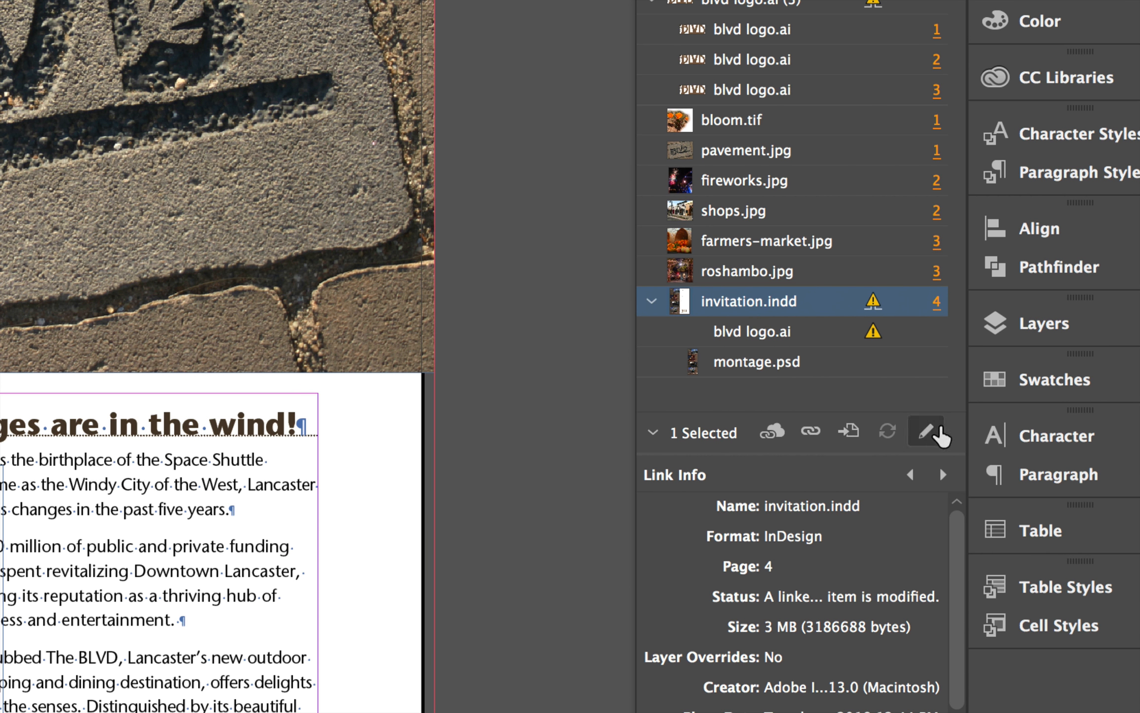
pyautogui.click(926, 432)
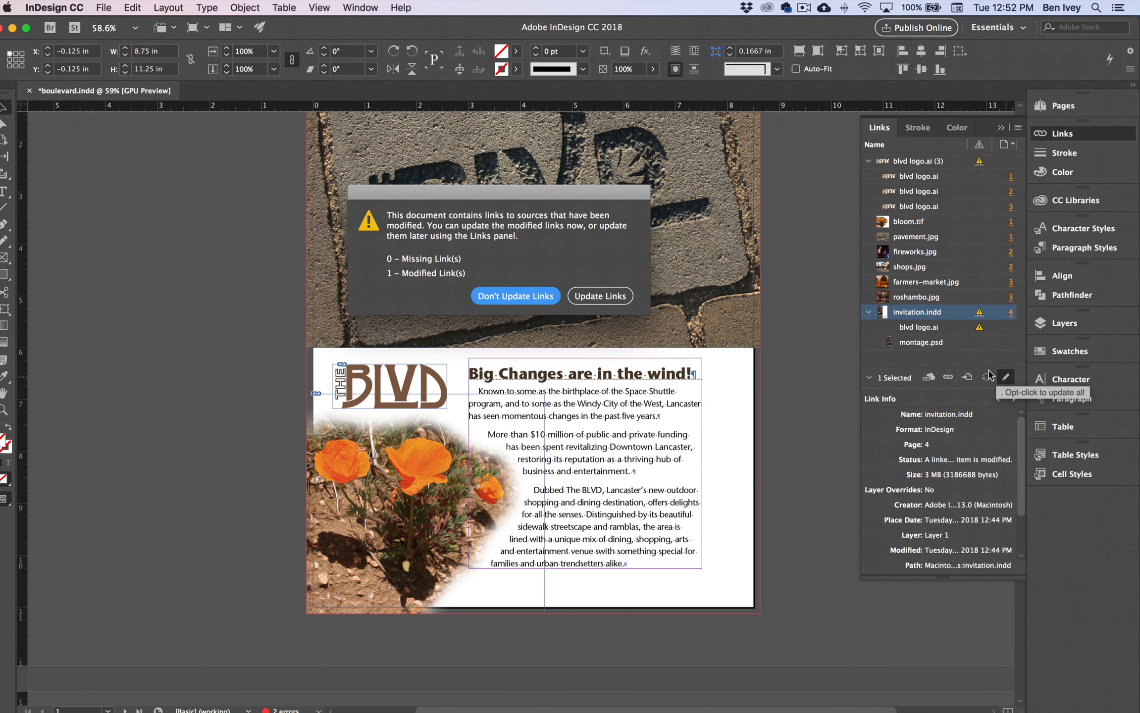
# Step: Update the modified logo link in invitation.indd, and save and close that document
pyautogui.click(600, 296)
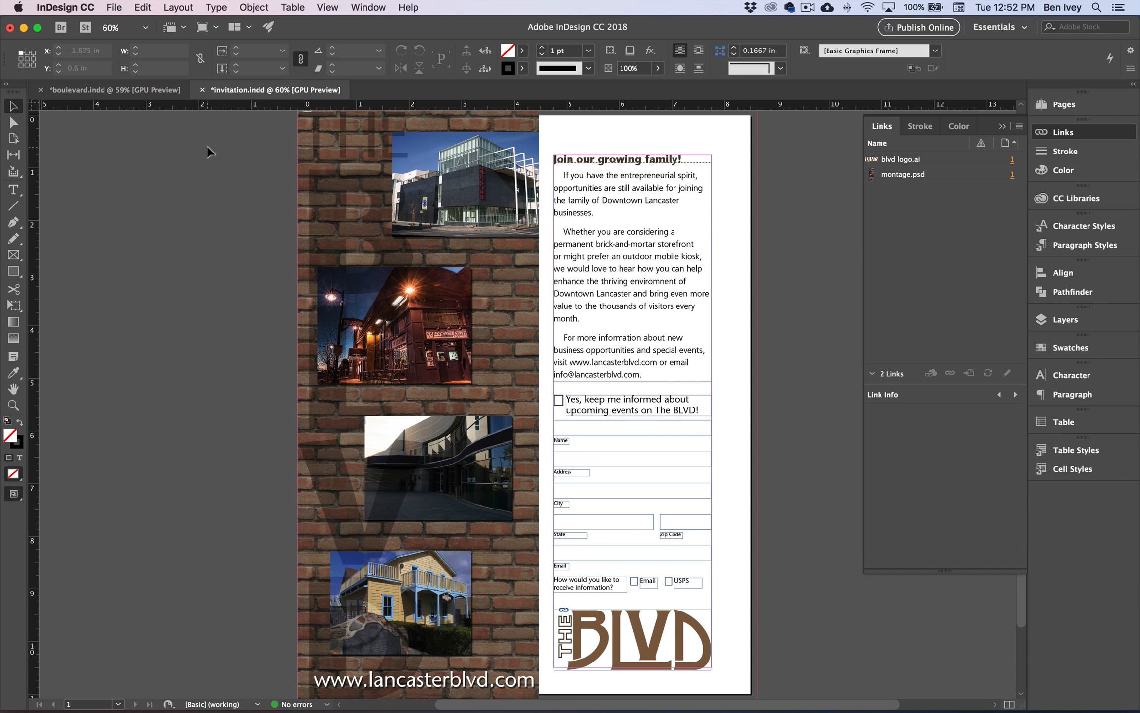
pyautogui.press('super+s')
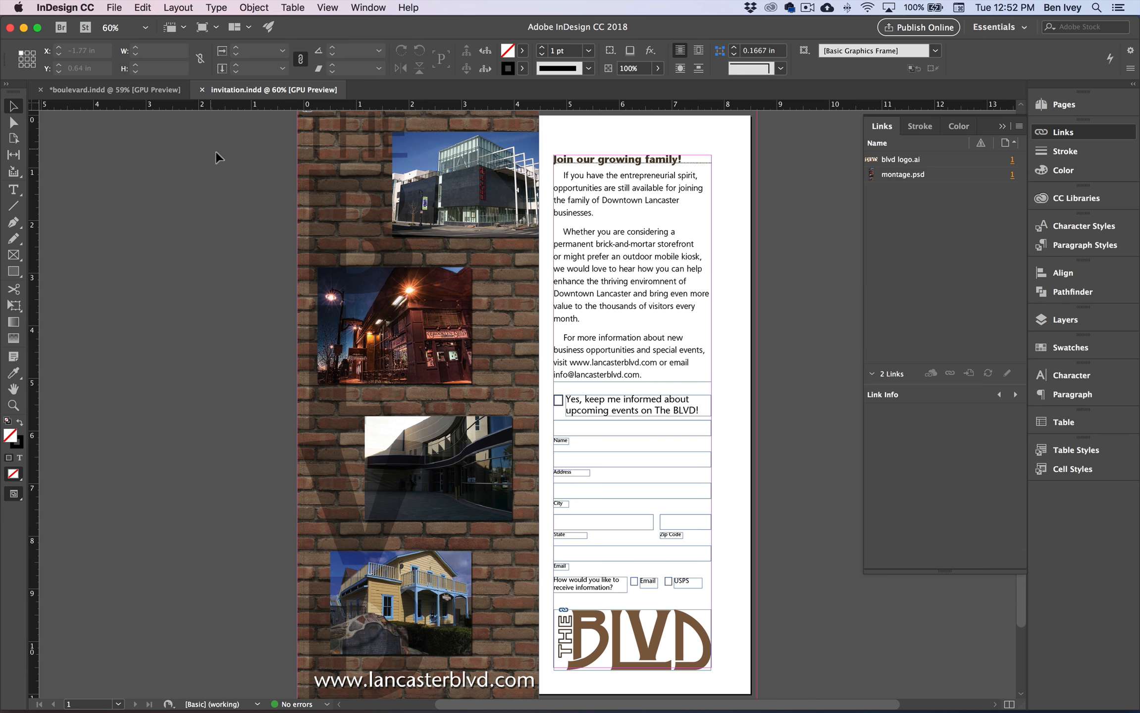
pyautogui.click(203, 90)
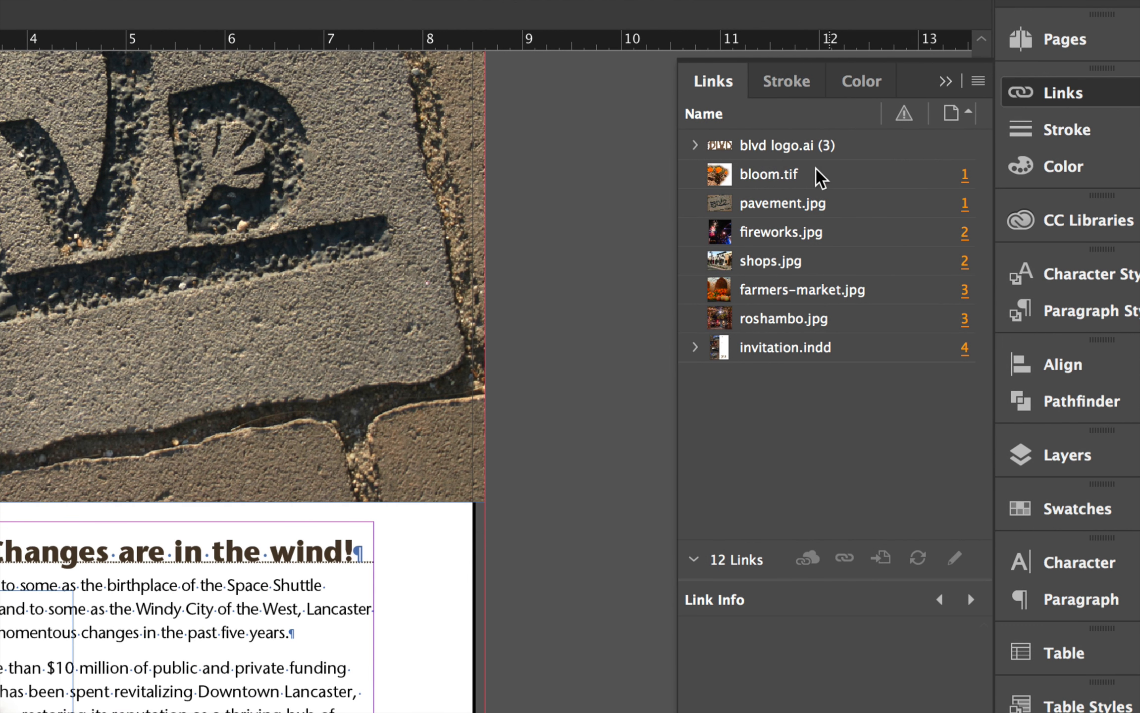
# Step: Check the link status of each blvd logo.ai instance in the newsletter, and collapse the group again
pyautogui.click(695, 146)
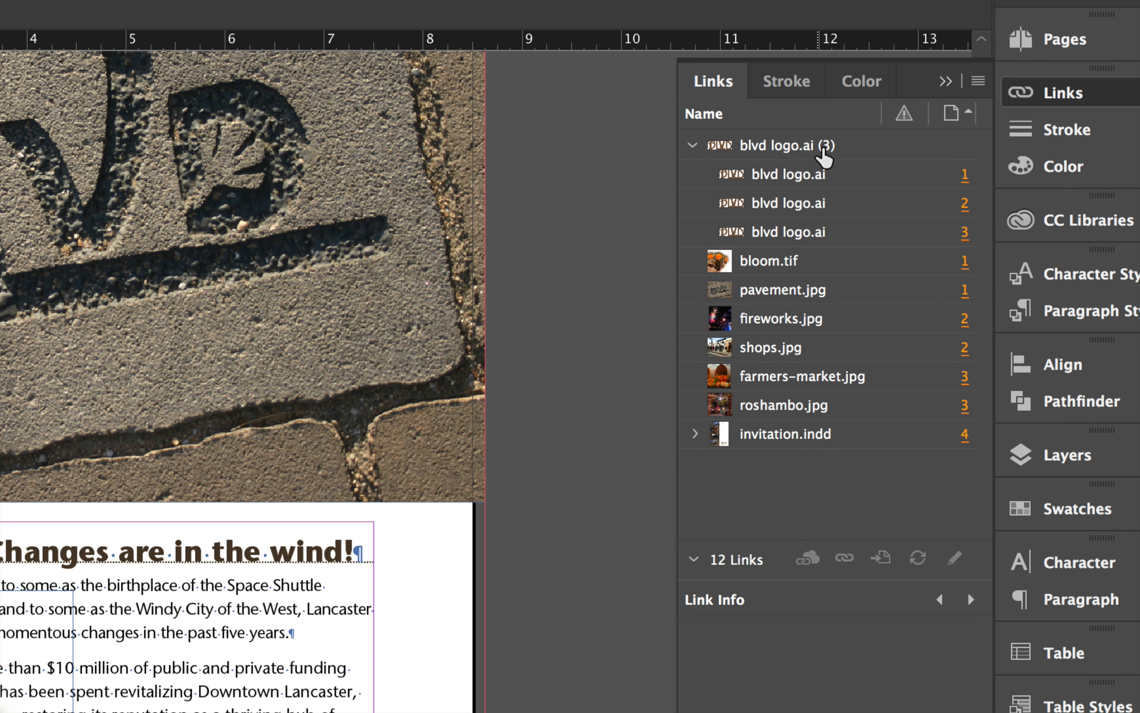
pyautogui.click(694, 147)
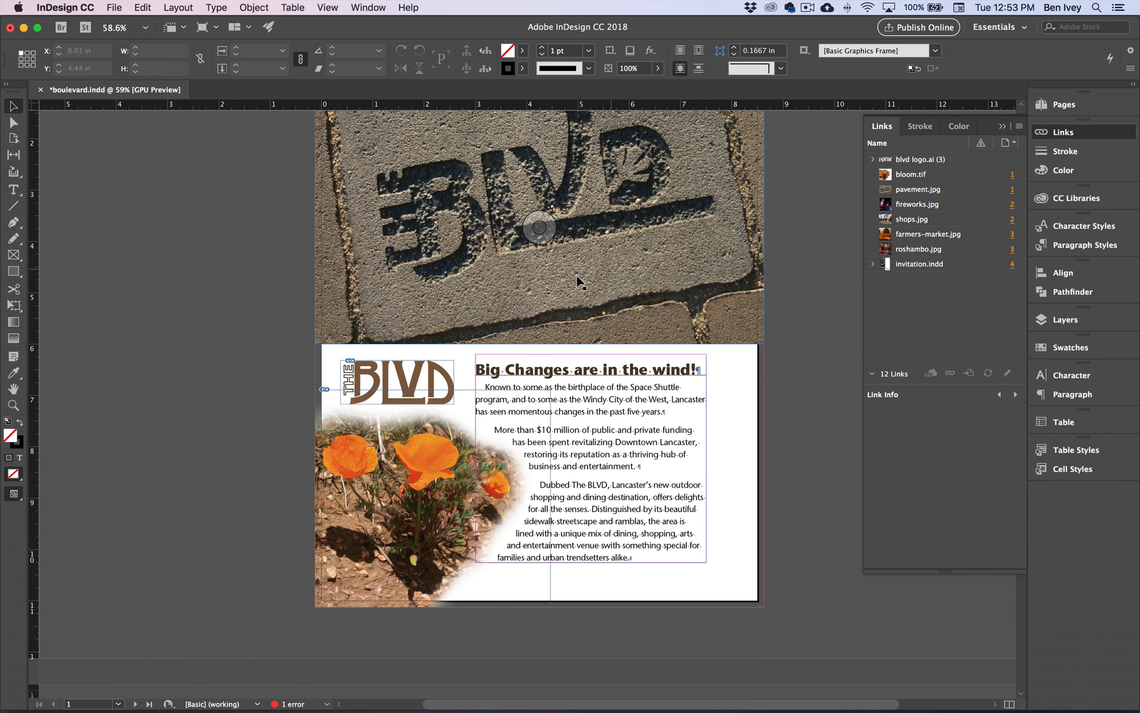
# Step: Display the file commands for the boulevard.indd newsletter
pyautogui.click(111, 7)
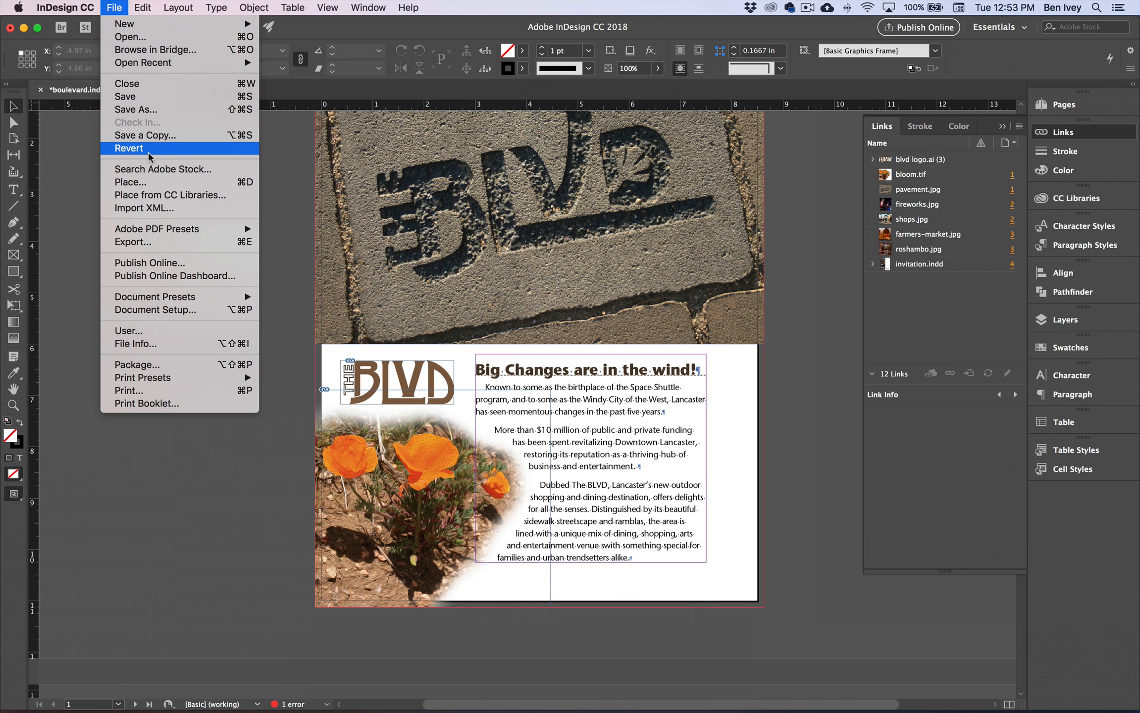